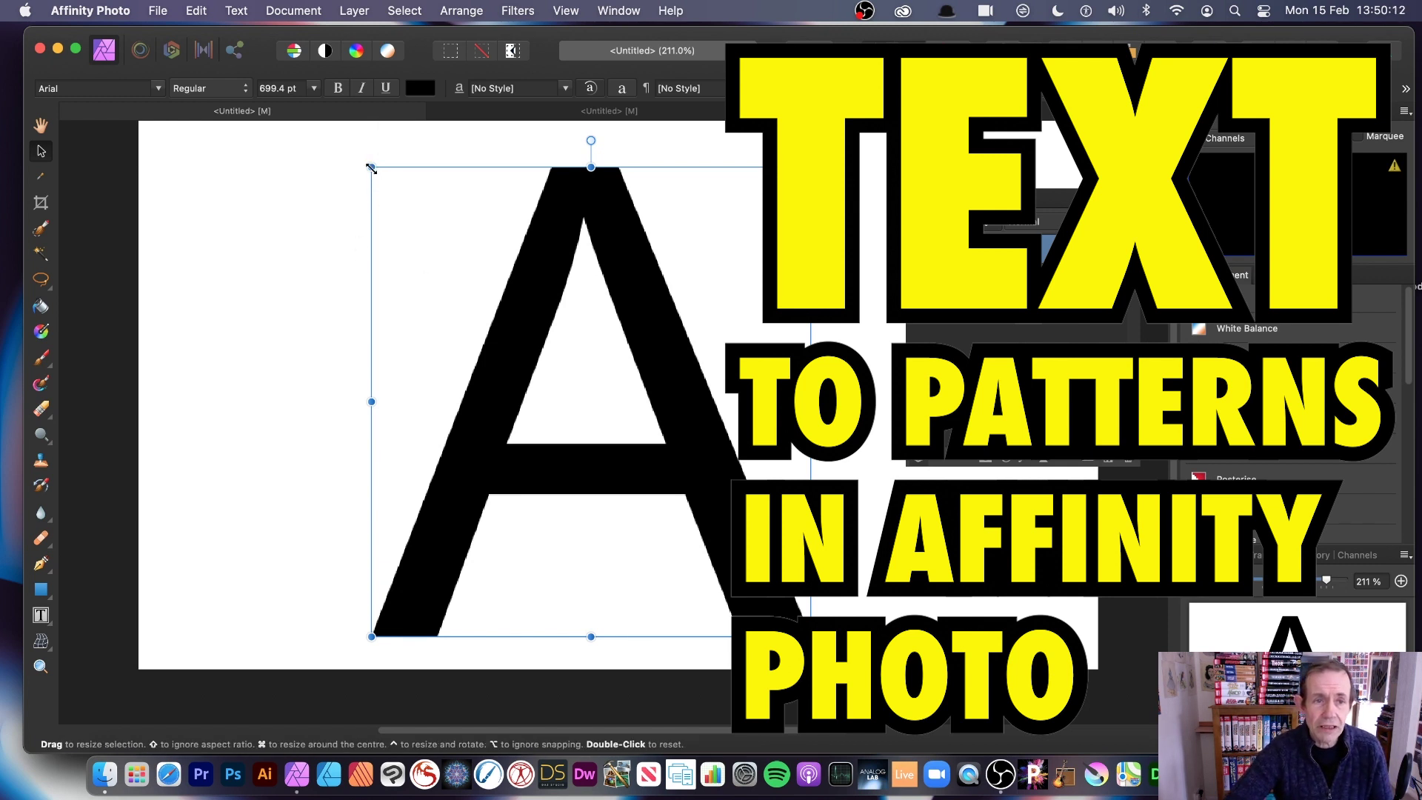
Shrink the black letter A from 699.4 pt to 369.7 pt and centre it on the canvas.
drag(372, 166, 579, 388)
drag(705, 453, 540, 301)
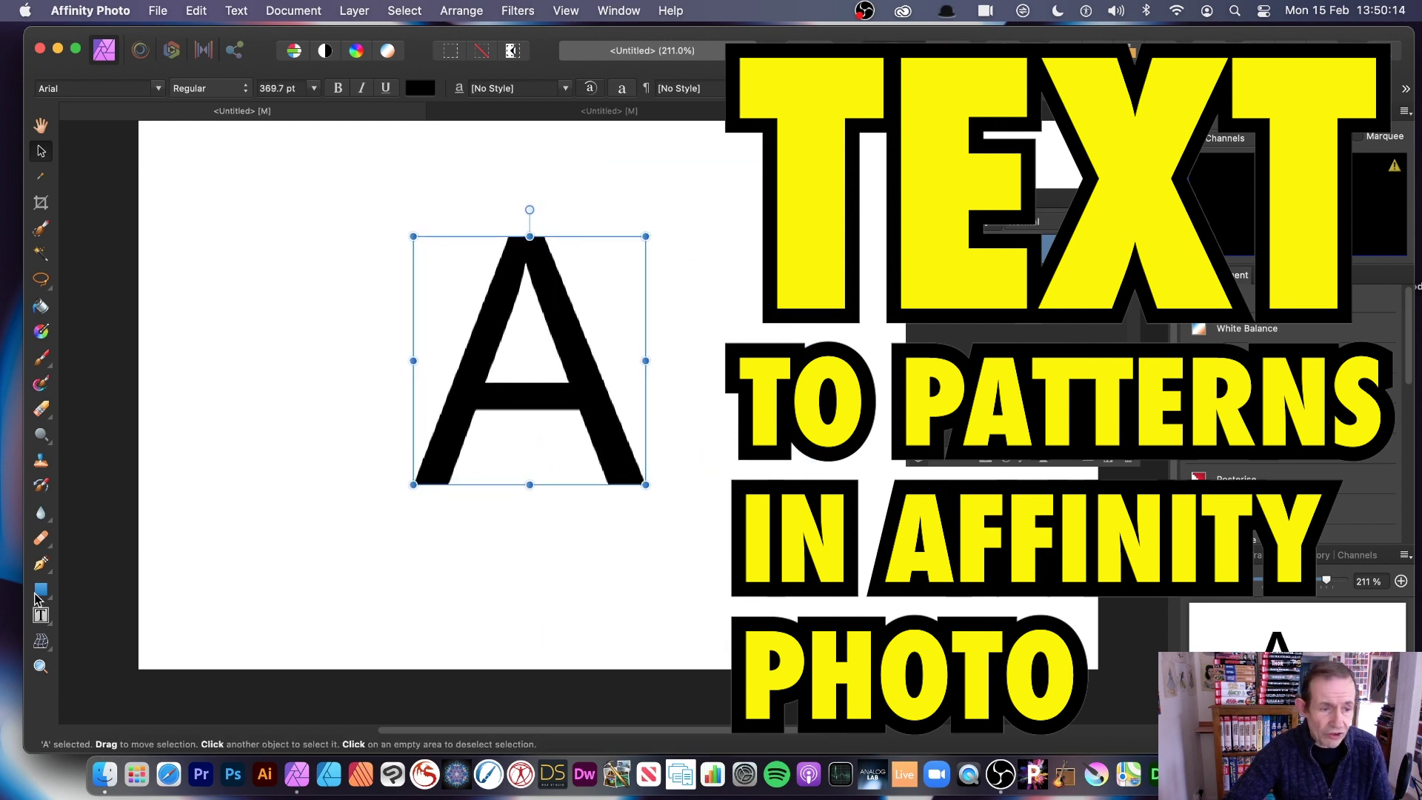
click(40, 615)
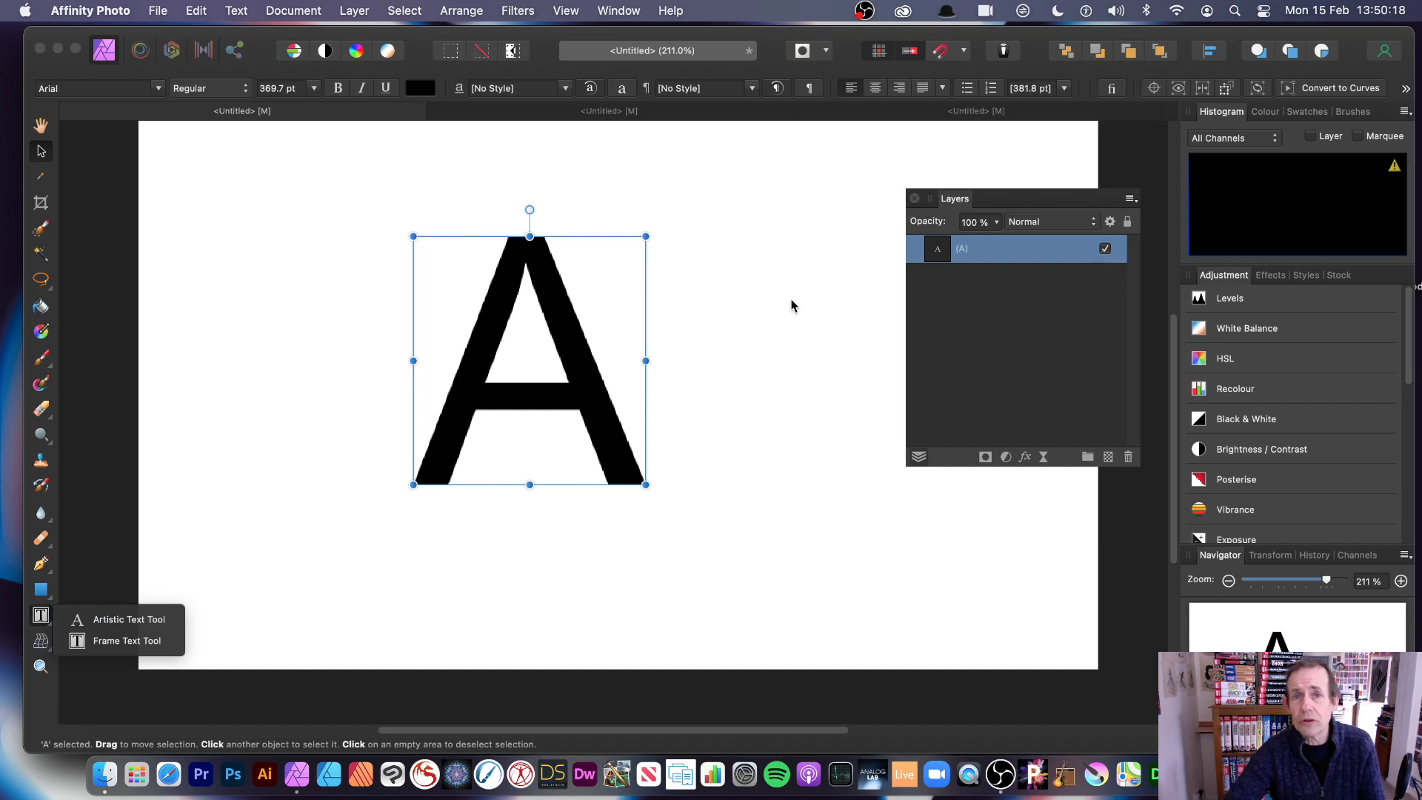
Enlarge the letter A slightly to 392.1 pt.
click(789, 303)
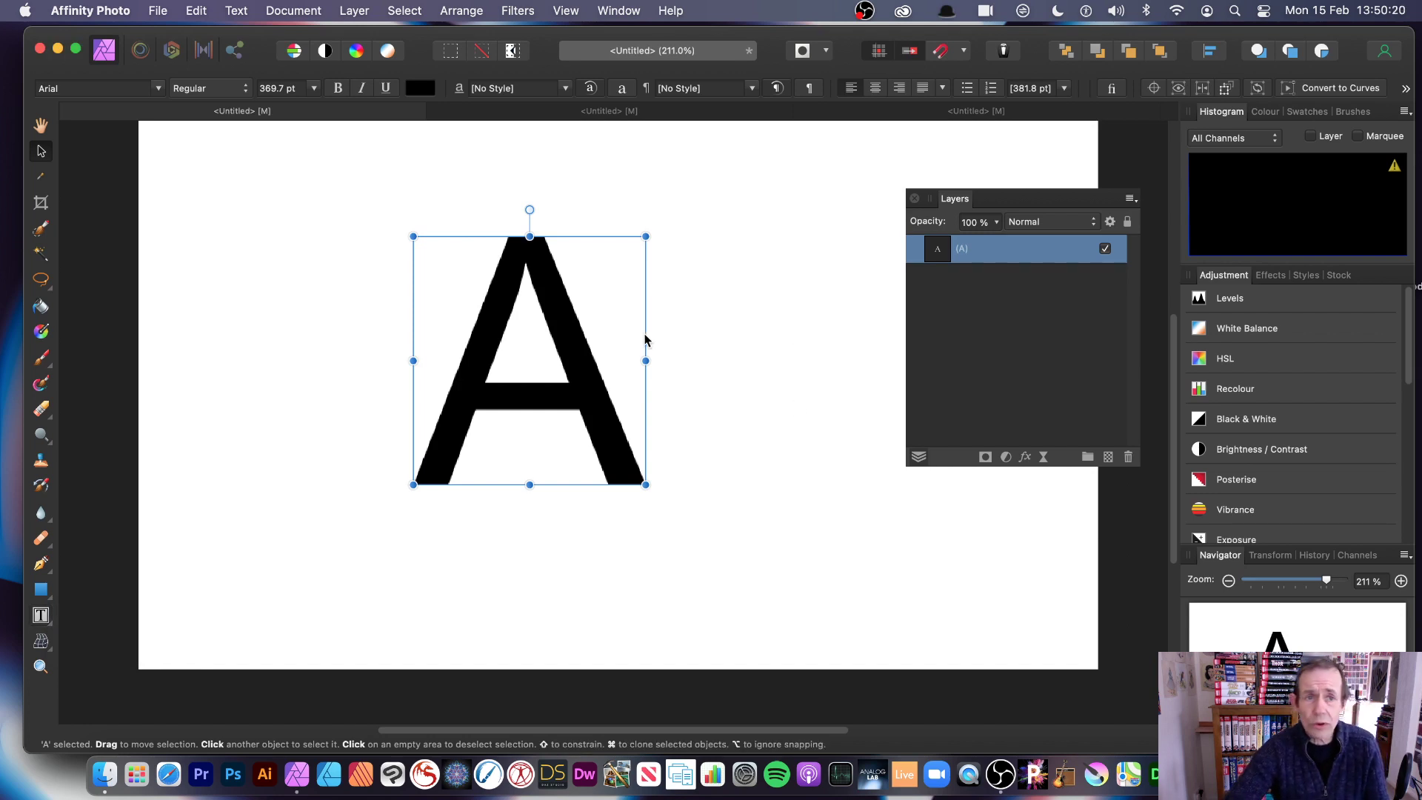
mouse_move(646, 484)
mouse_down()
mouse_move(674, 514)
mouse_move(665, 495)
mouse_up()
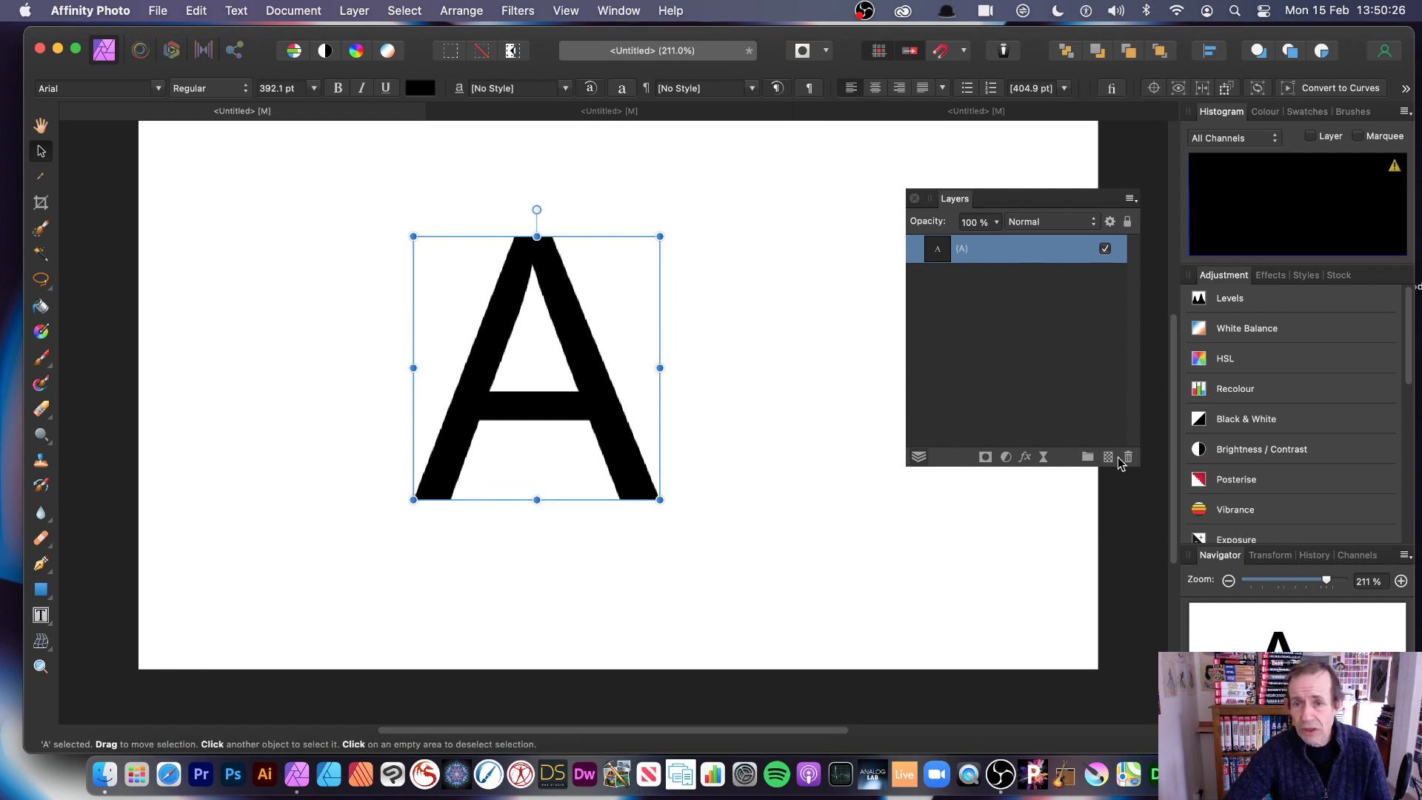
click(566, 12)
mouse_move(614, 420)
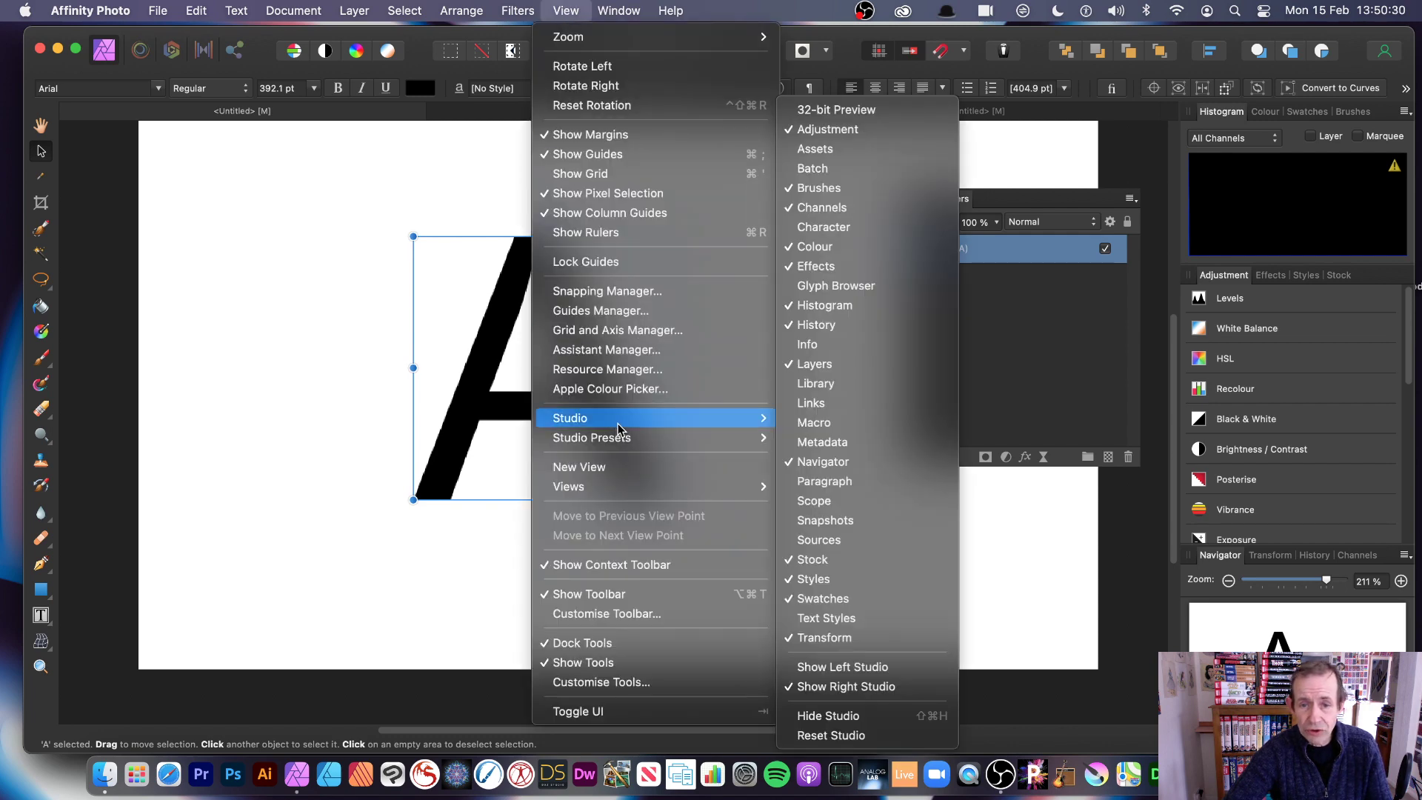
click(886, 365)
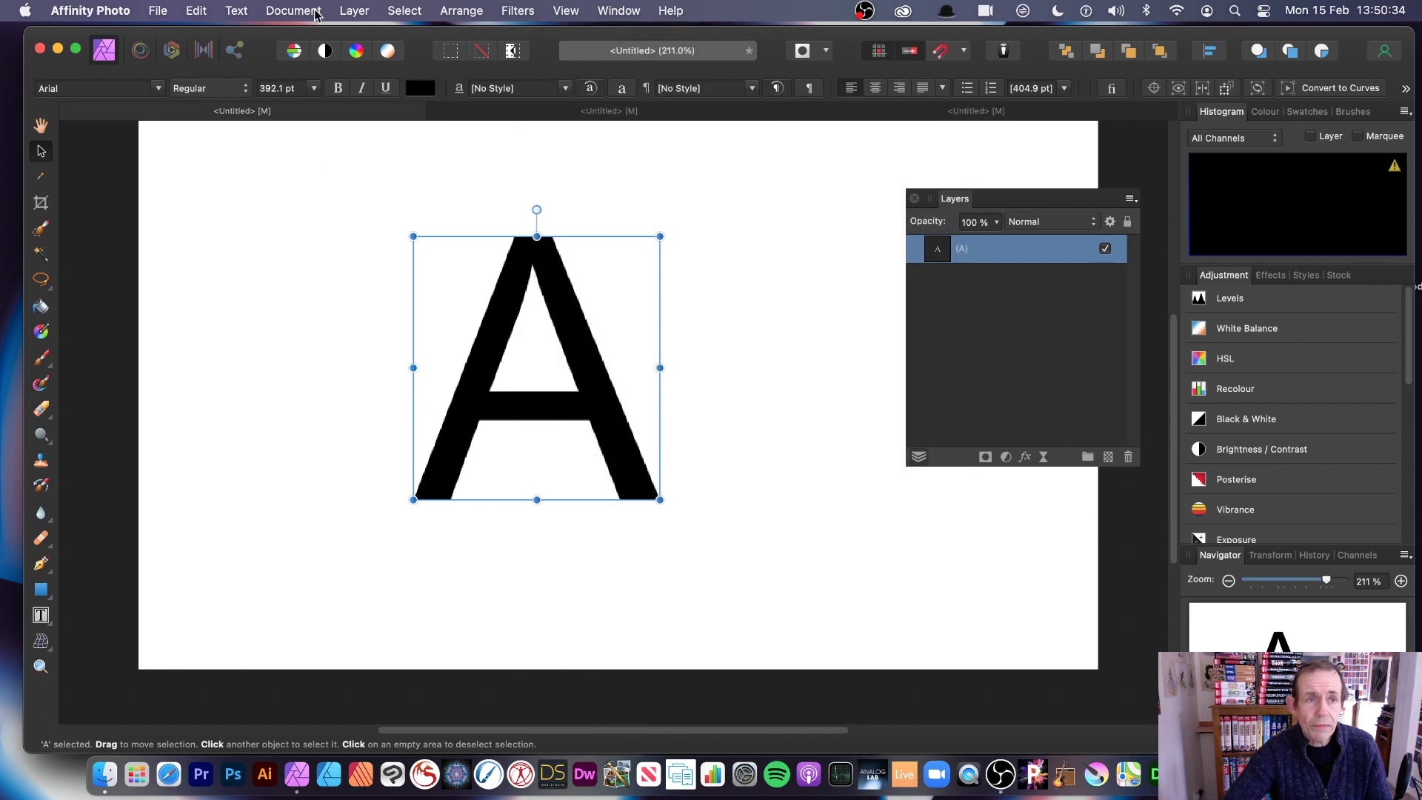
Rasterise the A text into a pixel layer from the Layer menu.
click(337, 10)
mouse_move(377, 288)
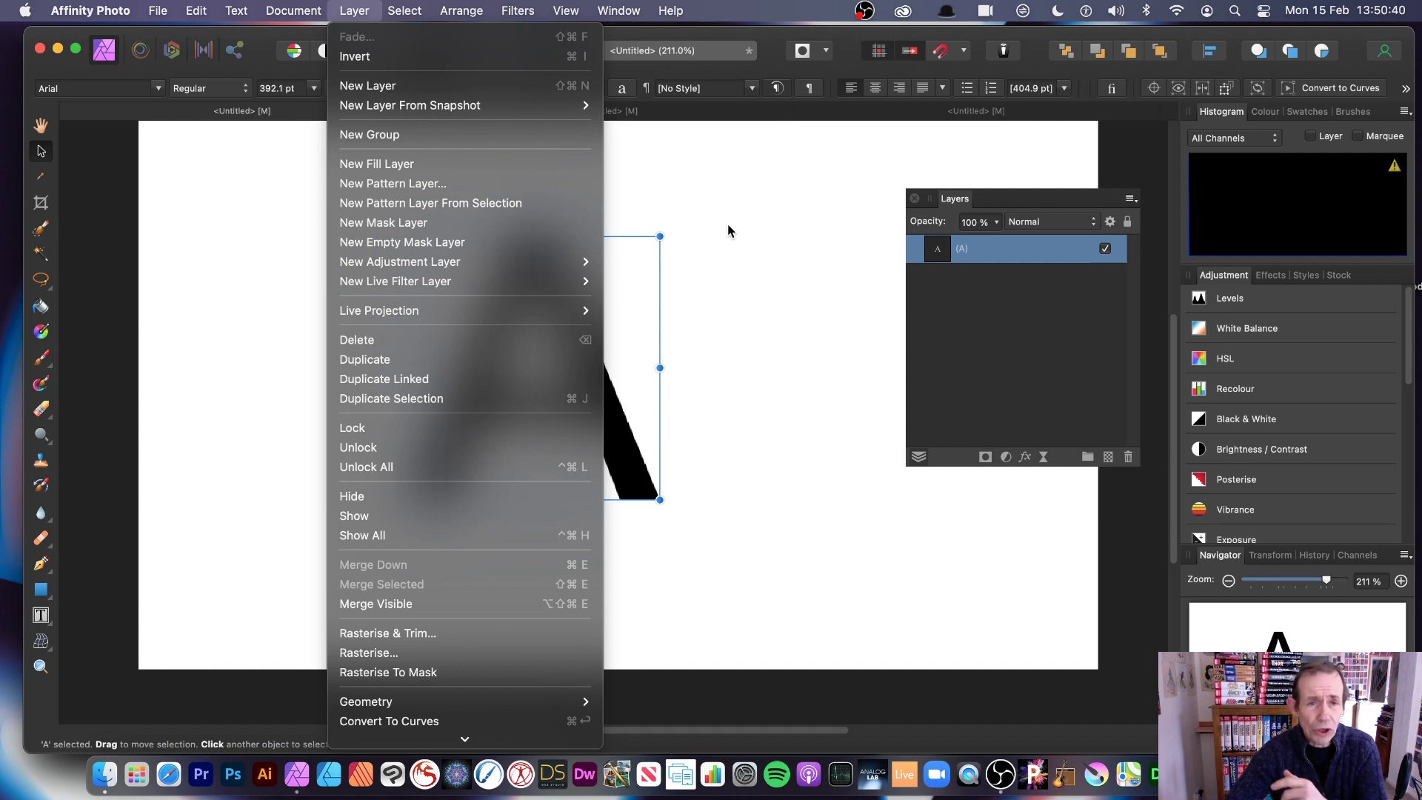
click(455, 208)
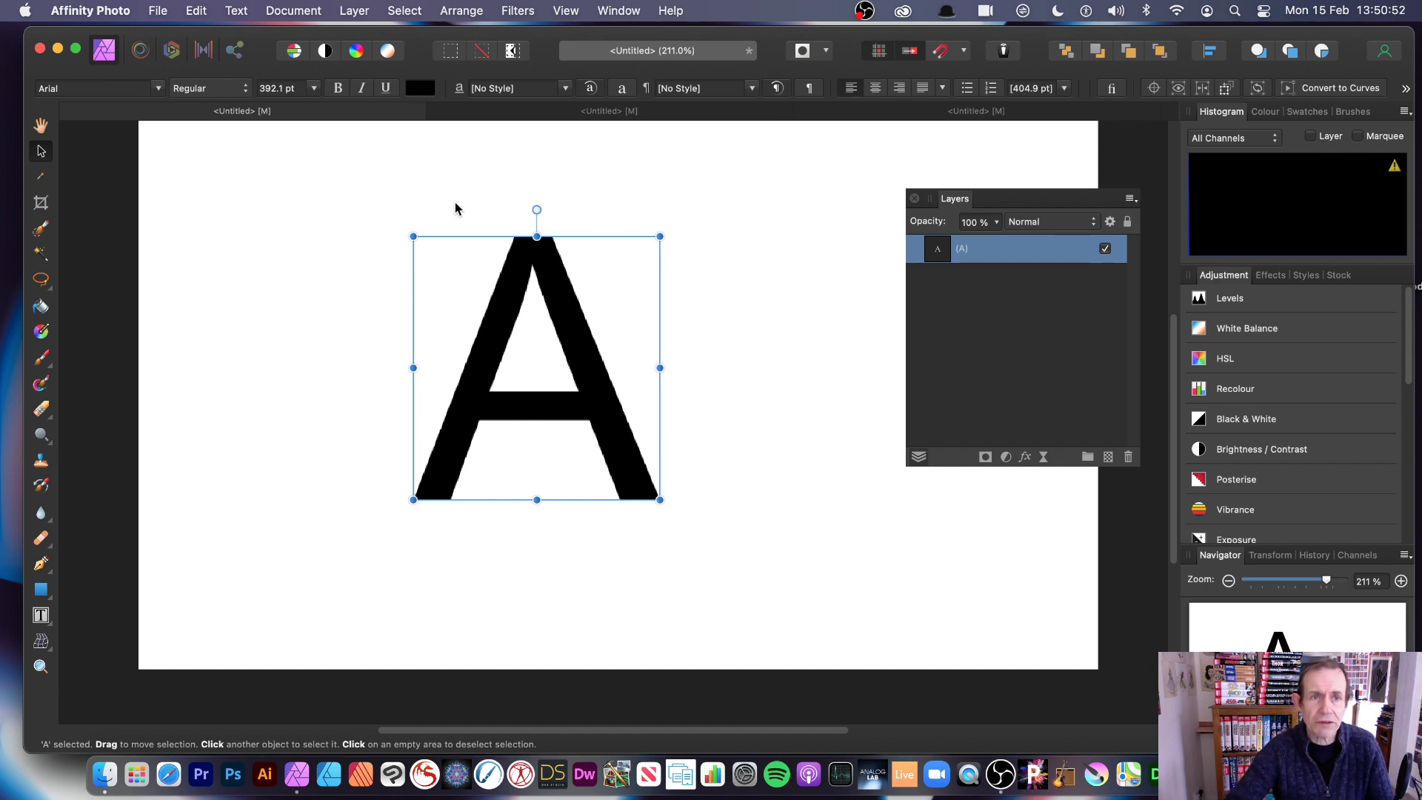
click(353, 12)
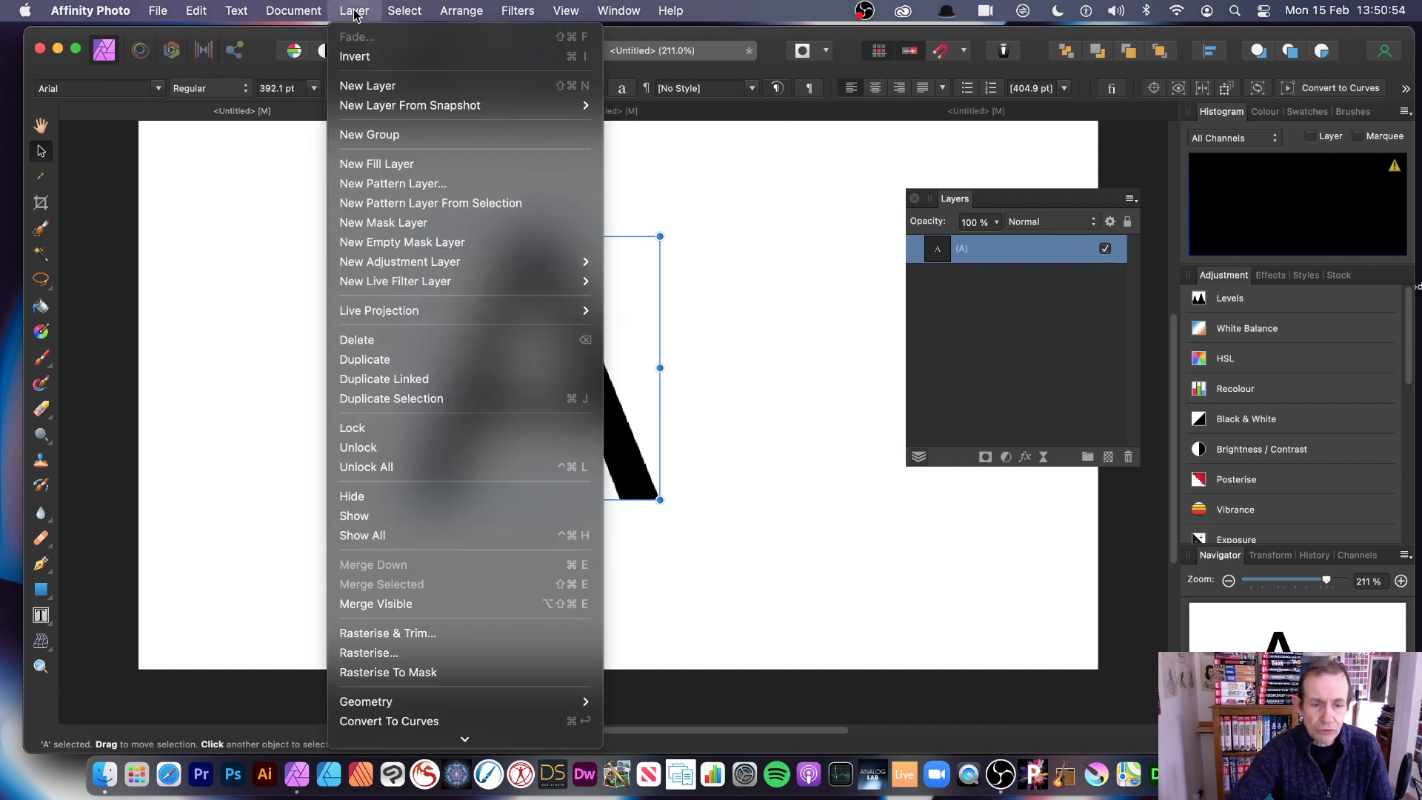
scroll(398, 658, down, 1)
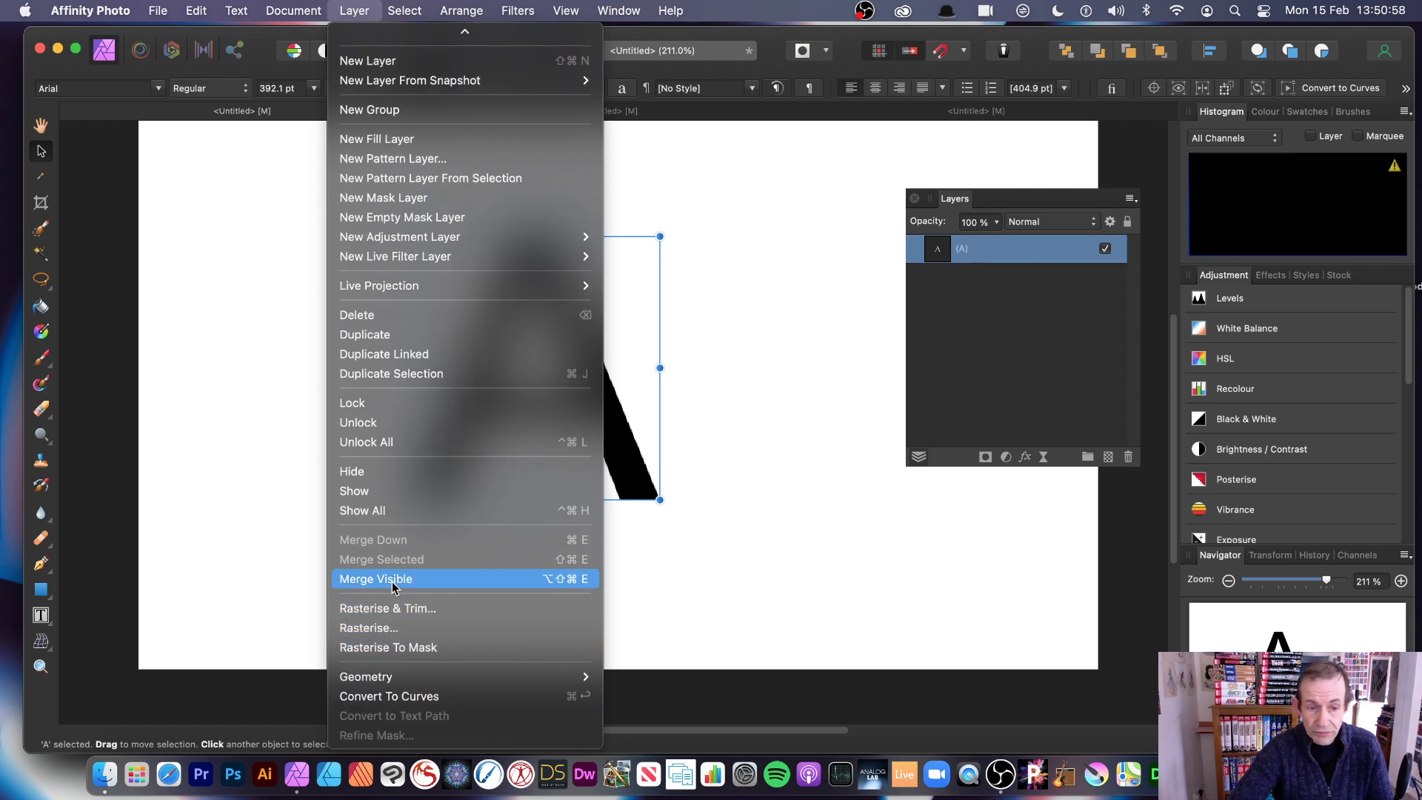
click(370, 628)
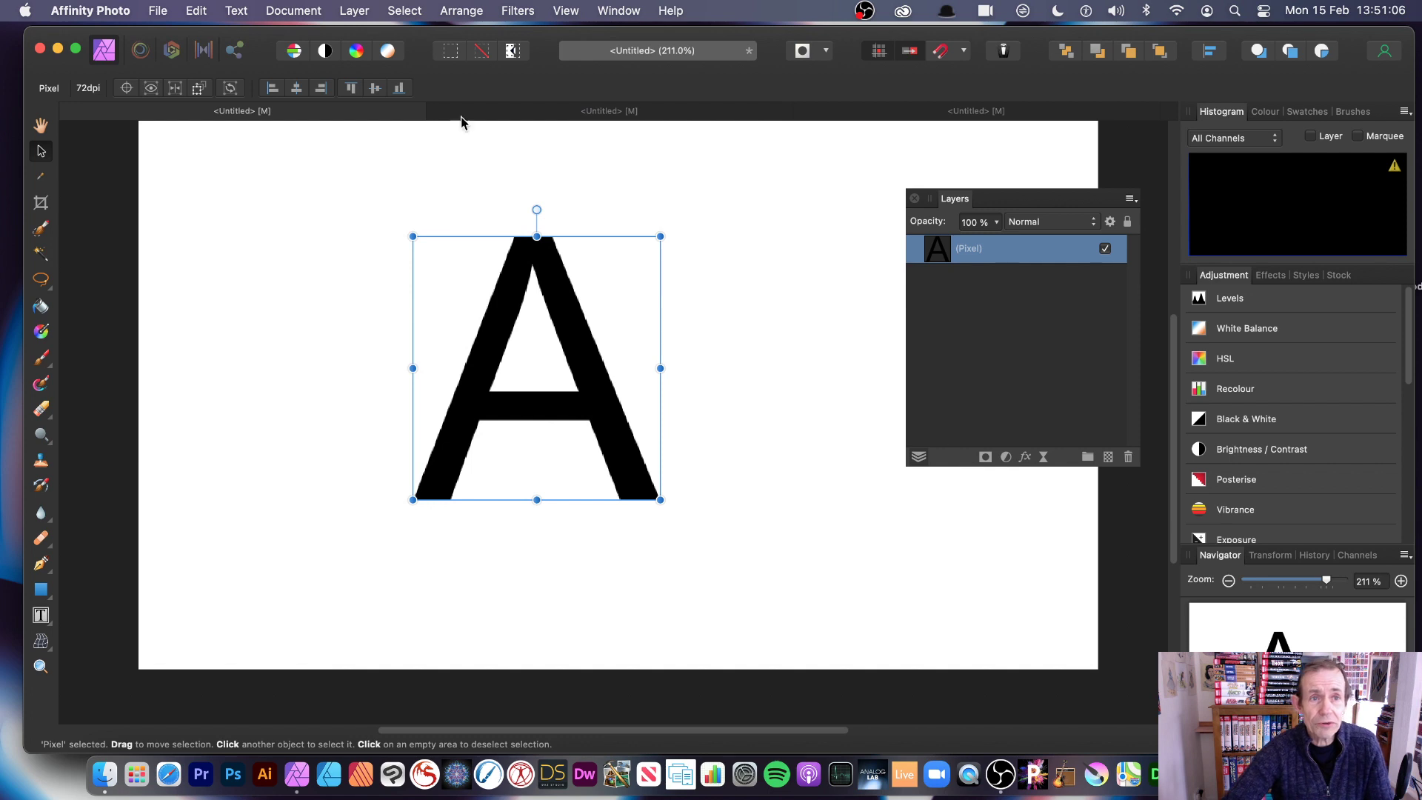
Create a pattern layer from the A and resize its tile so the A repeats.
click(355, 11)
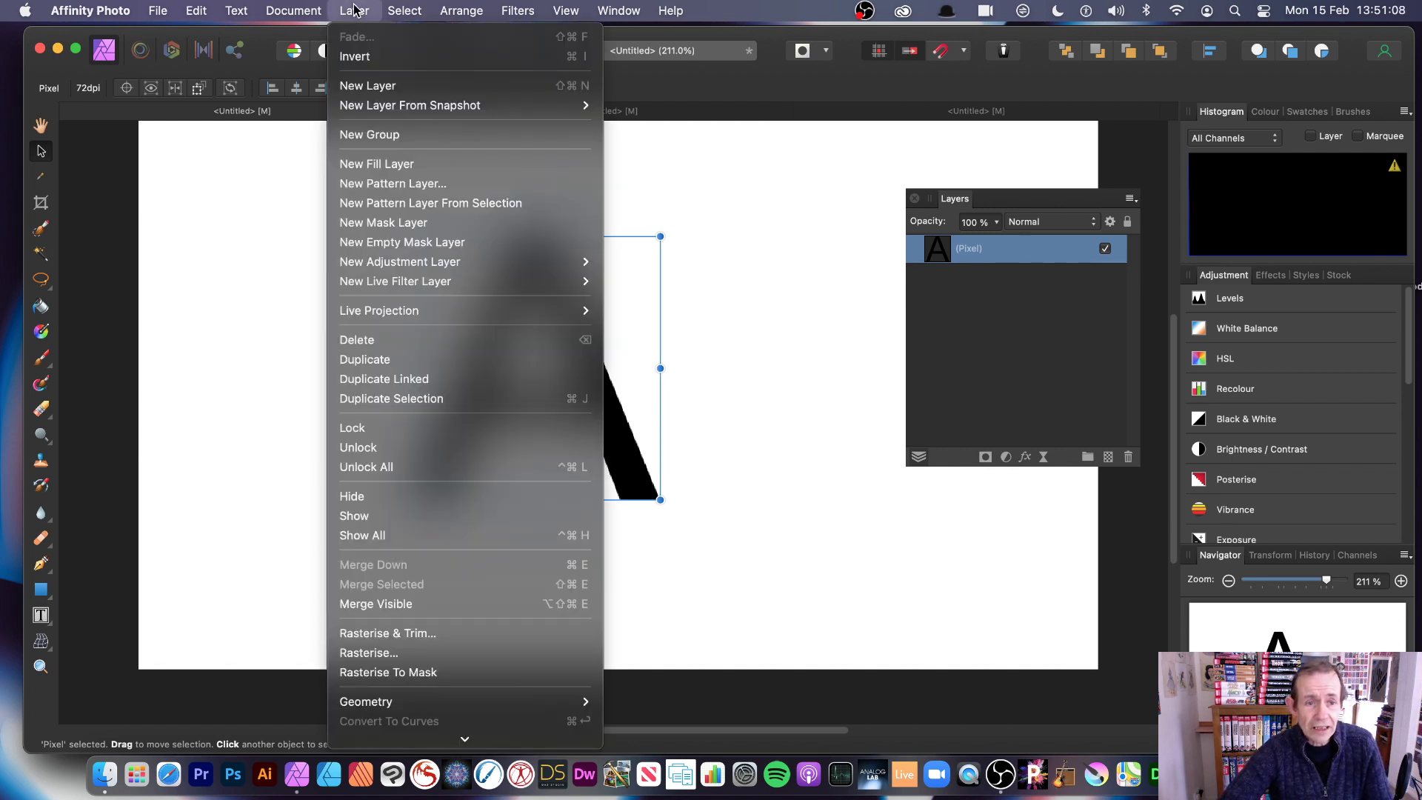
click(393, 203)
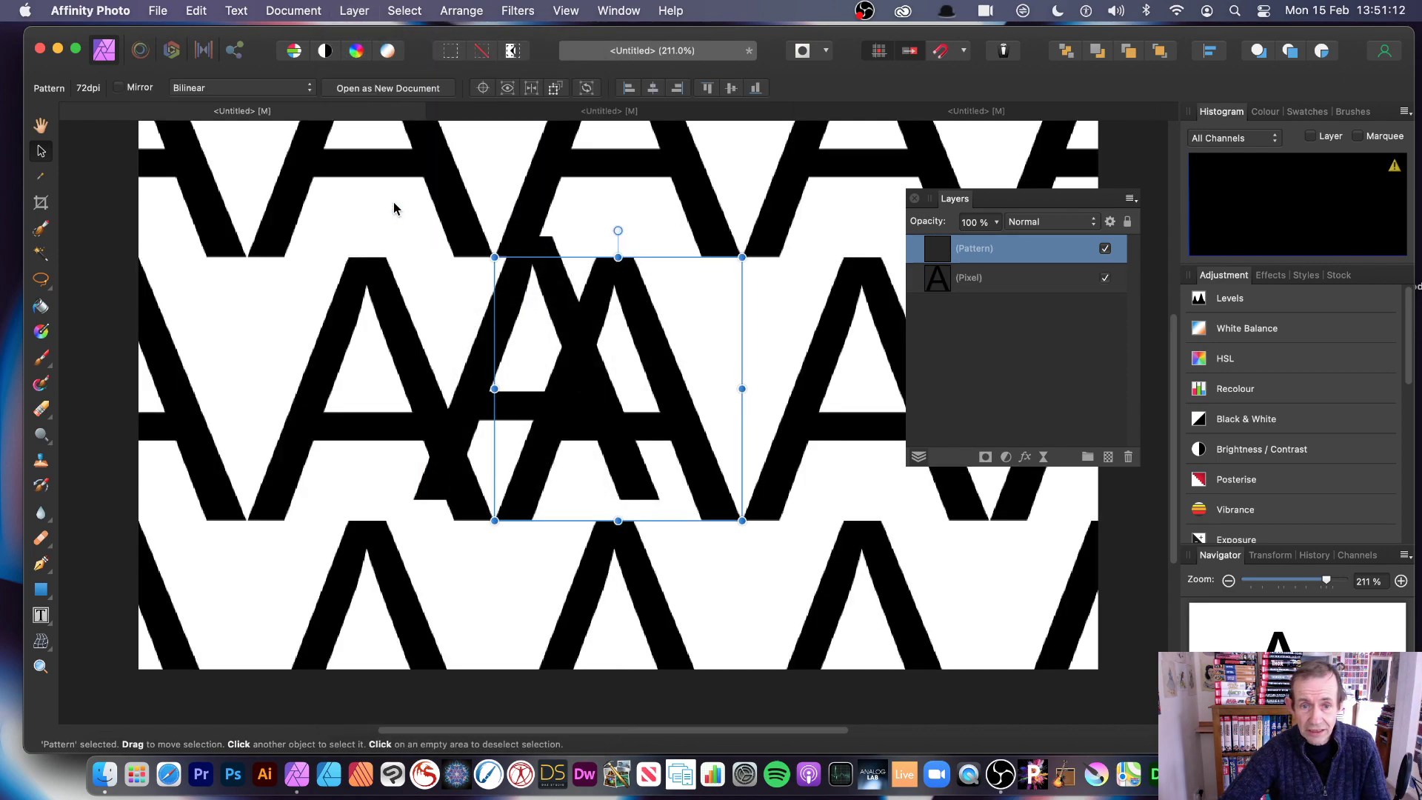
drag(494, 257, 311, 293)
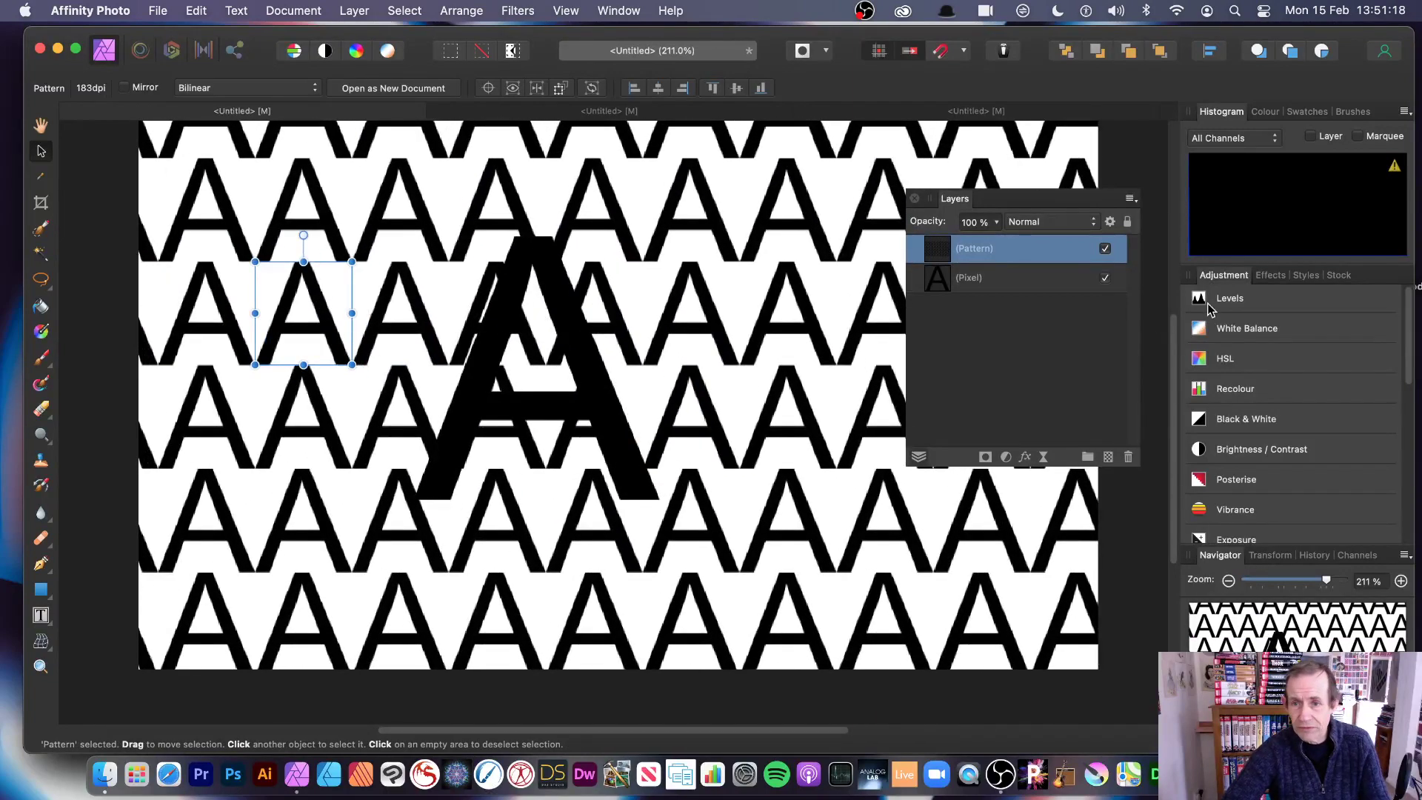
Hide the original A, then enlarge, rotate diagonally and widen the pattern tile.
click(1105, 278)
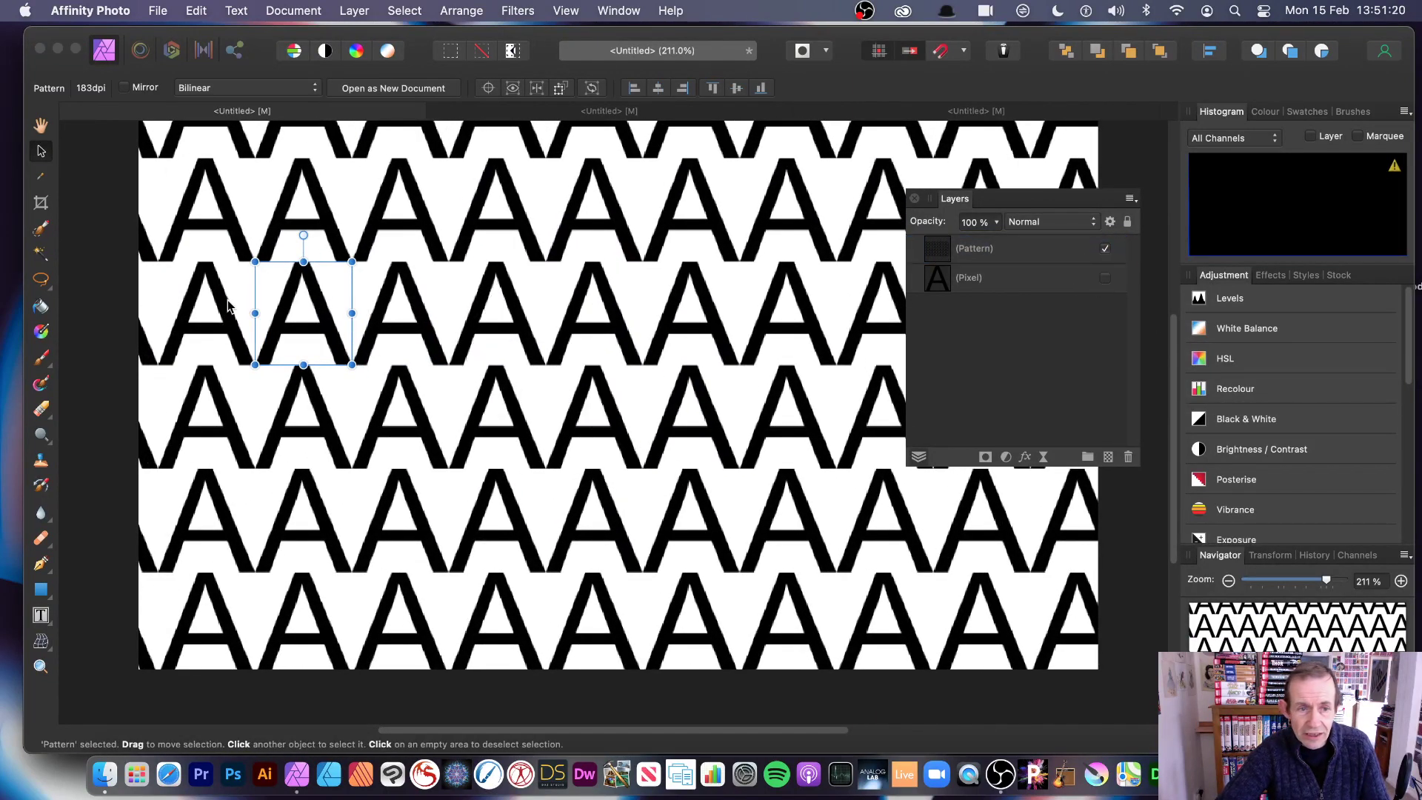
drag(352, 365, 389, 400)
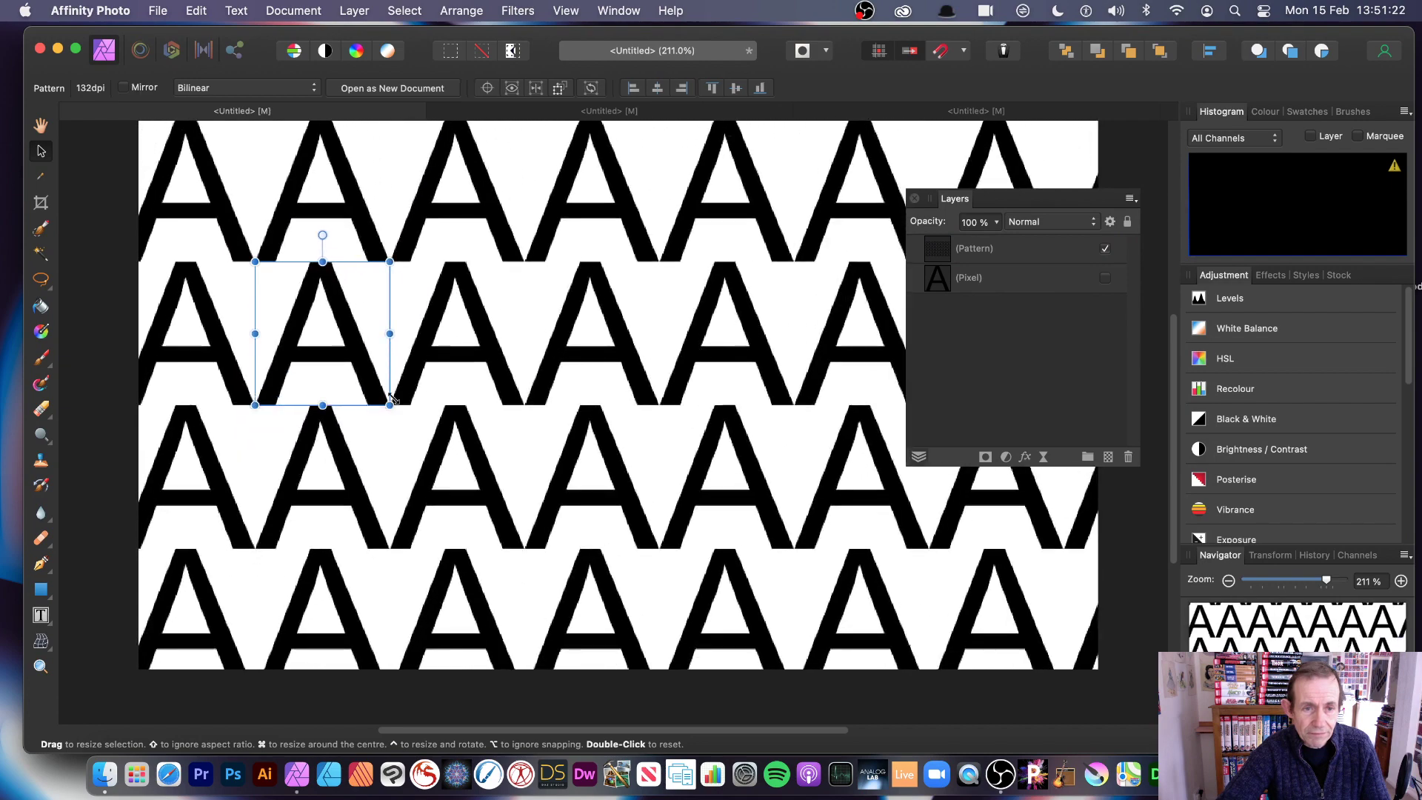
drag(394, 254, 465, 276)
drag(380, 368, 368, 479)
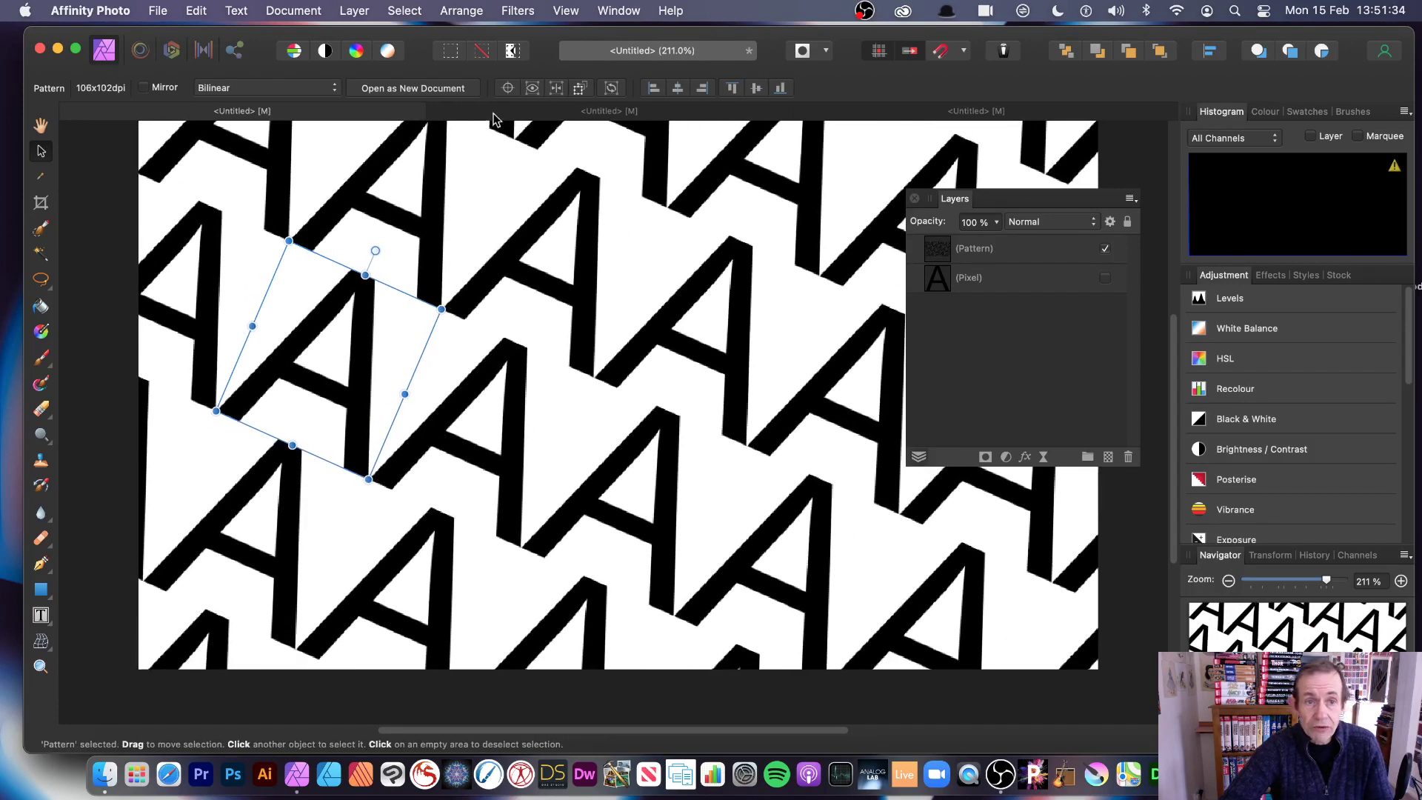
Duplicate the pattern layer, then shrink the copy and offset it up and right.
click(354, 10)
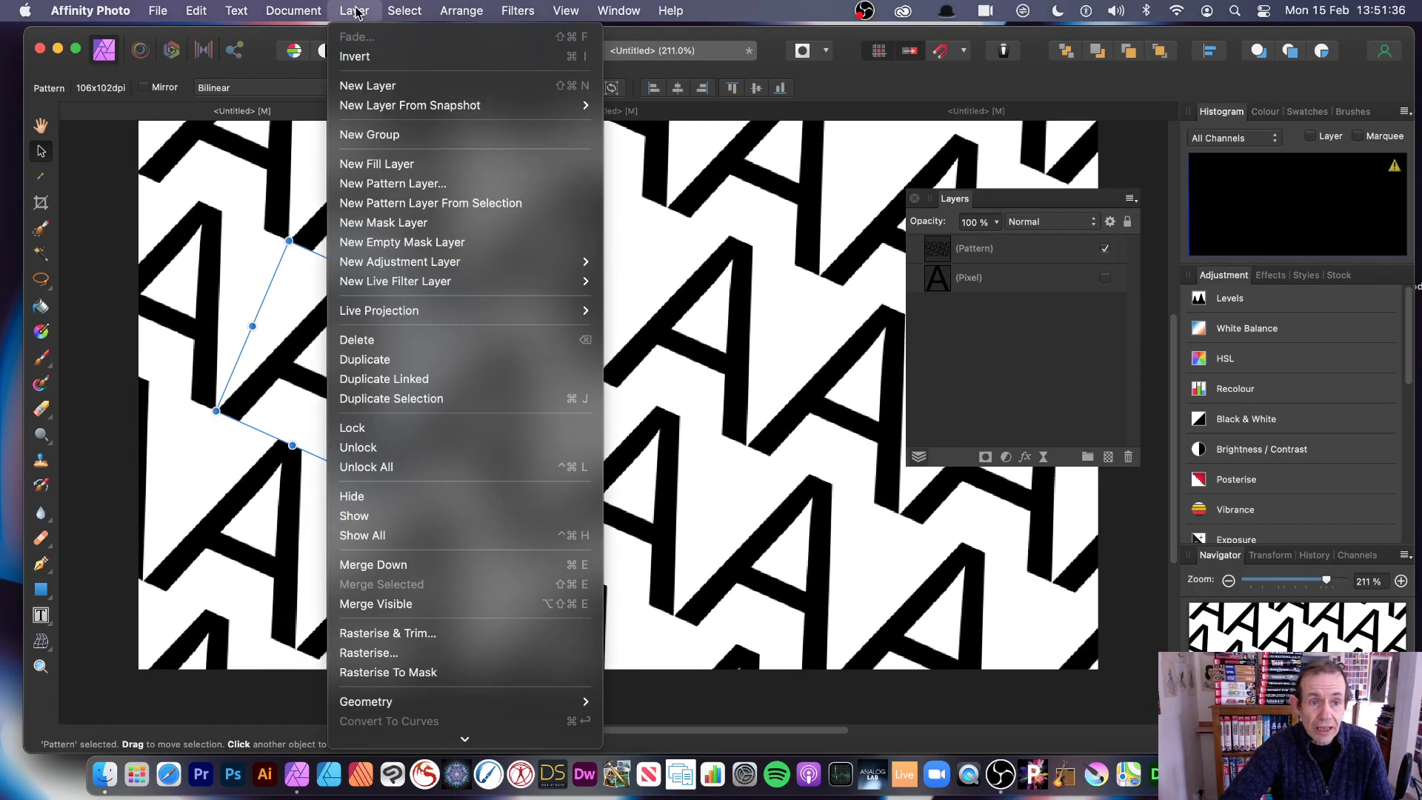
click(359, 359)
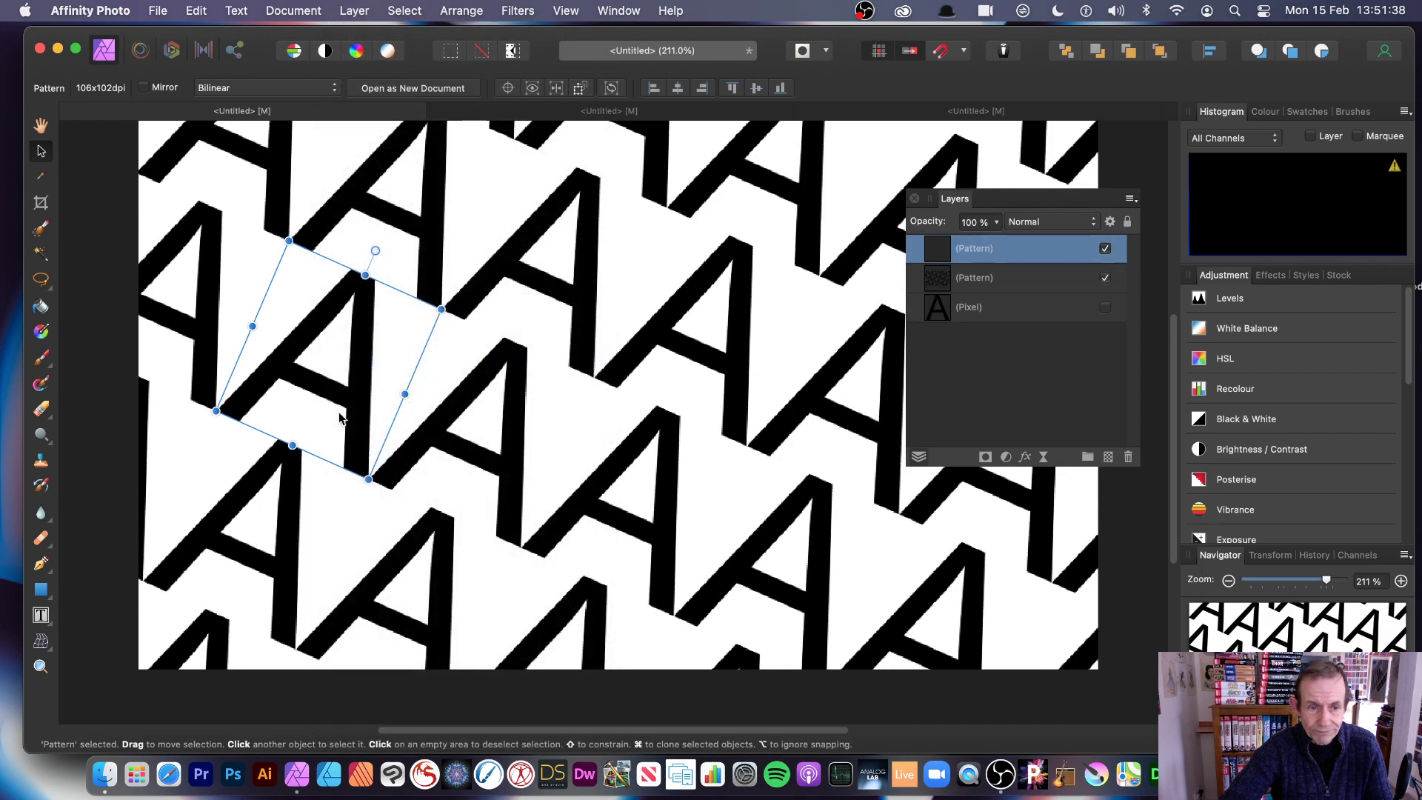
drag(340, 417, 386, 535)
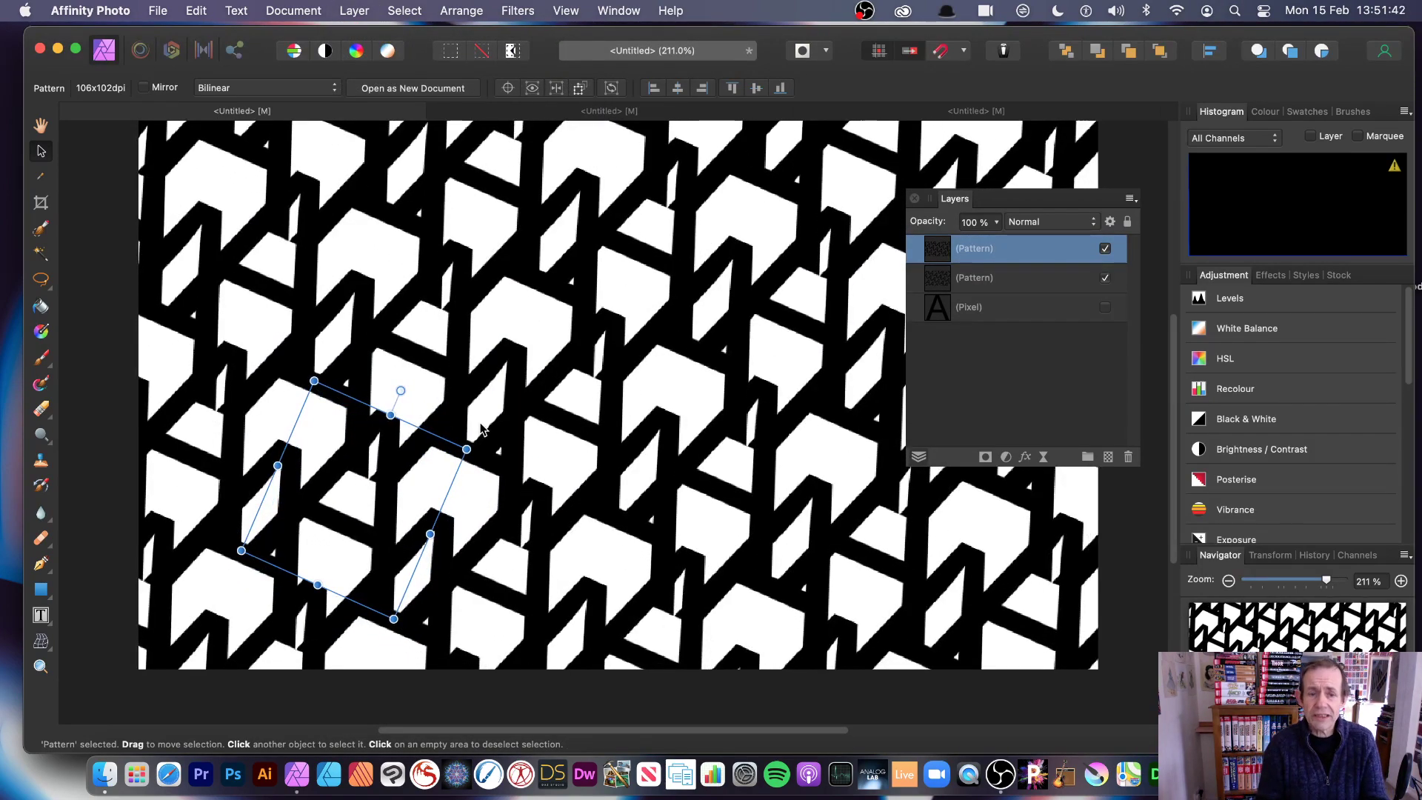
drag(318, 585, 313, 474)
drag(345, 423, 412, 402)
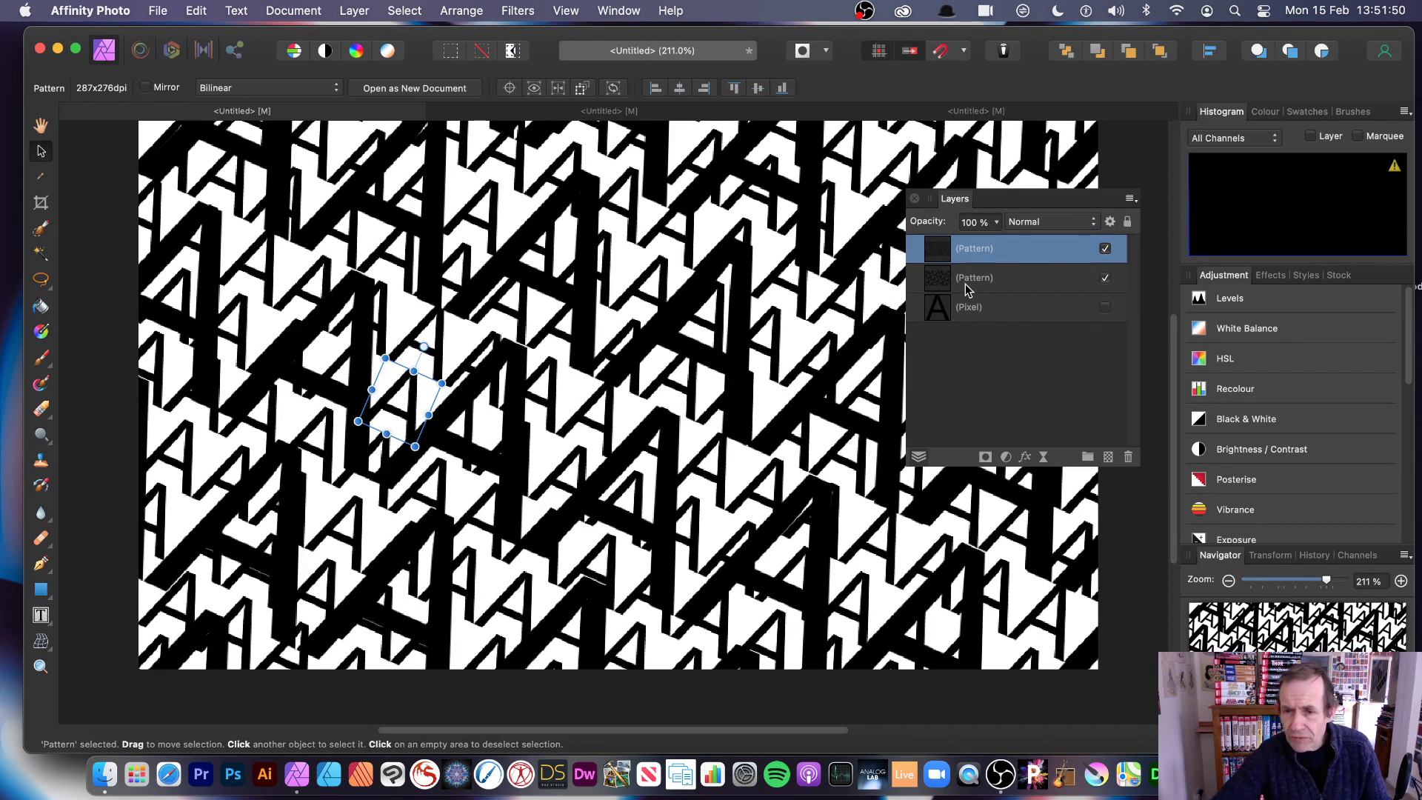
Hide both Pattern layers, show the Pixel layer again, and select the black A.
click(1105, 249)
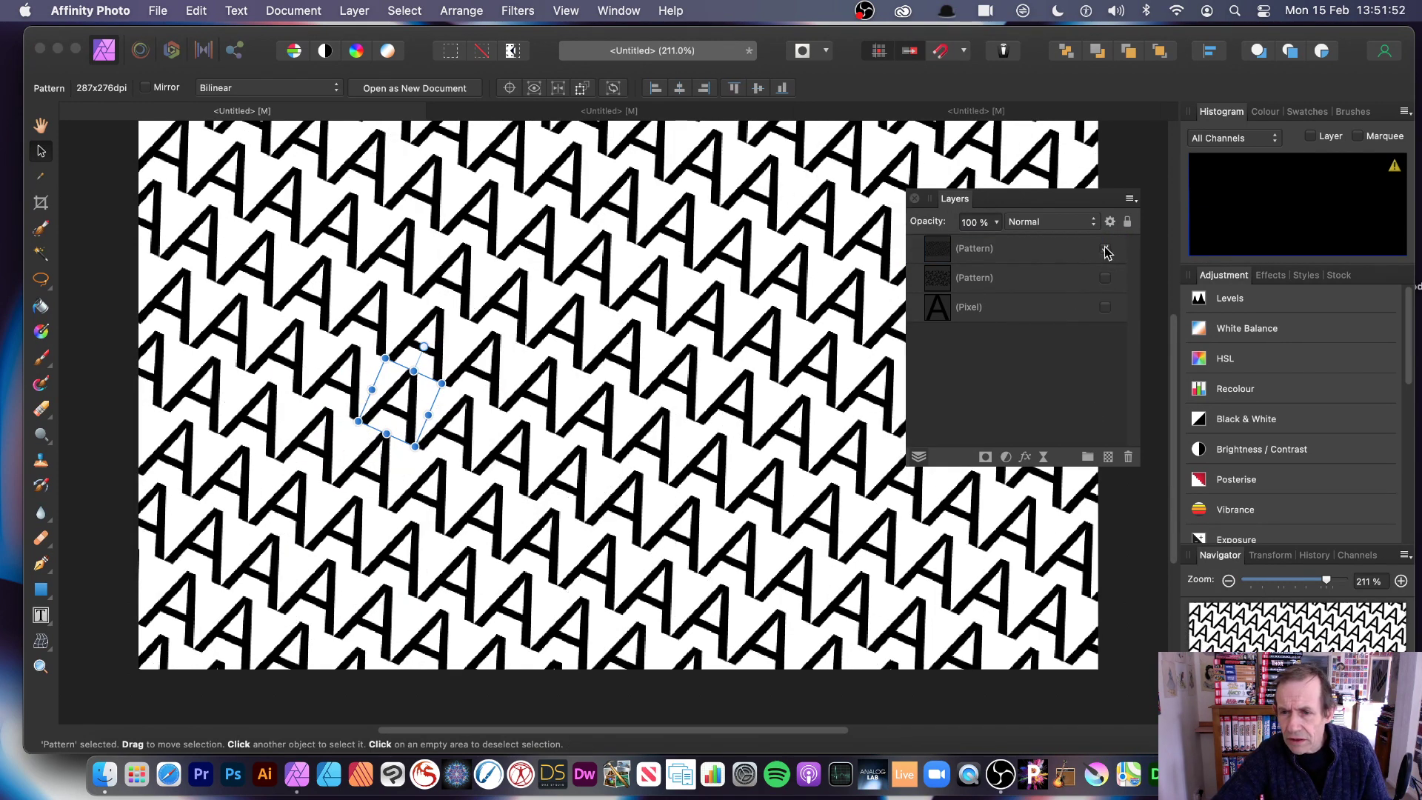
click(1105, 278)
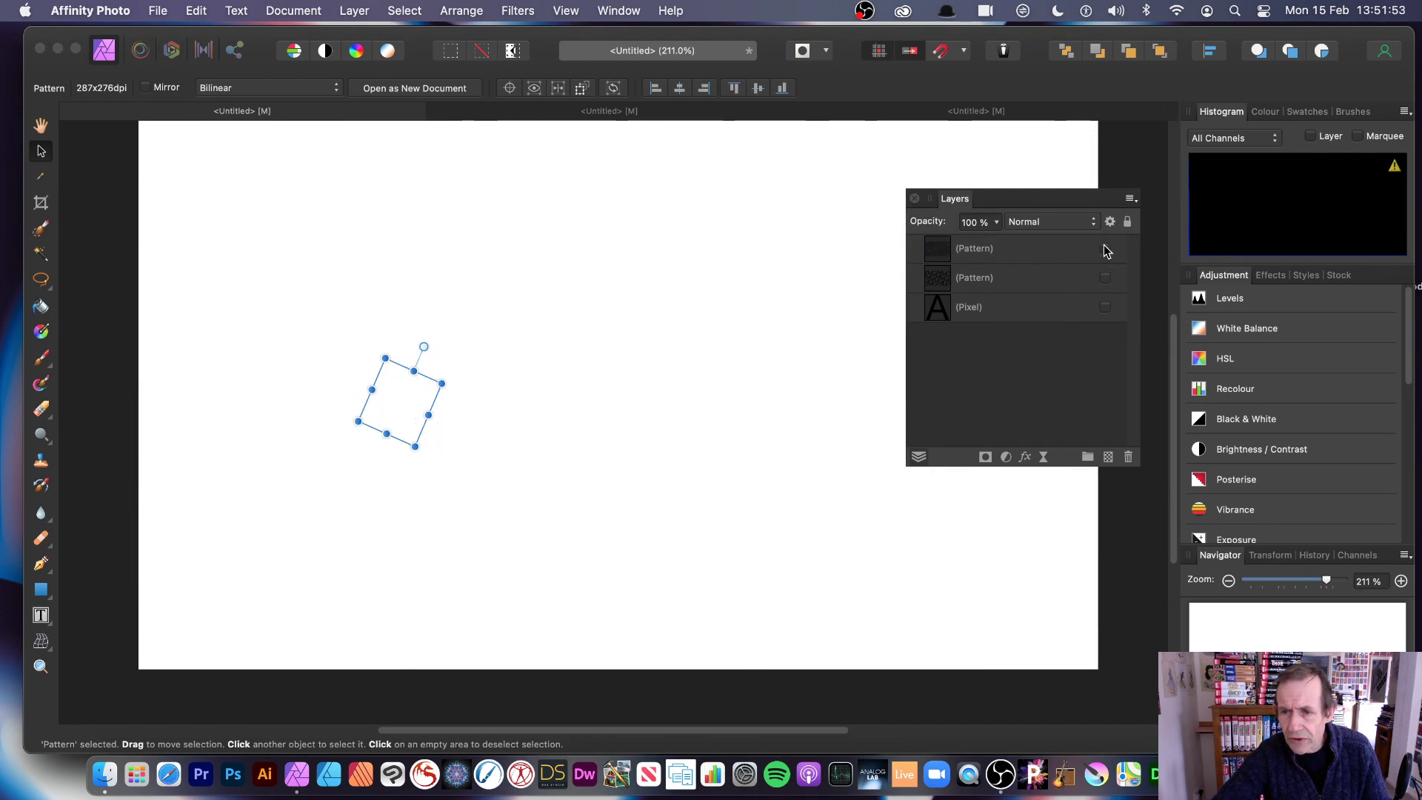
click(1105, 306)
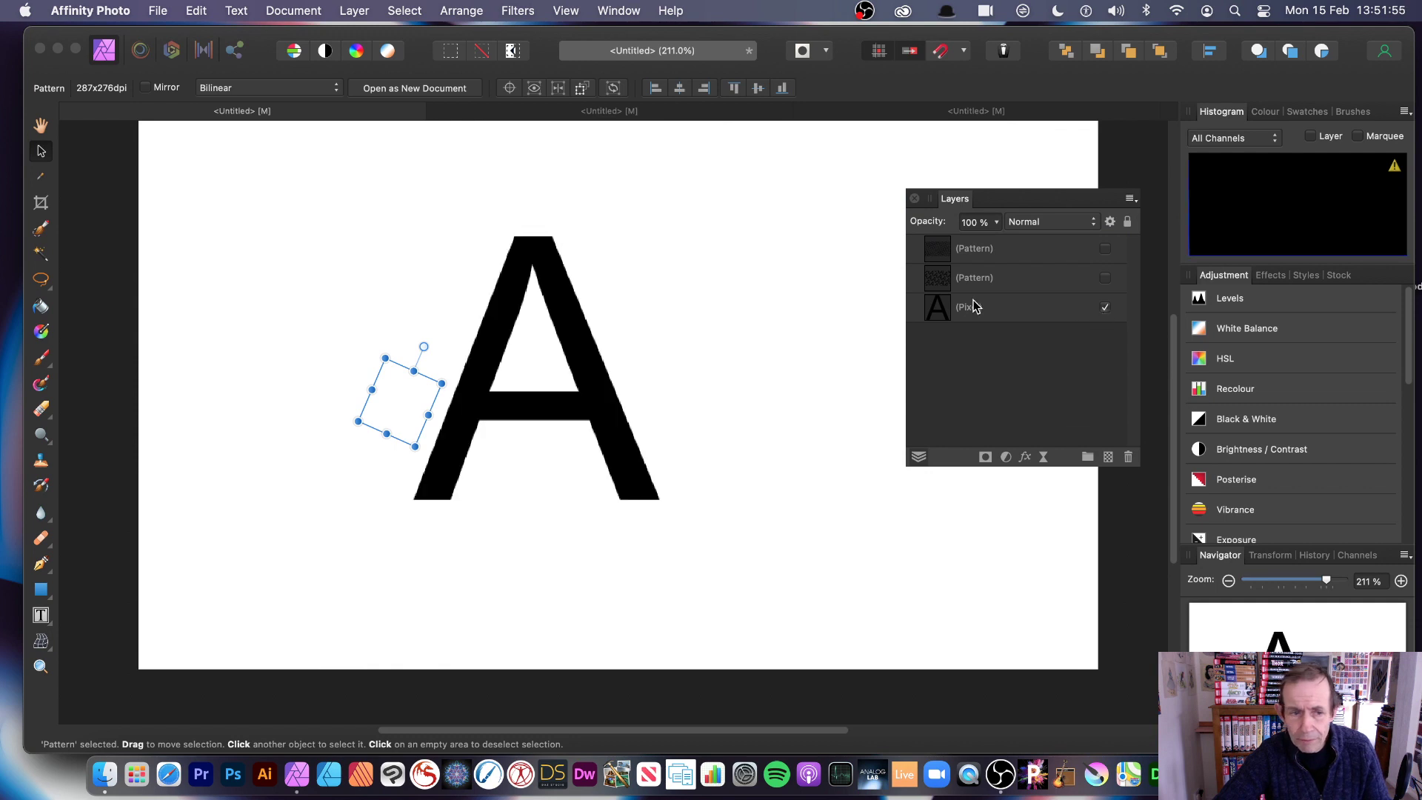
click(574, 359)
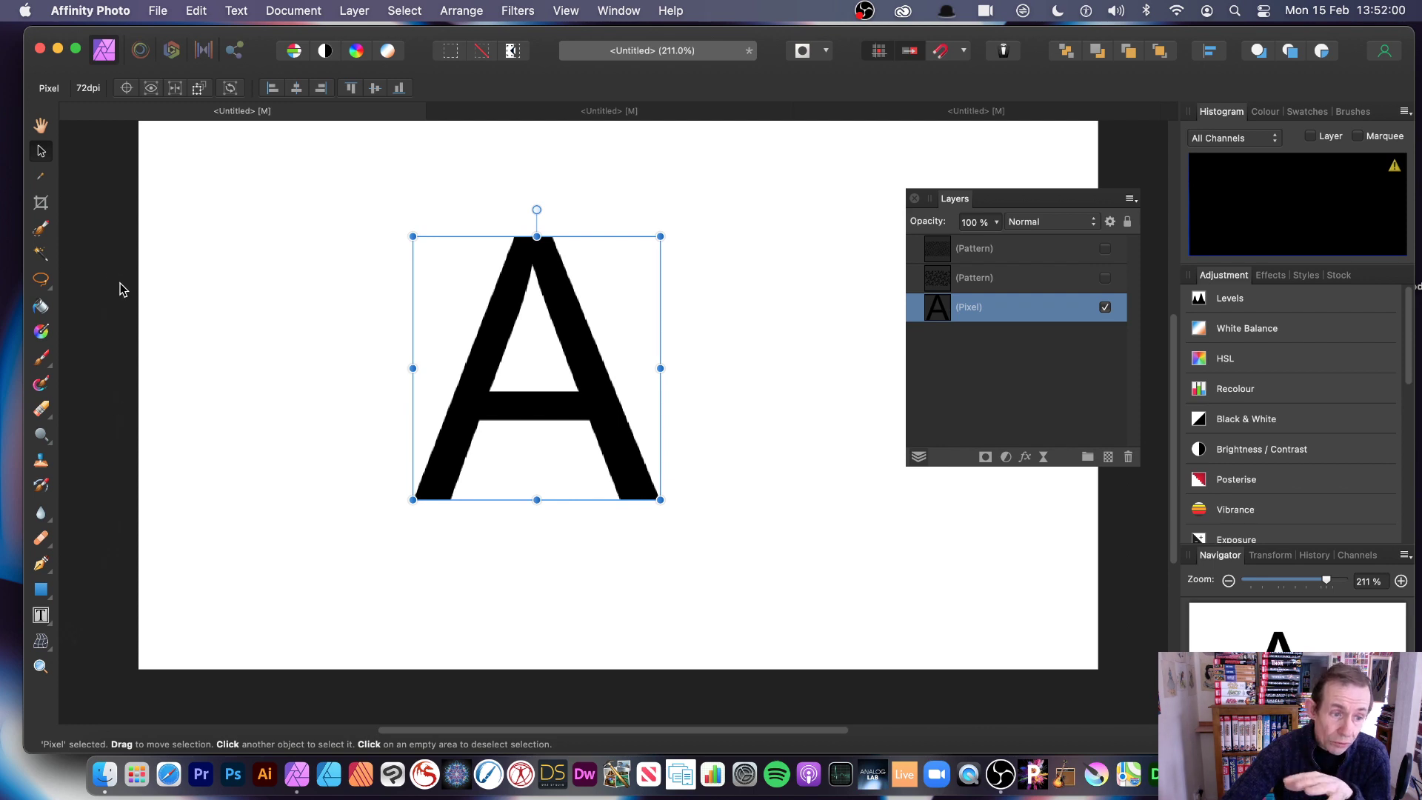
Lasso parts of the A with the Freehand Selection Tool at 18 px feather.
click(42, 286)
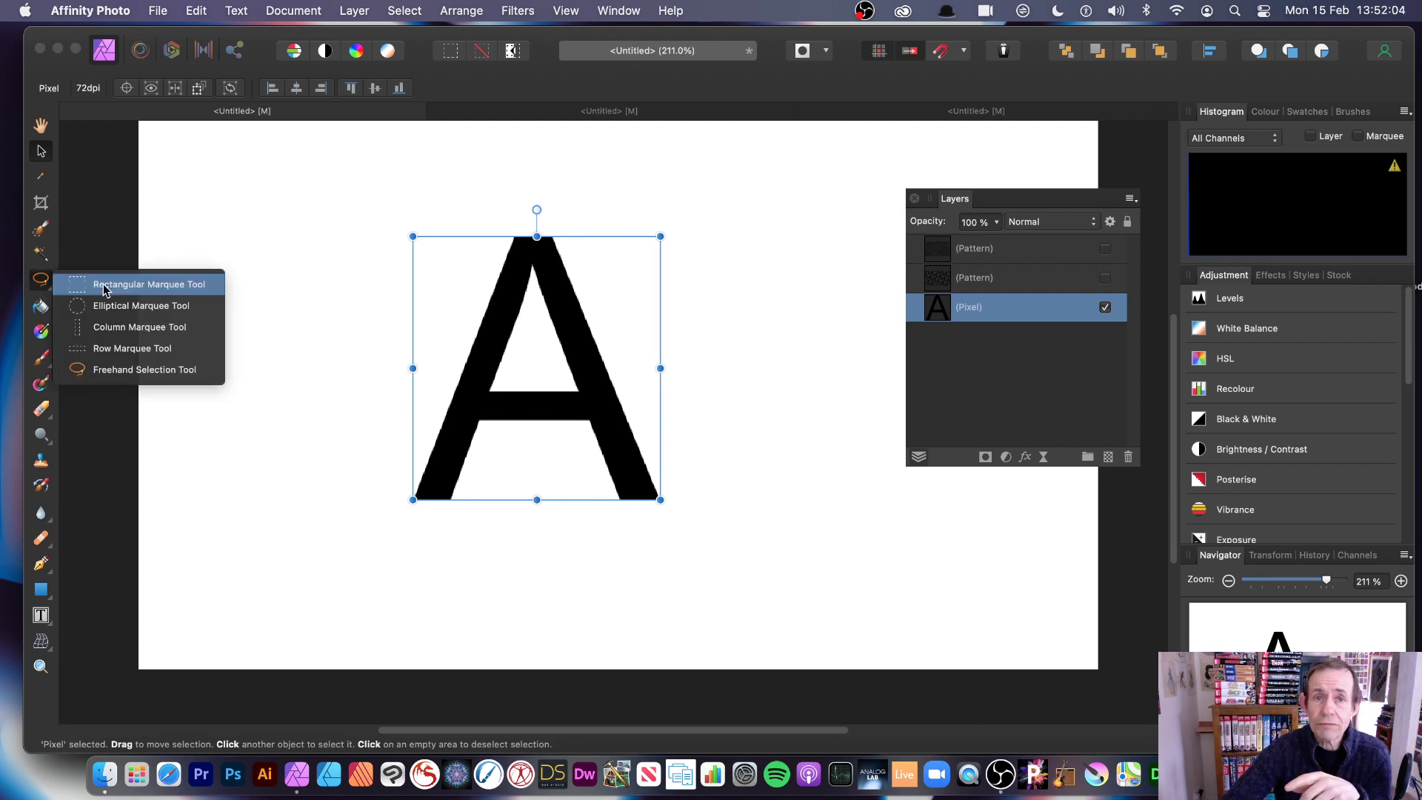
click(160, 370)
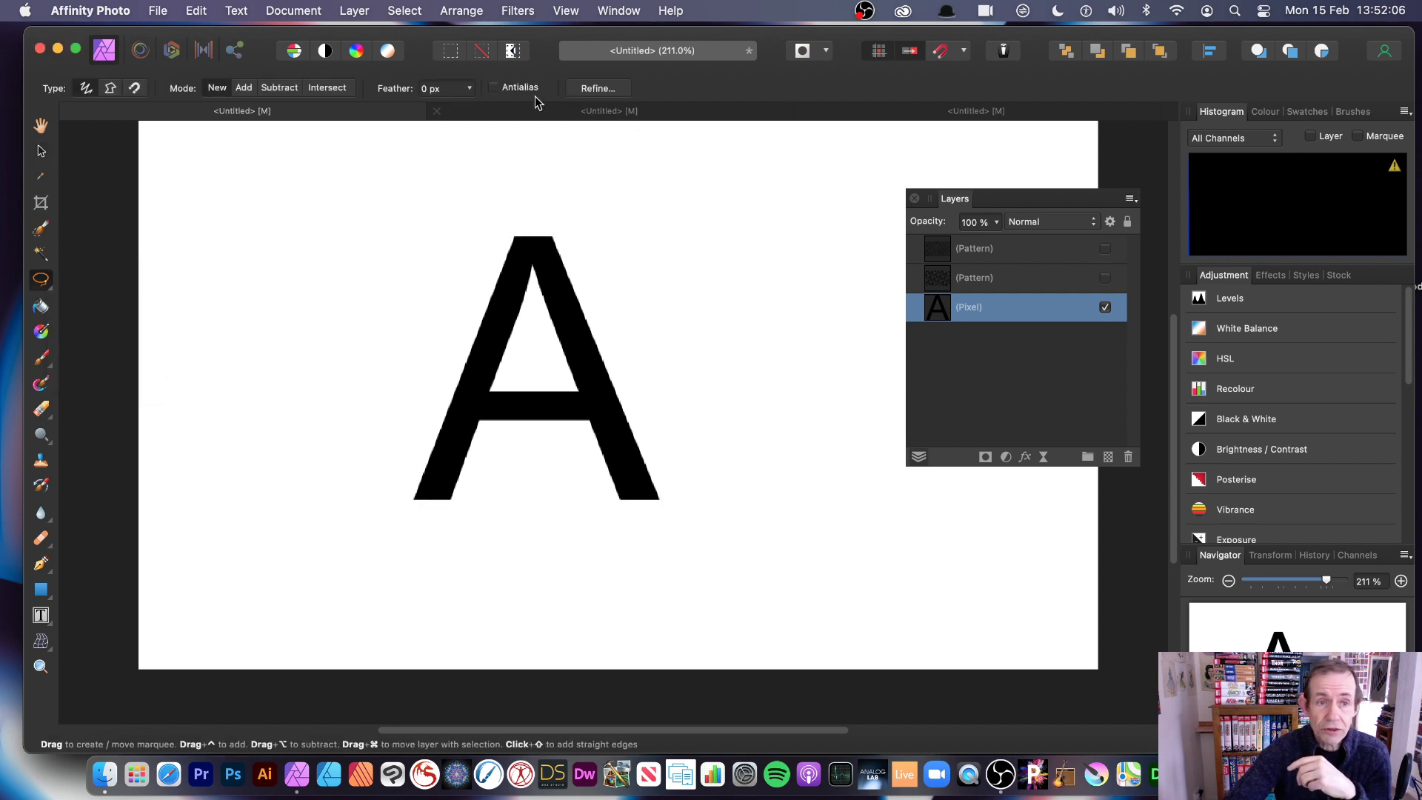
click(470, 89)
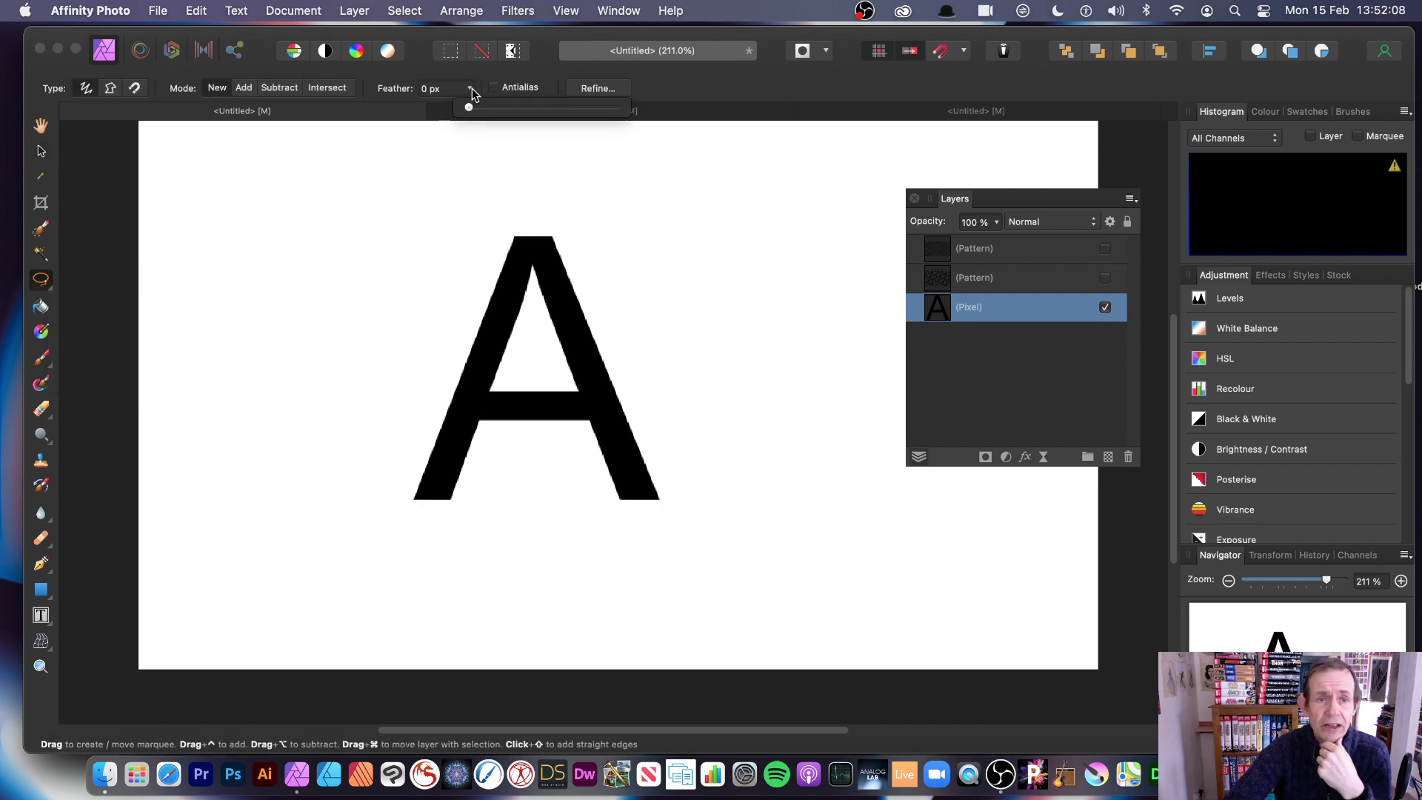
drag(490, 109, 494, 116)
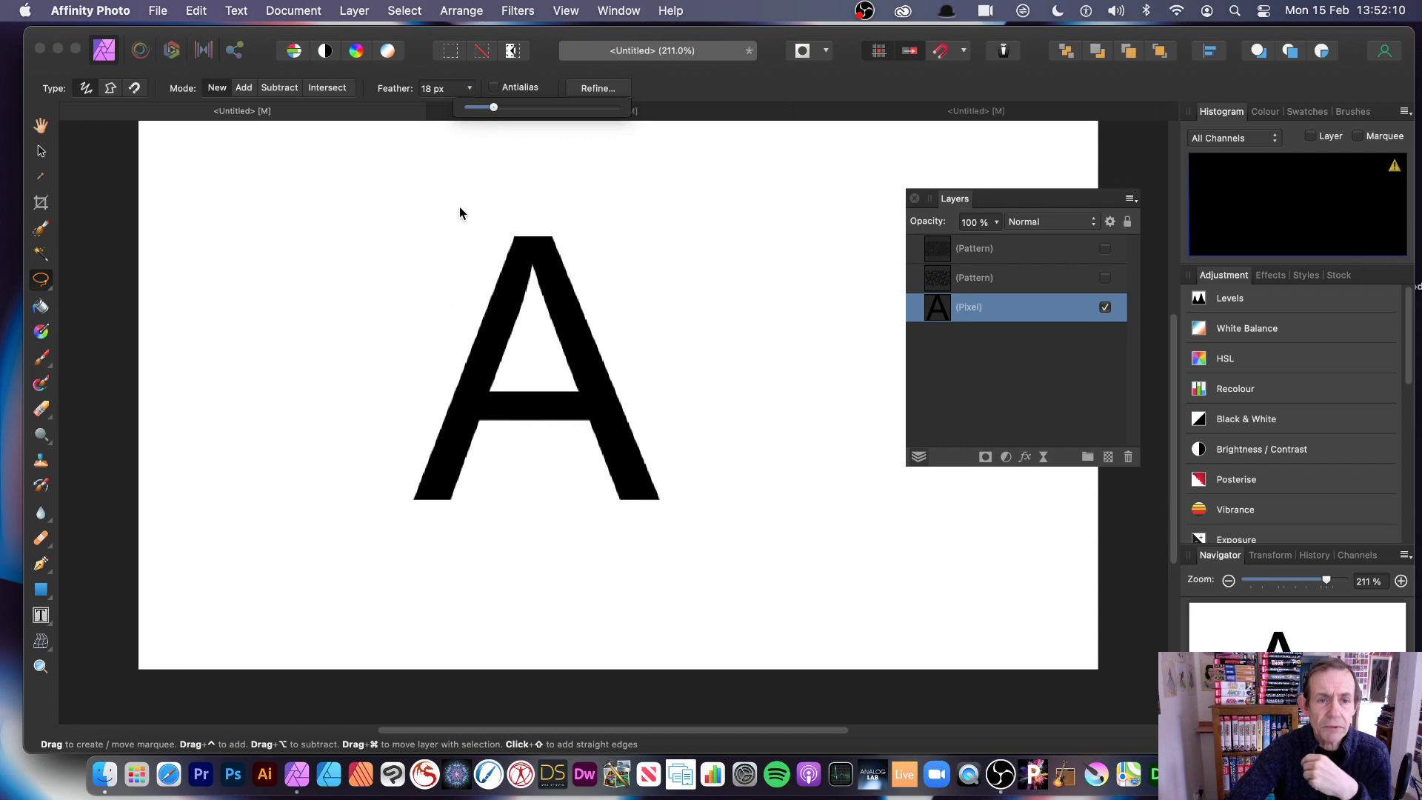
mouse_move(425, 214)
mouse_down()
mouse_move(497, 390)
mouse_move(459, 443)
mouse_move(468, 552)
mouse_move(569, 596)
mouse_move(681, 533)
mouse_move(596, 486)
mouse_move(726, 400)
mouse_move(646, 359)
mouse_move(560, 429)
mouse_move(523, 439)
mouse_move(562, 352)
mouse_move(647, 331)
mouse_move(633, 279)
mouse_move(539, 313)
mouse_move(509, 294)
mouse_move(636, 254)
mouse_move(598, 182)
mouse_move(450, 186)
mouse_move(426, 212)
mouse_move(520, 206)
mouse_up()
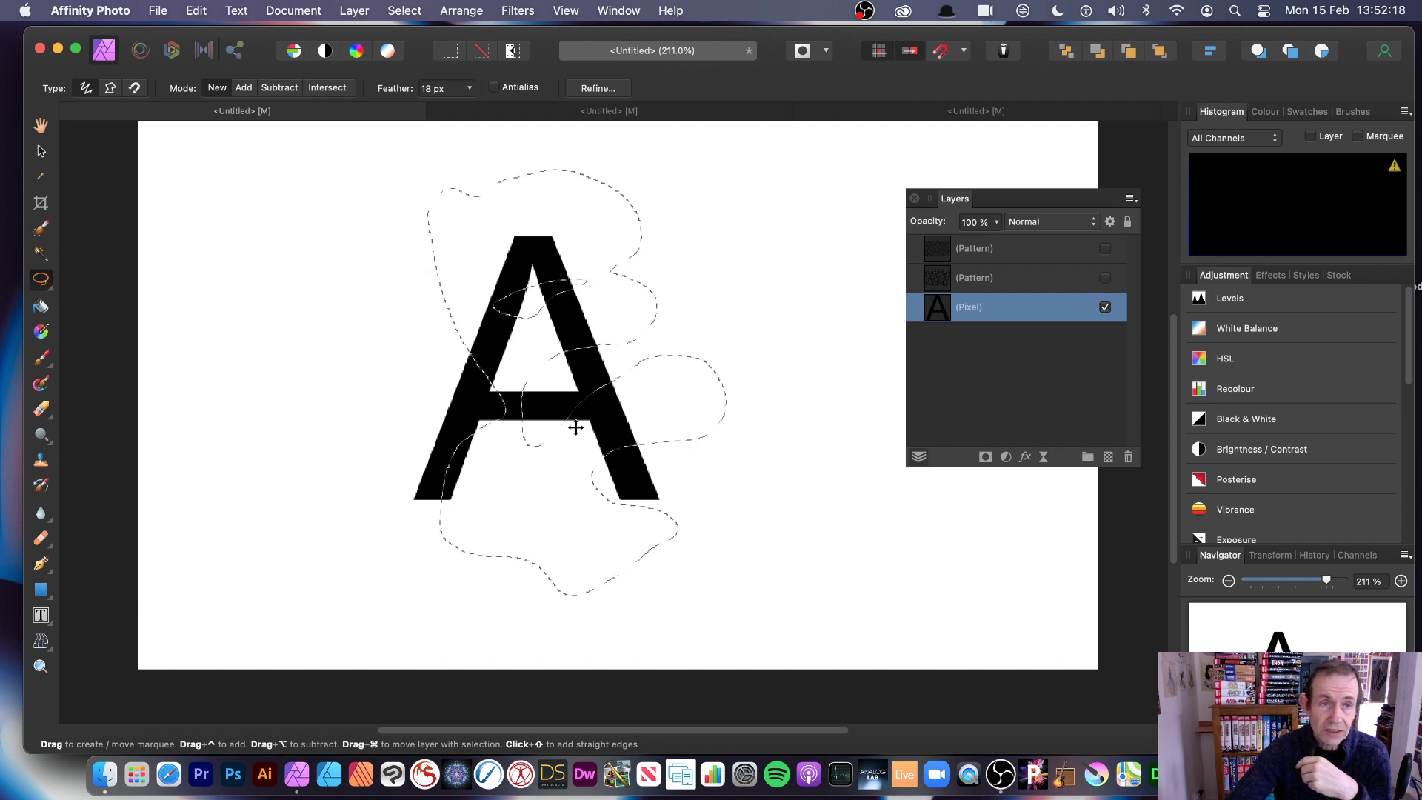
click(354, 10)
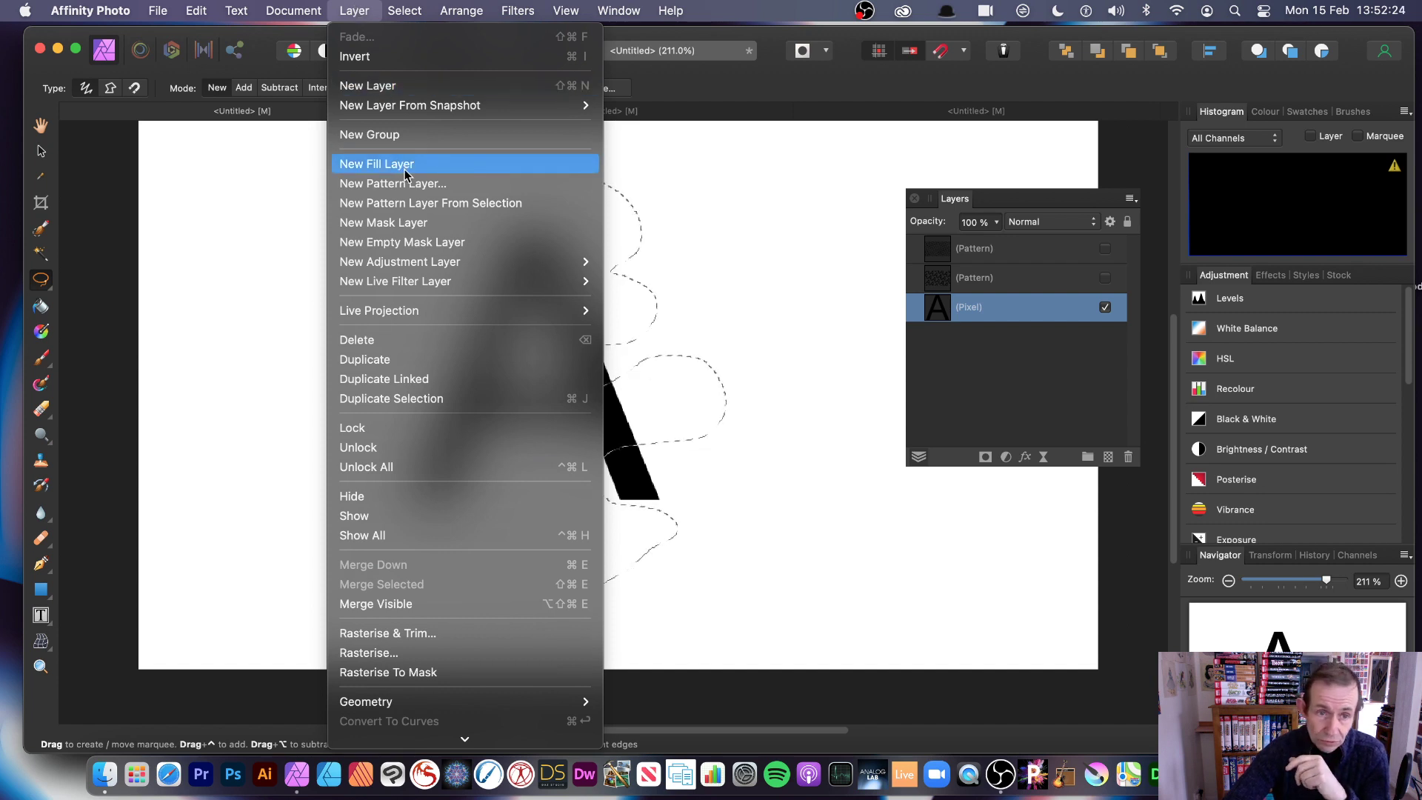
Make a pattern layer from the feathered selection, hide the A, then shrink and skew the tile.
click(424, 208)
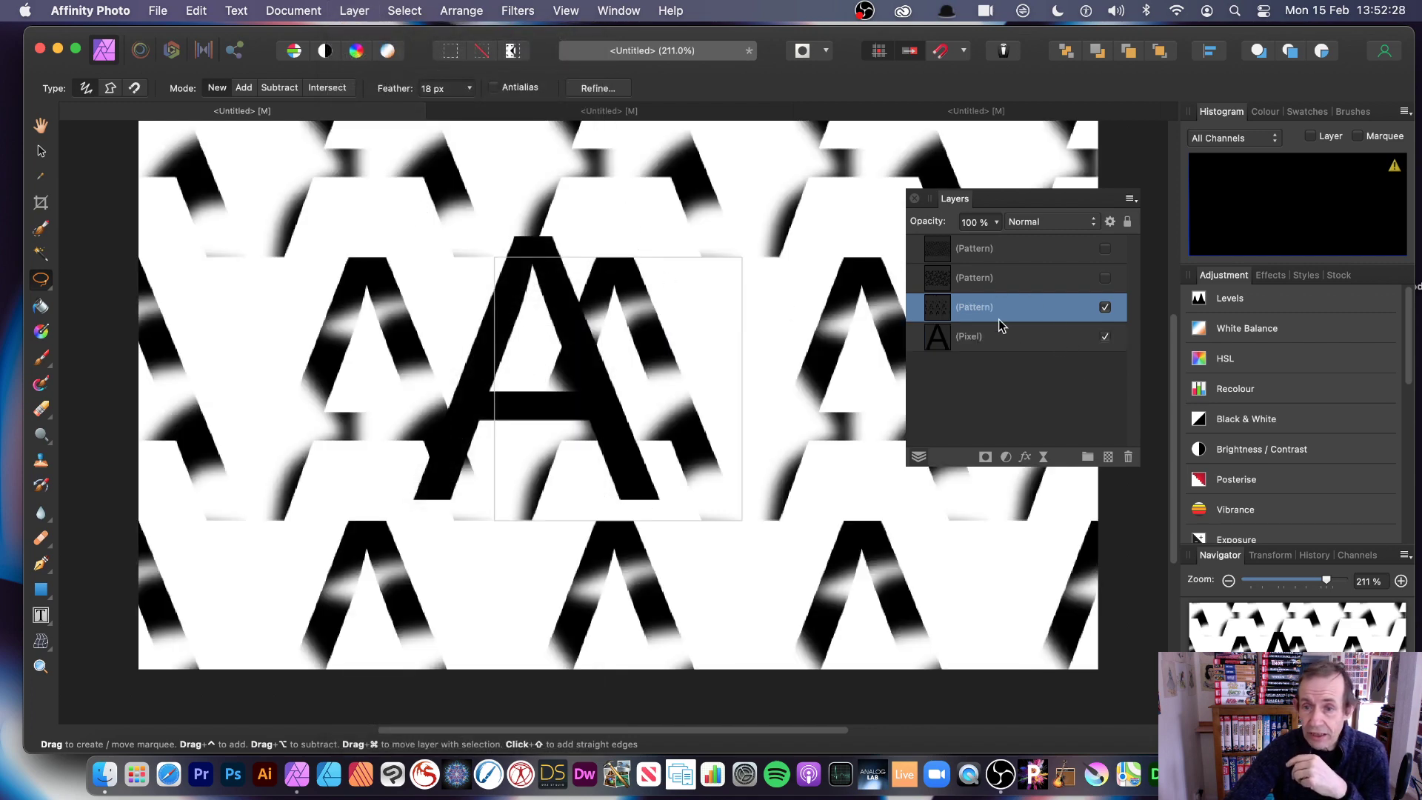
click(1105, 338)
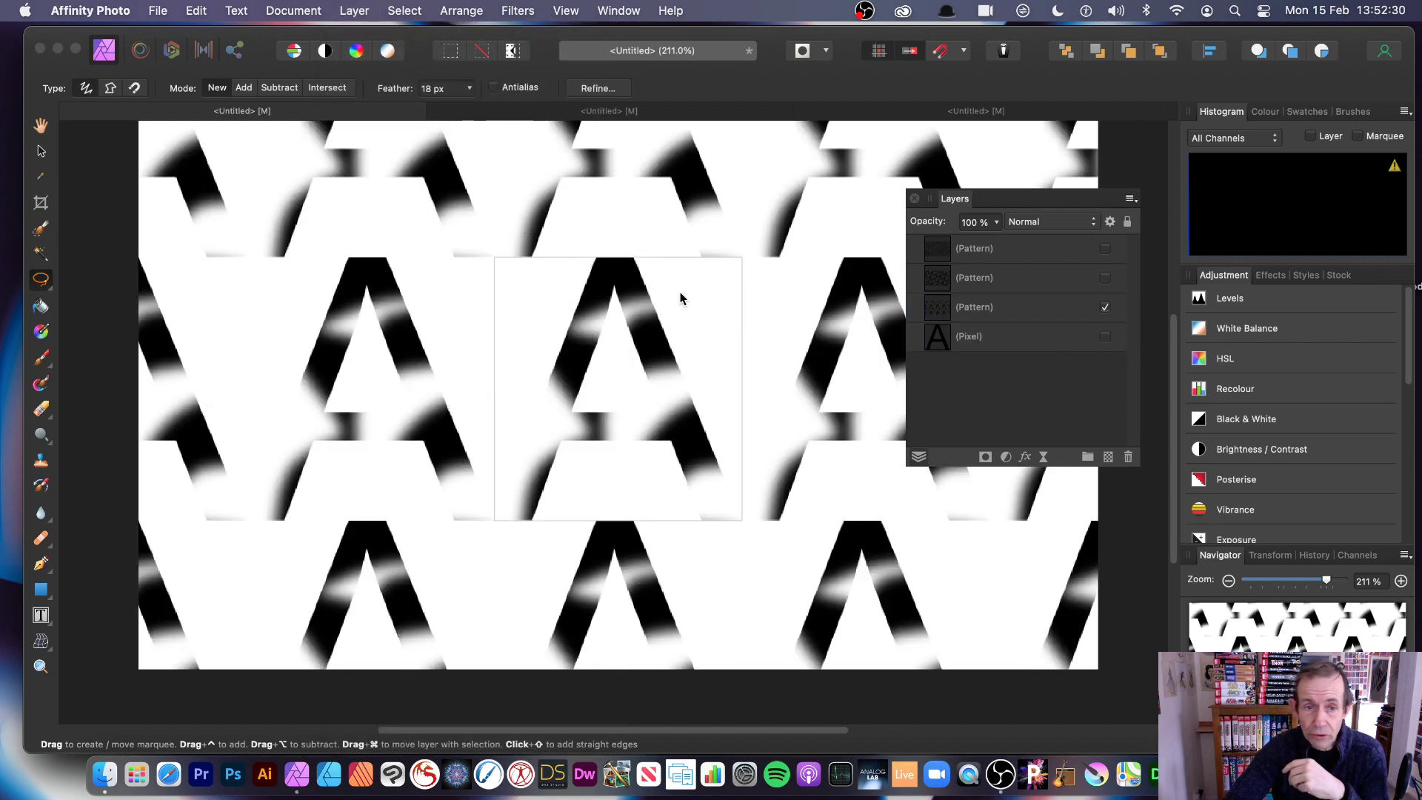
click(41, 151)
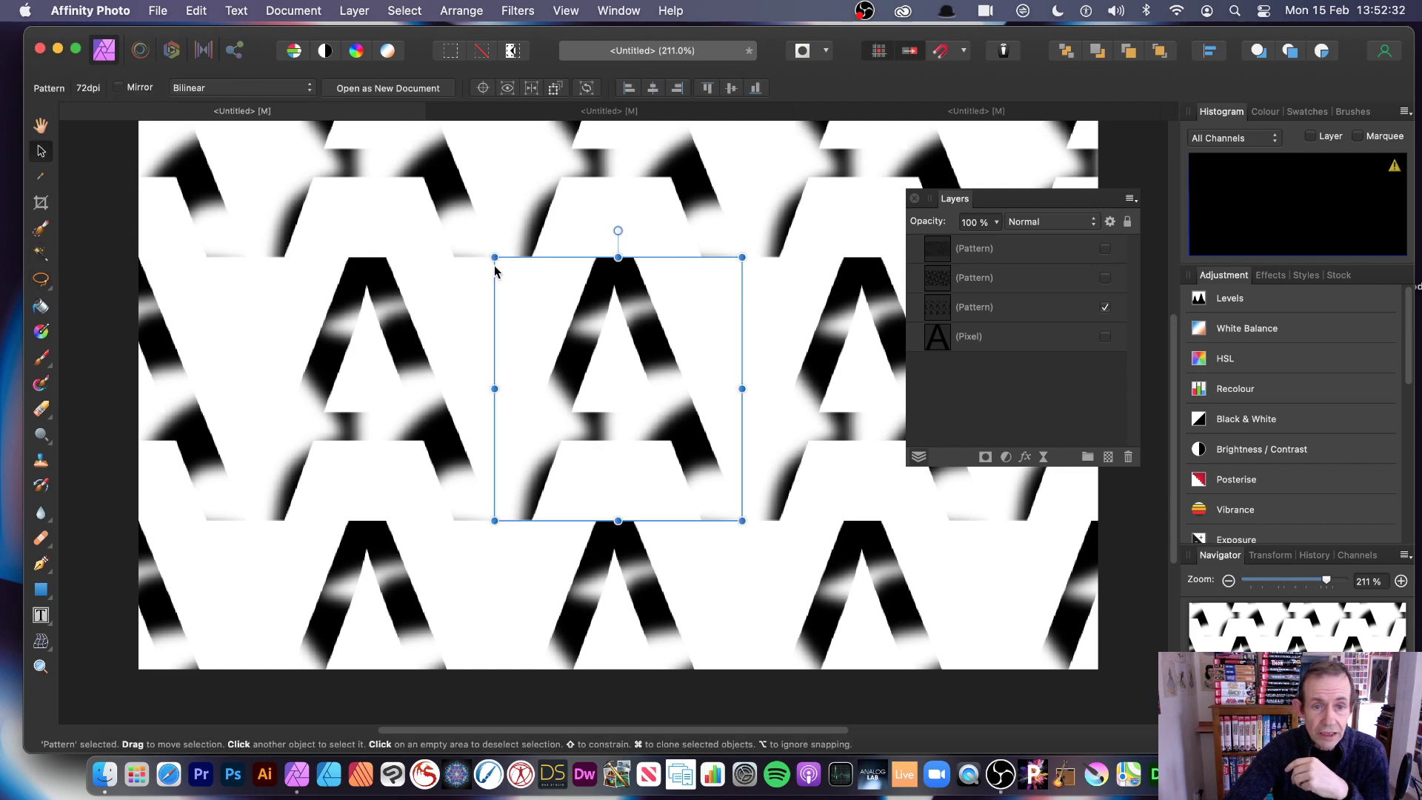
drag(495, 257, 620, 147)
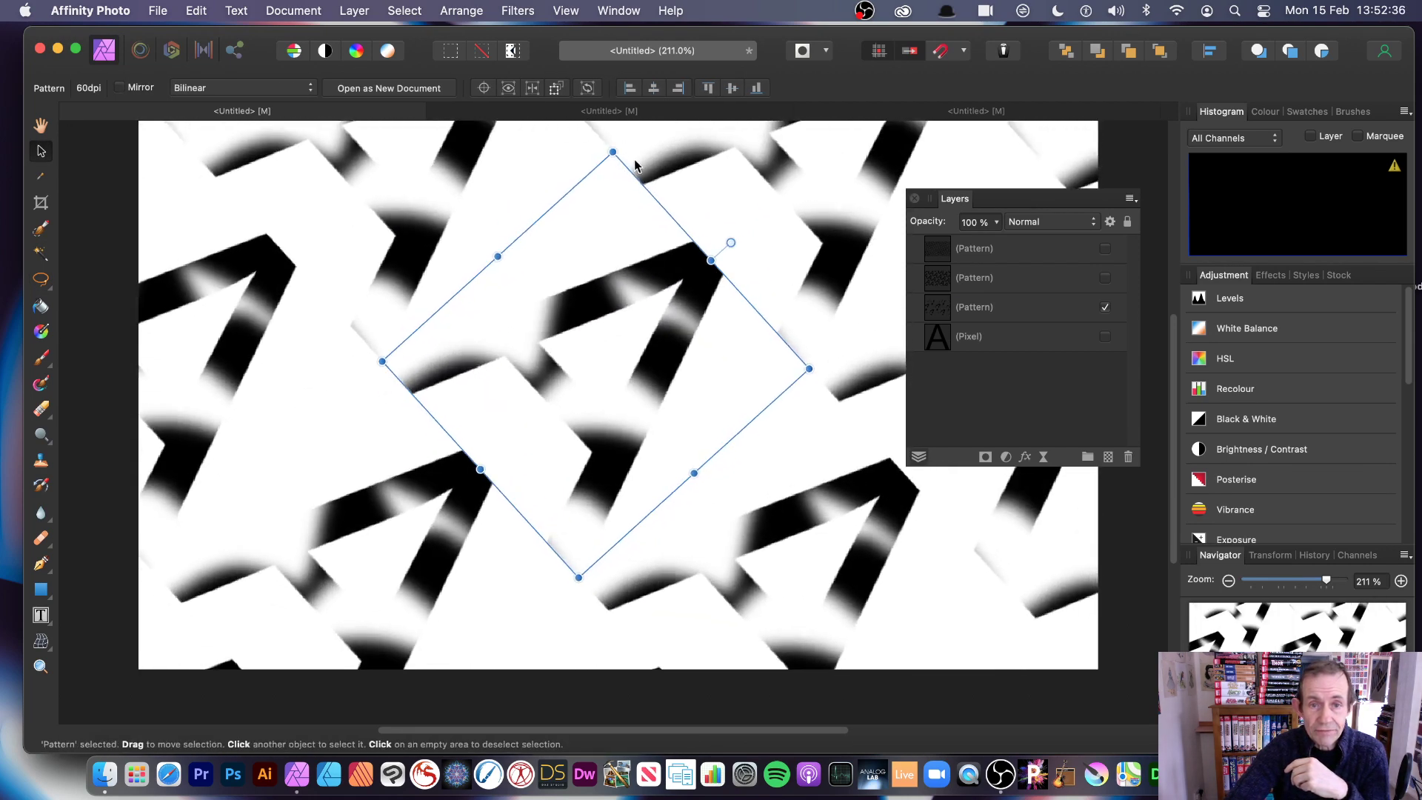
drag(489, 247, 344, 379)
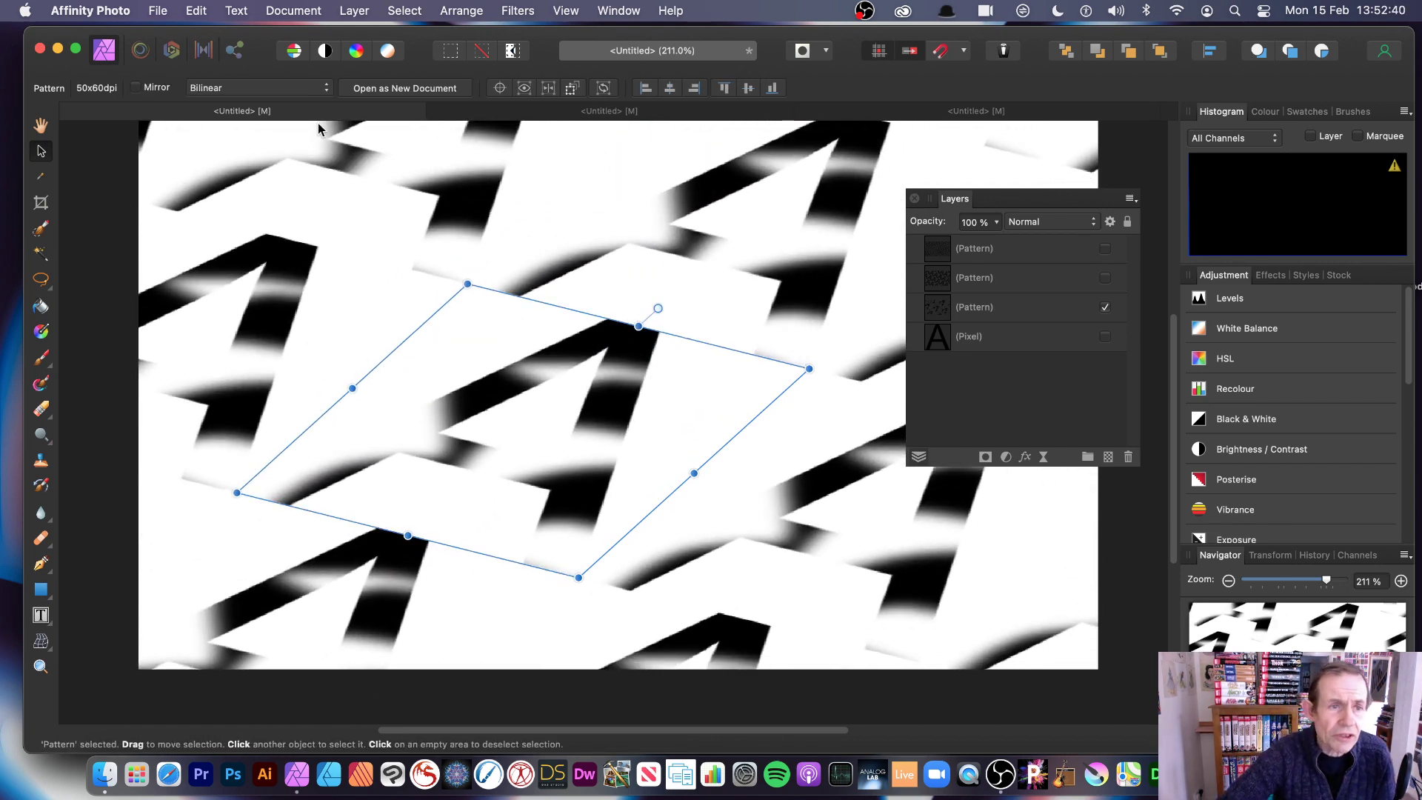
In the second Untitled document, shrink the paragraph text frame and move it up and left.
click(642, 112)
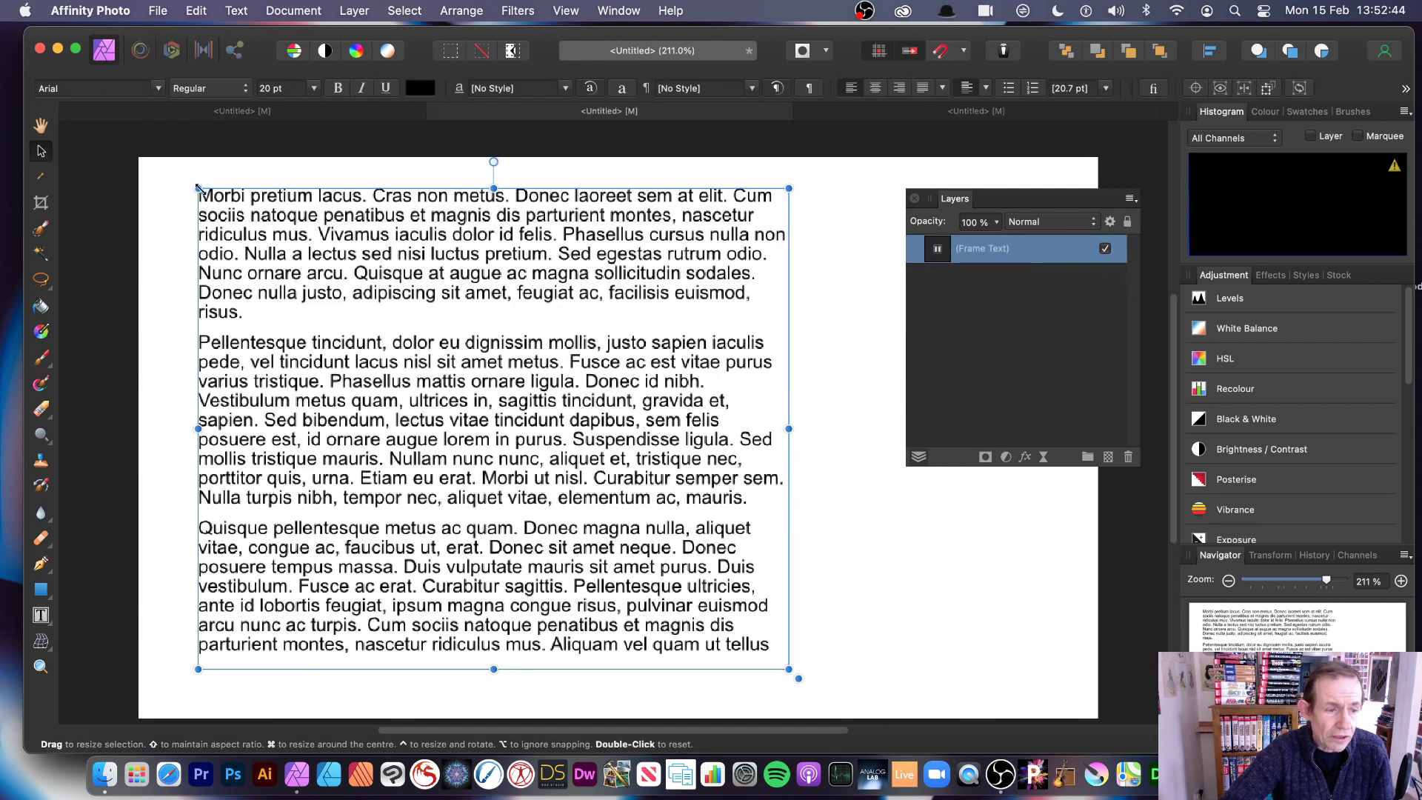
drag(197, 188, 299, 304)
click(41, 615)
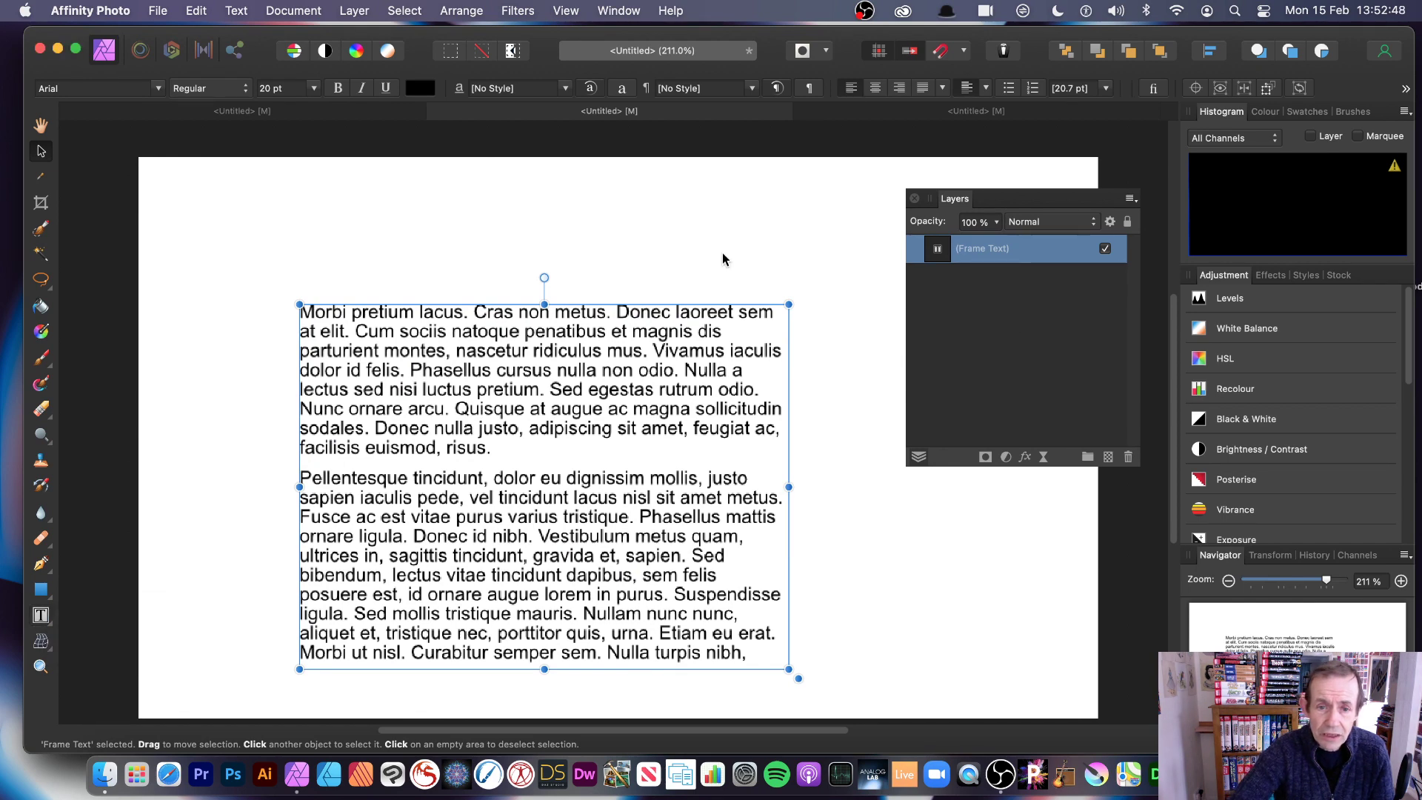
drag(317, 317, 284, 244)
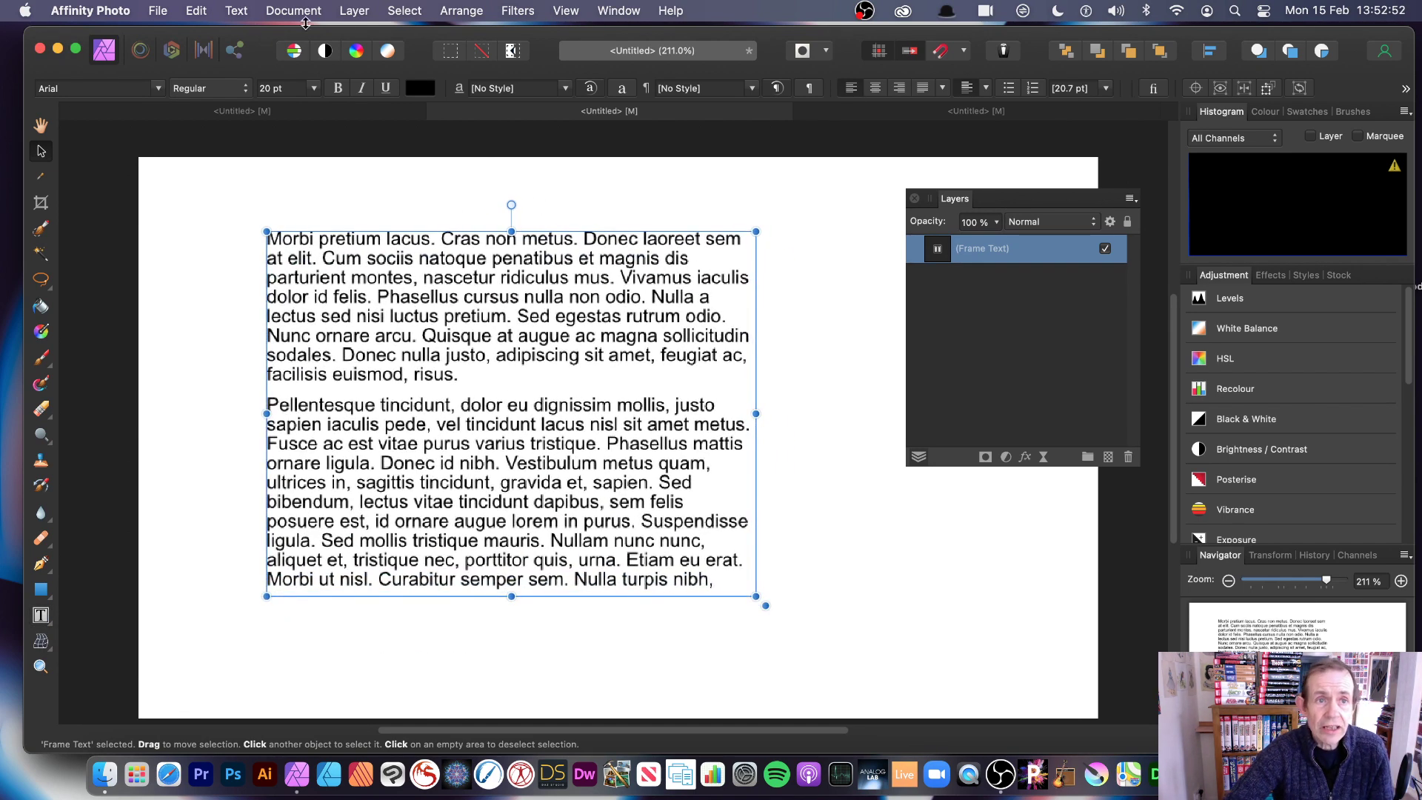
Rasterise the placeholder paragraph text frame into a Pixel layer.
click(354, 10)
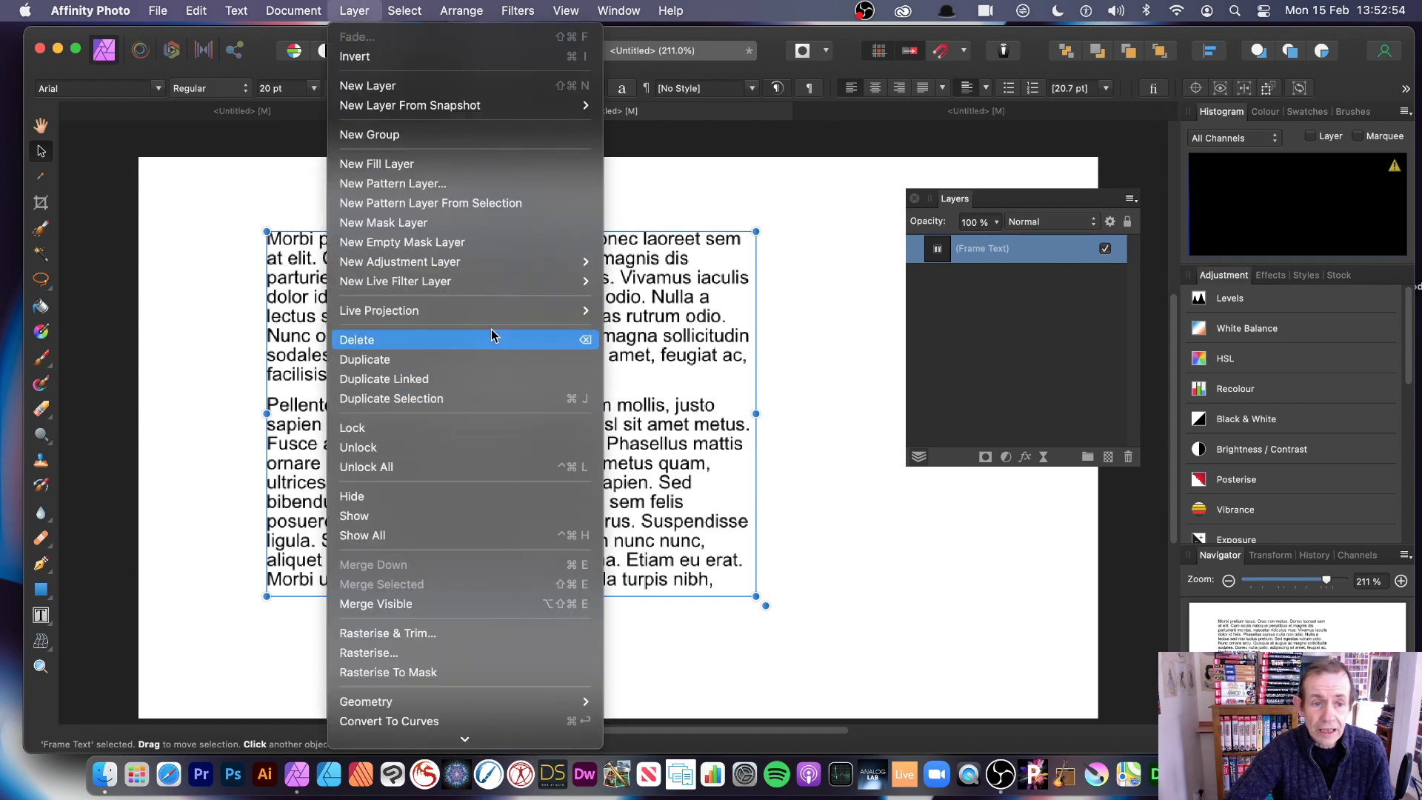
click(491, 206)
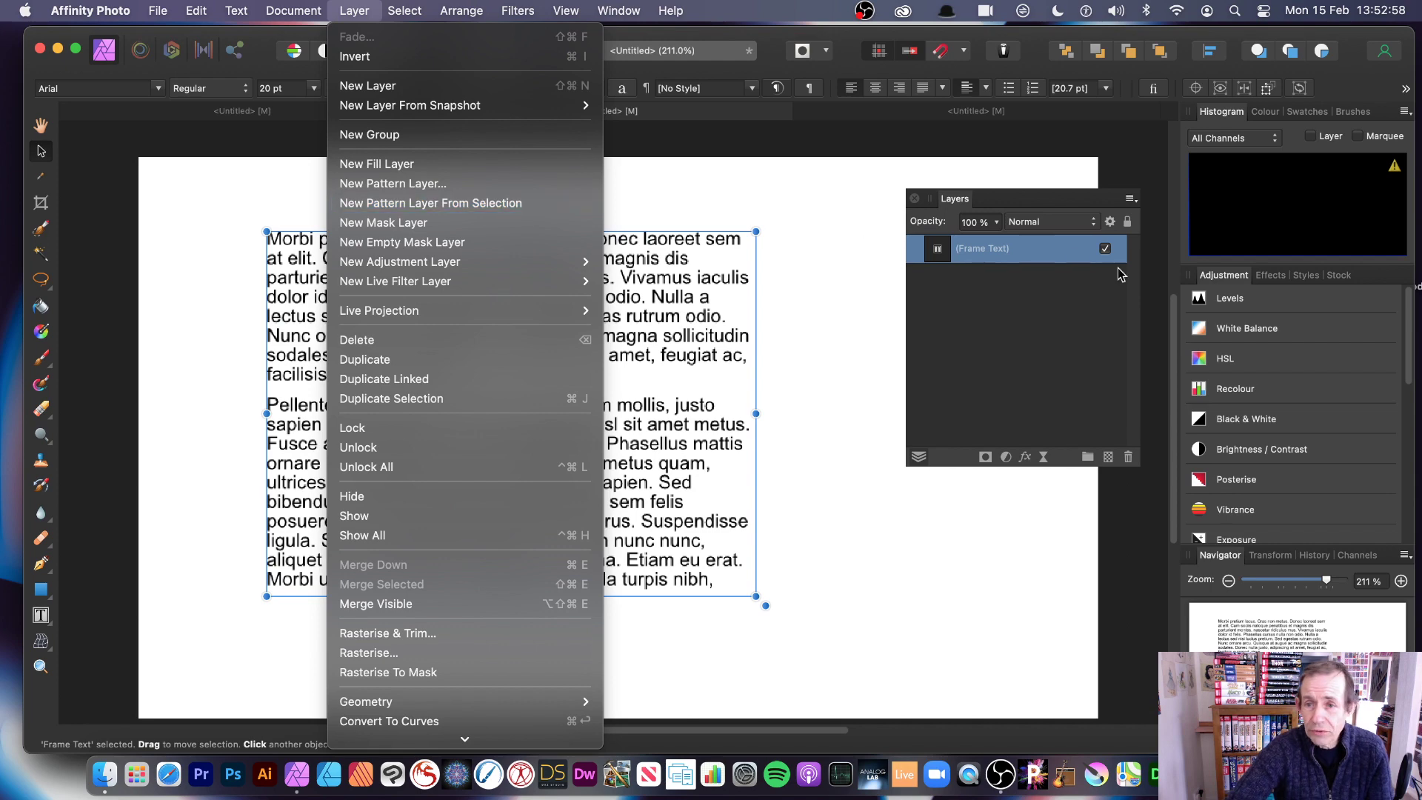
click(357, 11)
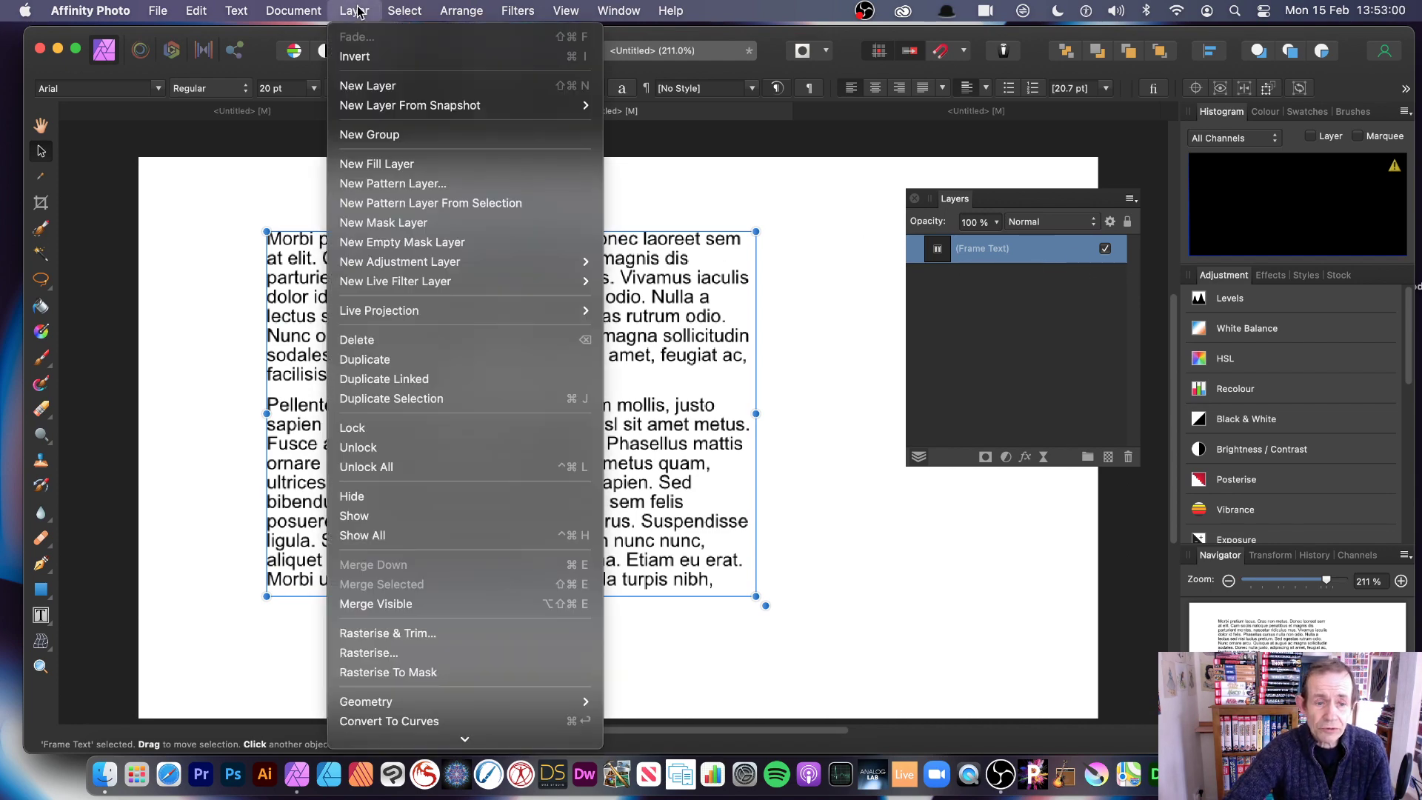
click(385, 654)
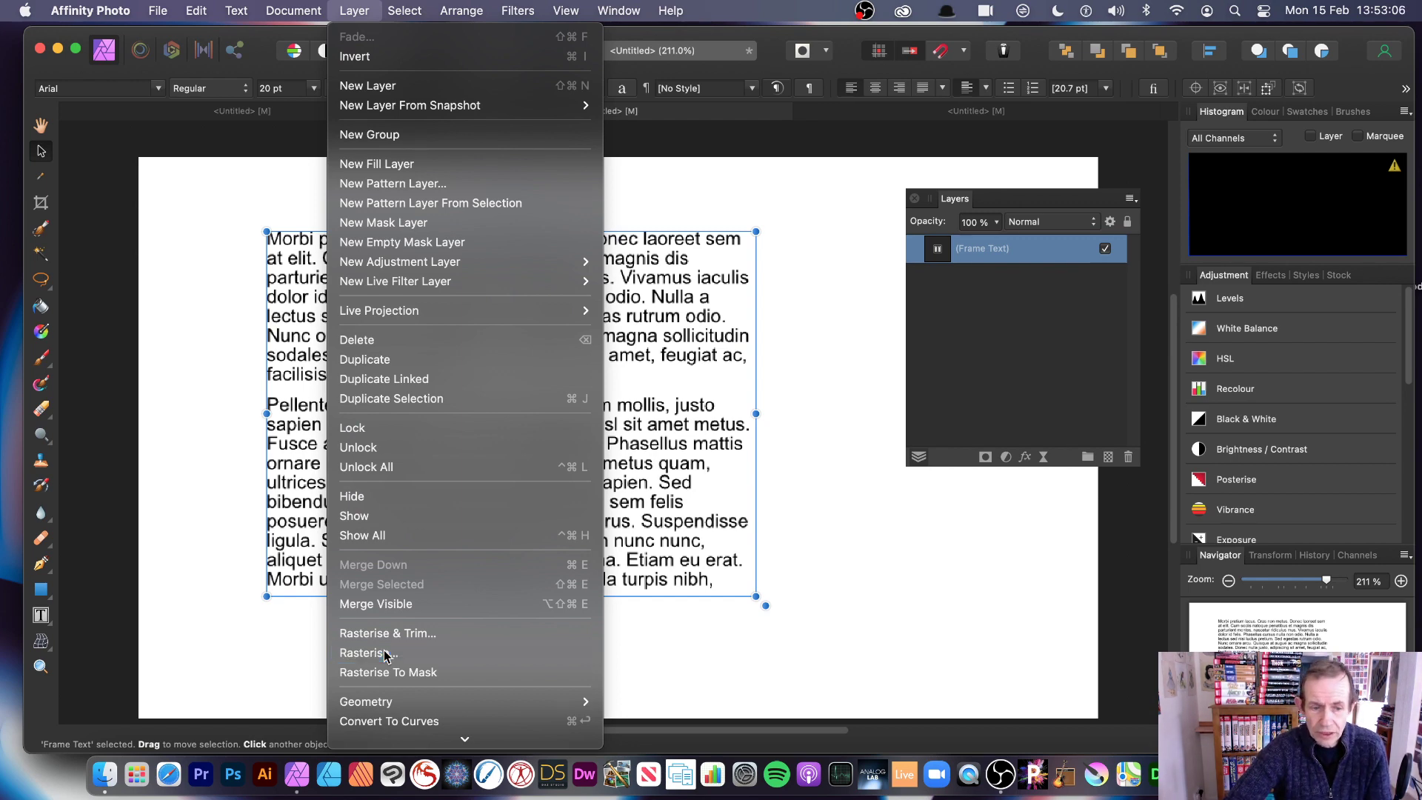
click(356, 10)
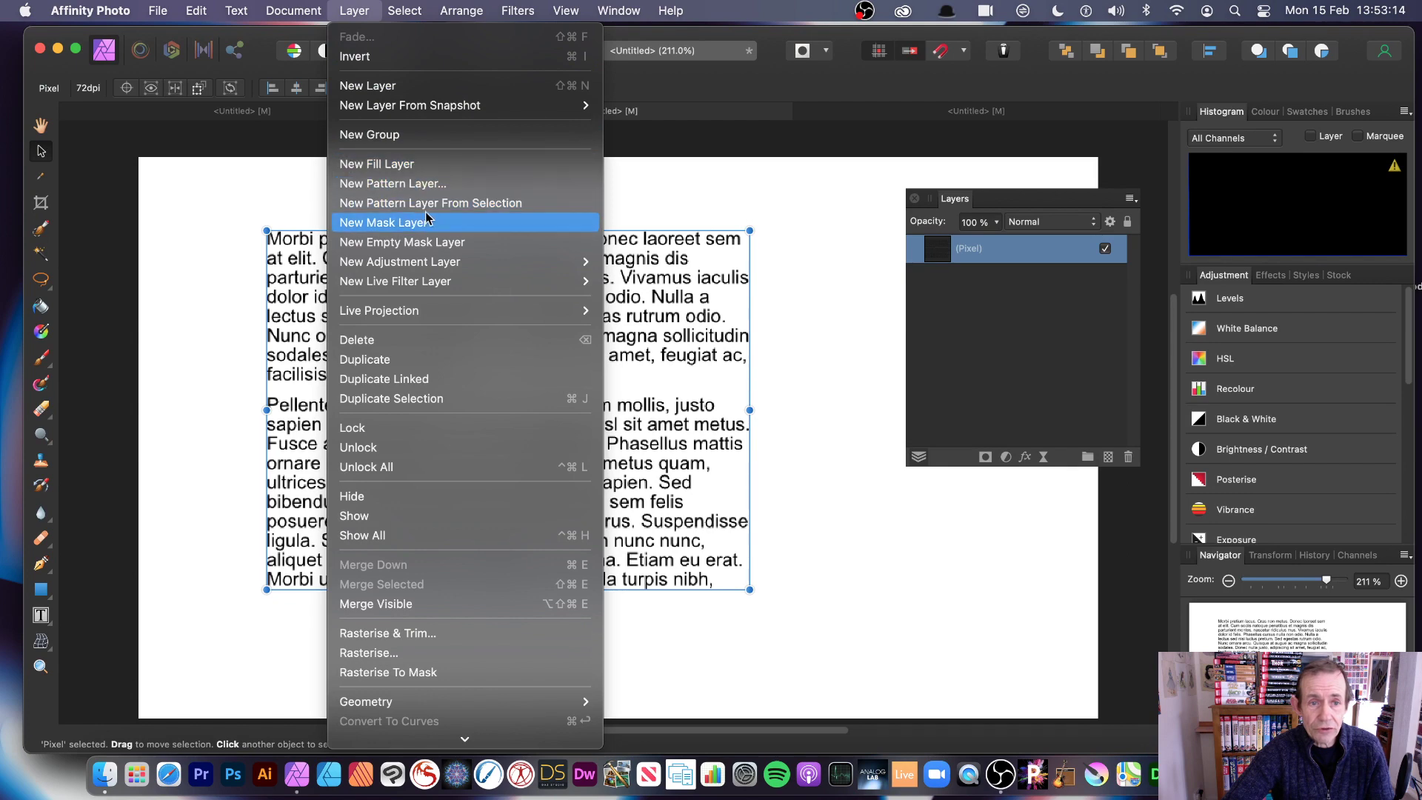
Tile the rasterised paragraphs as a pattern layer, hide the Pixel layer, then shrink, rotate and skew it.
click(447, 204)
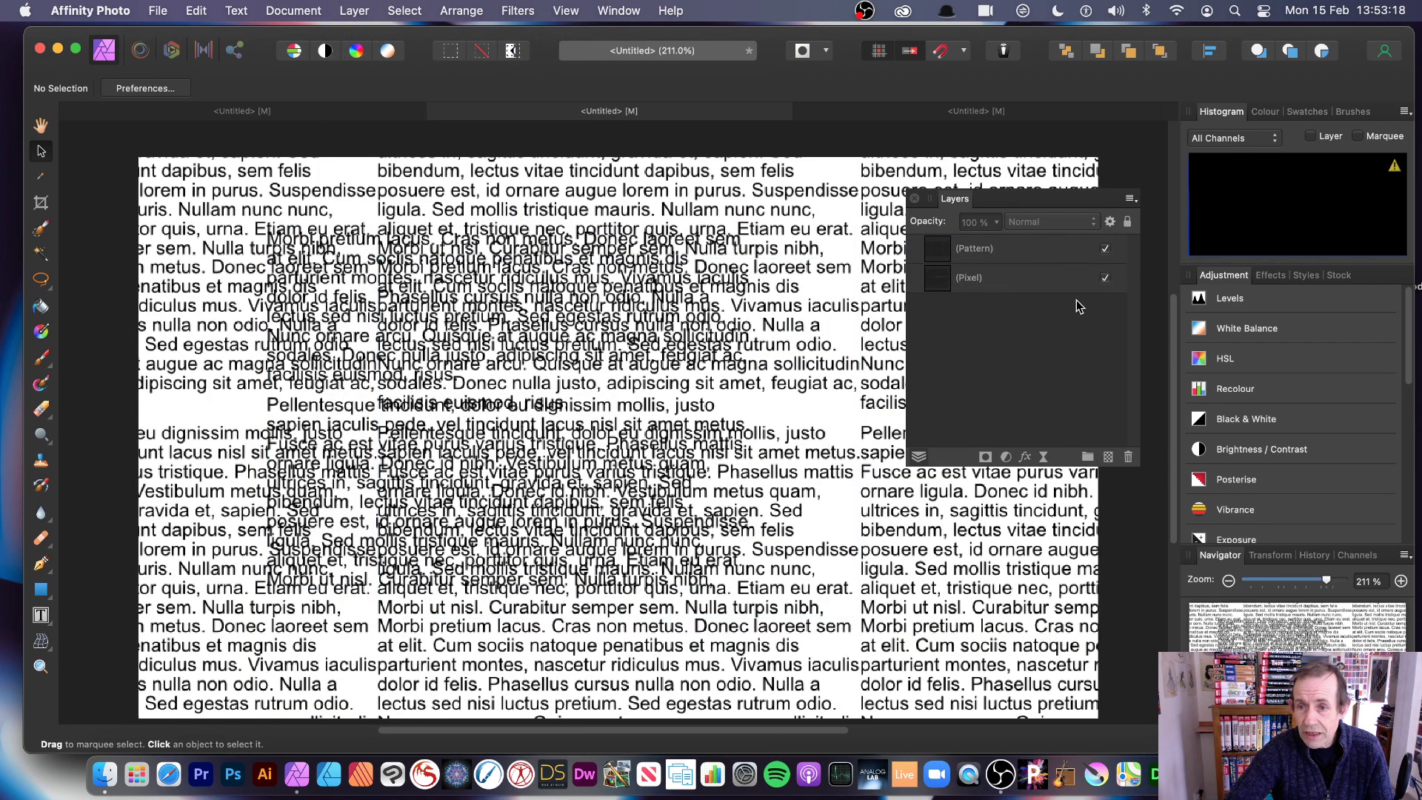
click(1105, 278)
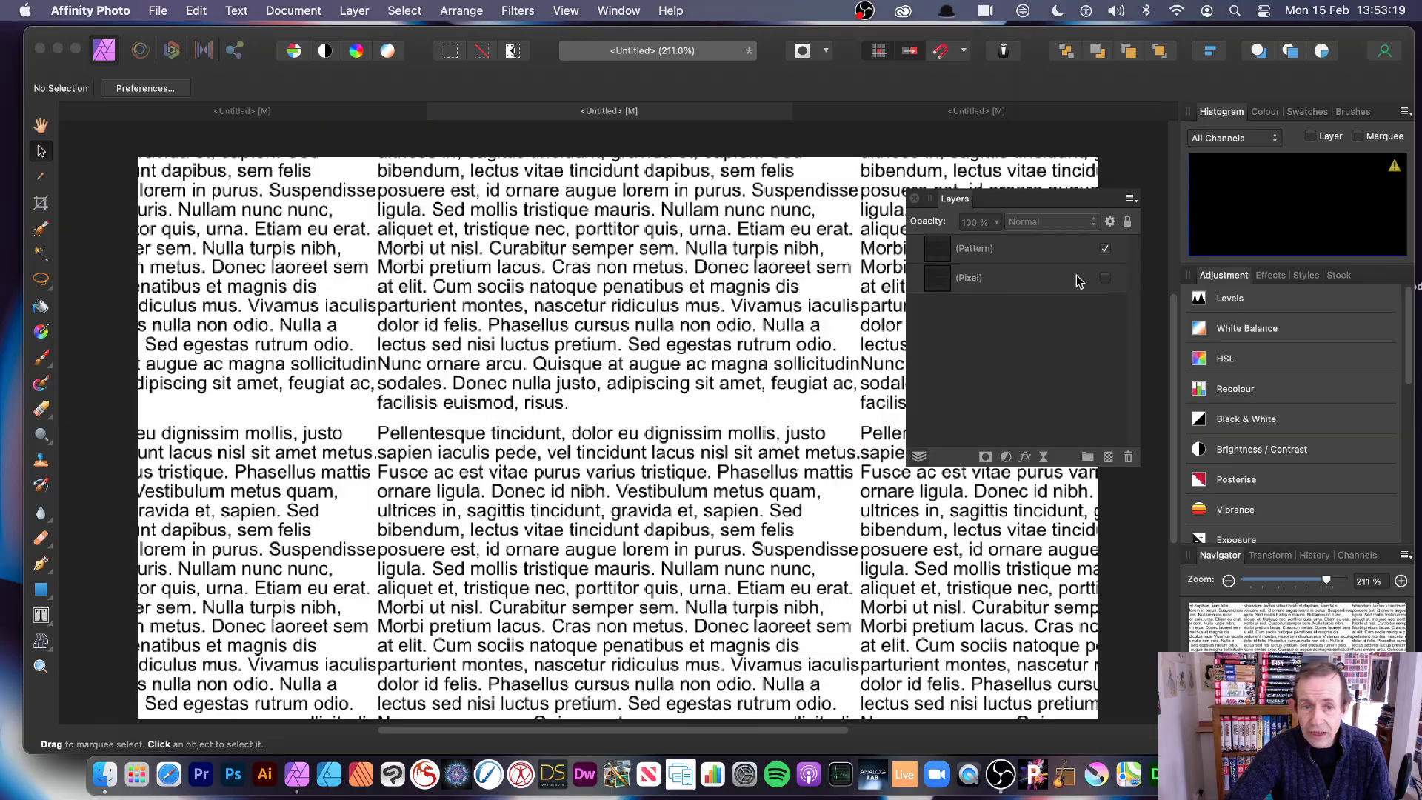
click(1039, 252)
drag(859, 257, 735, 362)
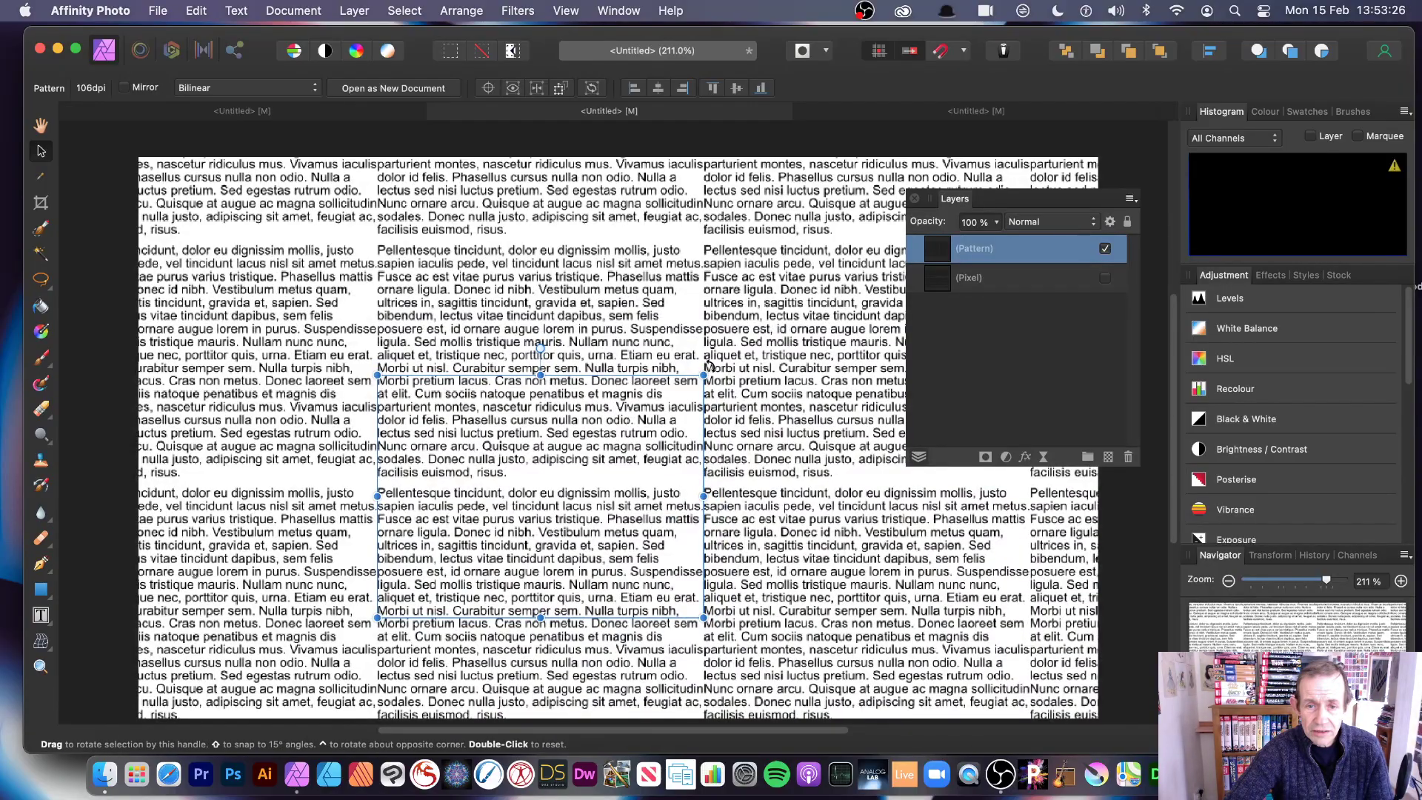
drag(715, 370, 815, 497)
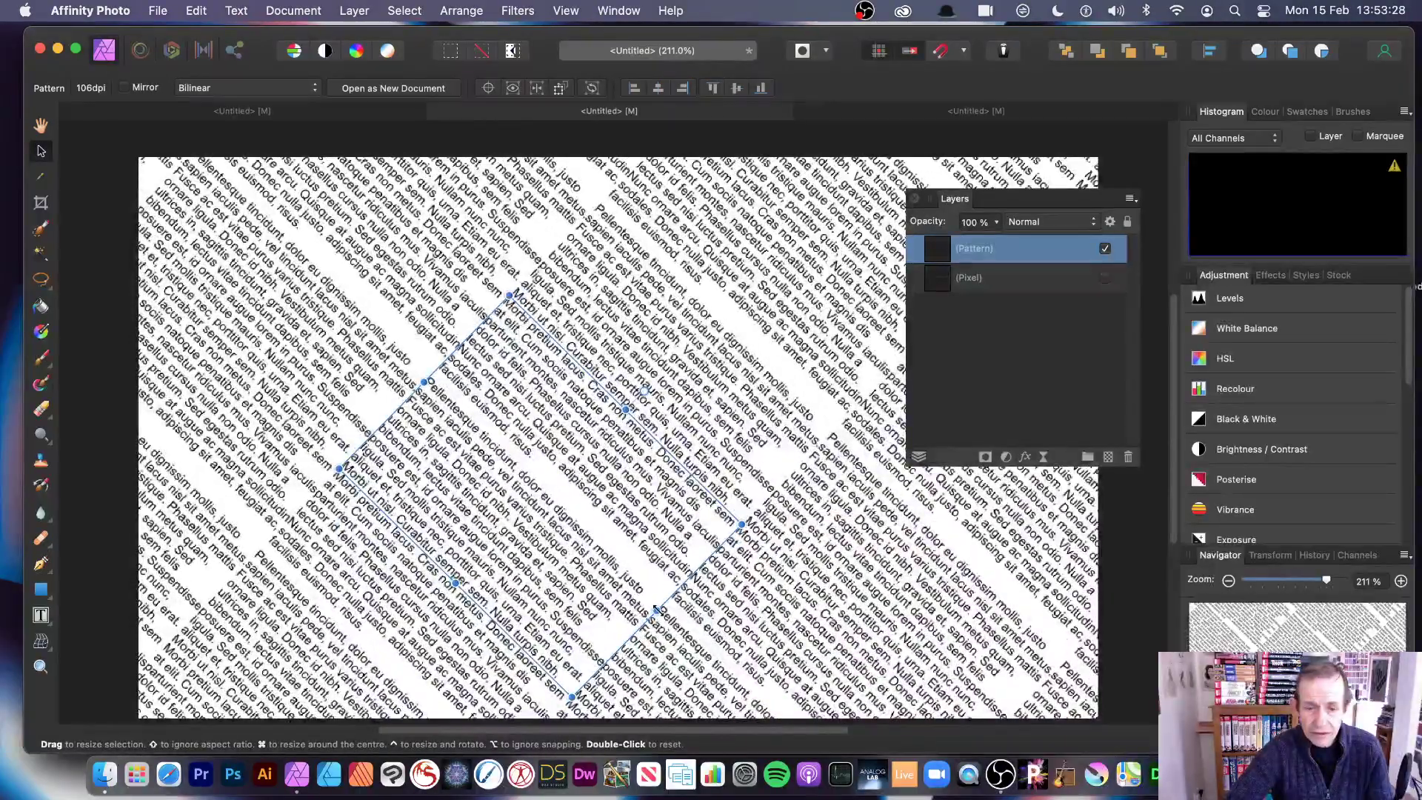
drag(661, 613, 848, 421)
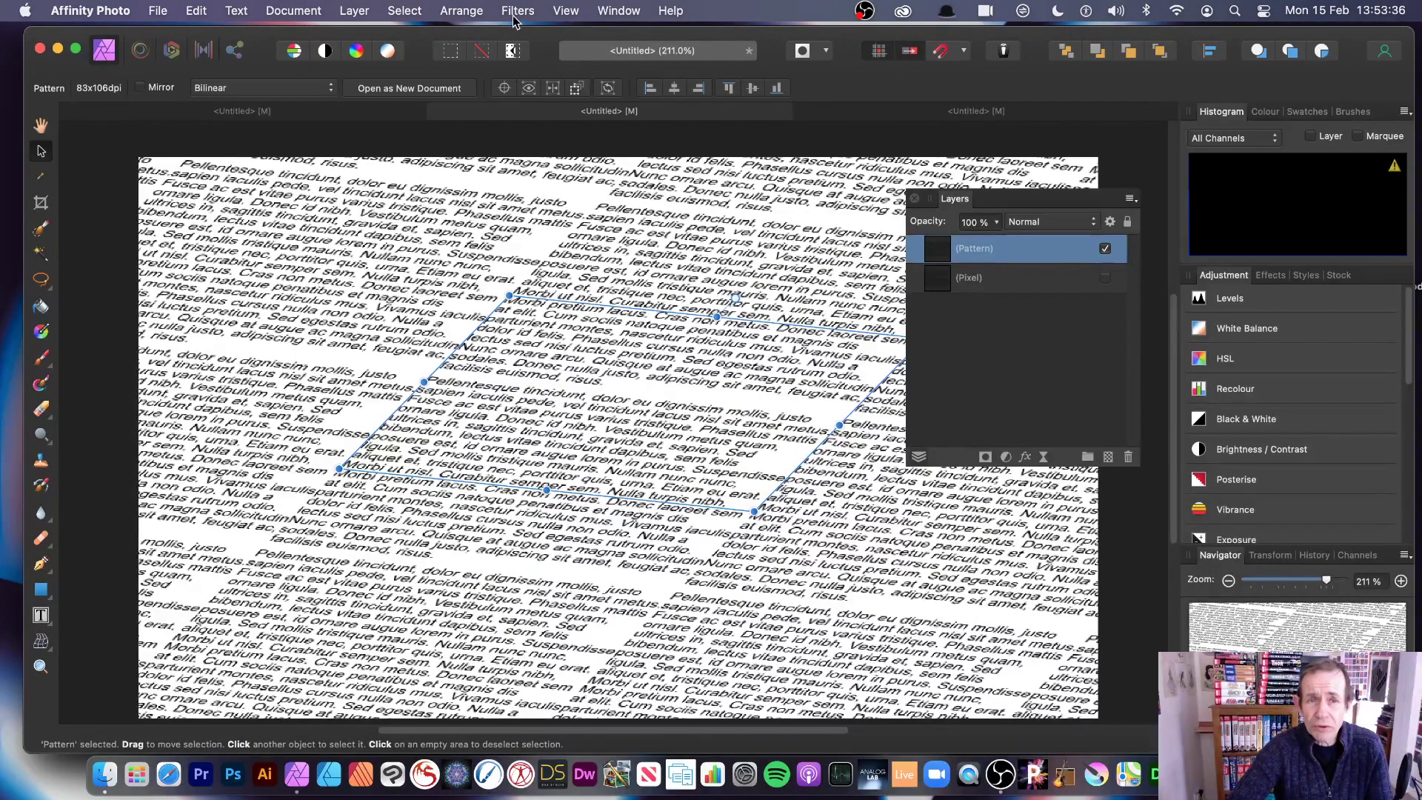
Add a Live Twirl filter to the text pattern with increased Angle and Radius.
click(355, 10)
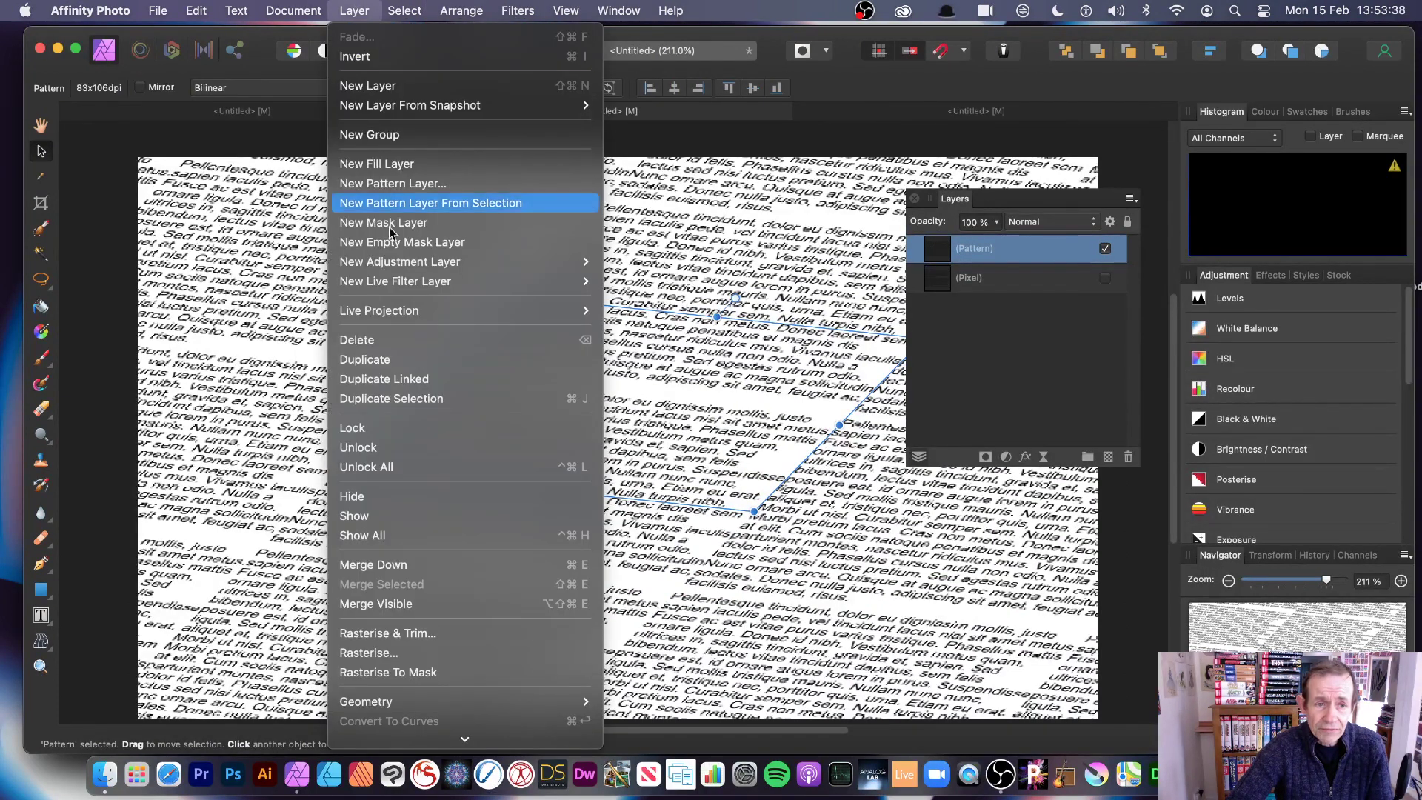
mouse_move(441, 280)
mouse_move(667, 324)
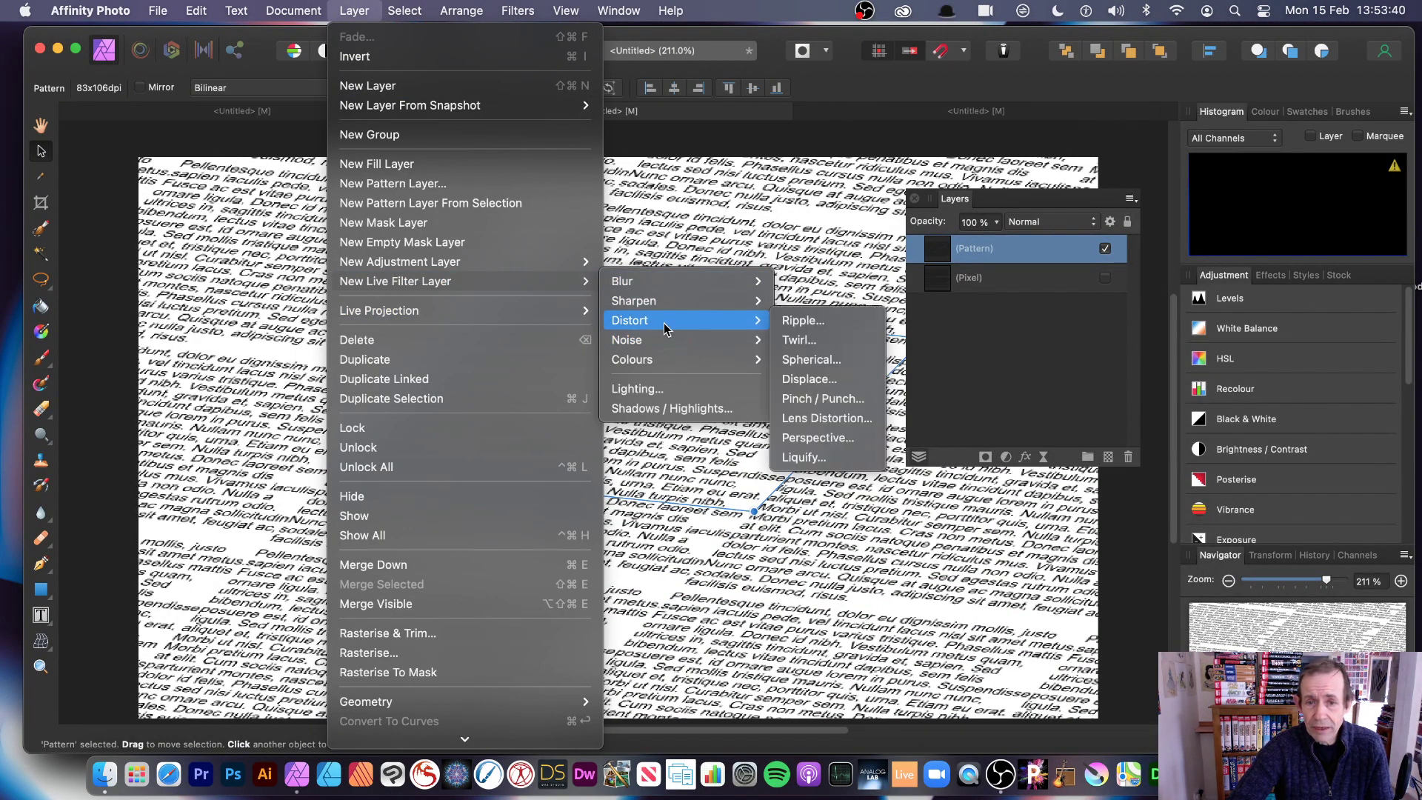
click(812, 341)
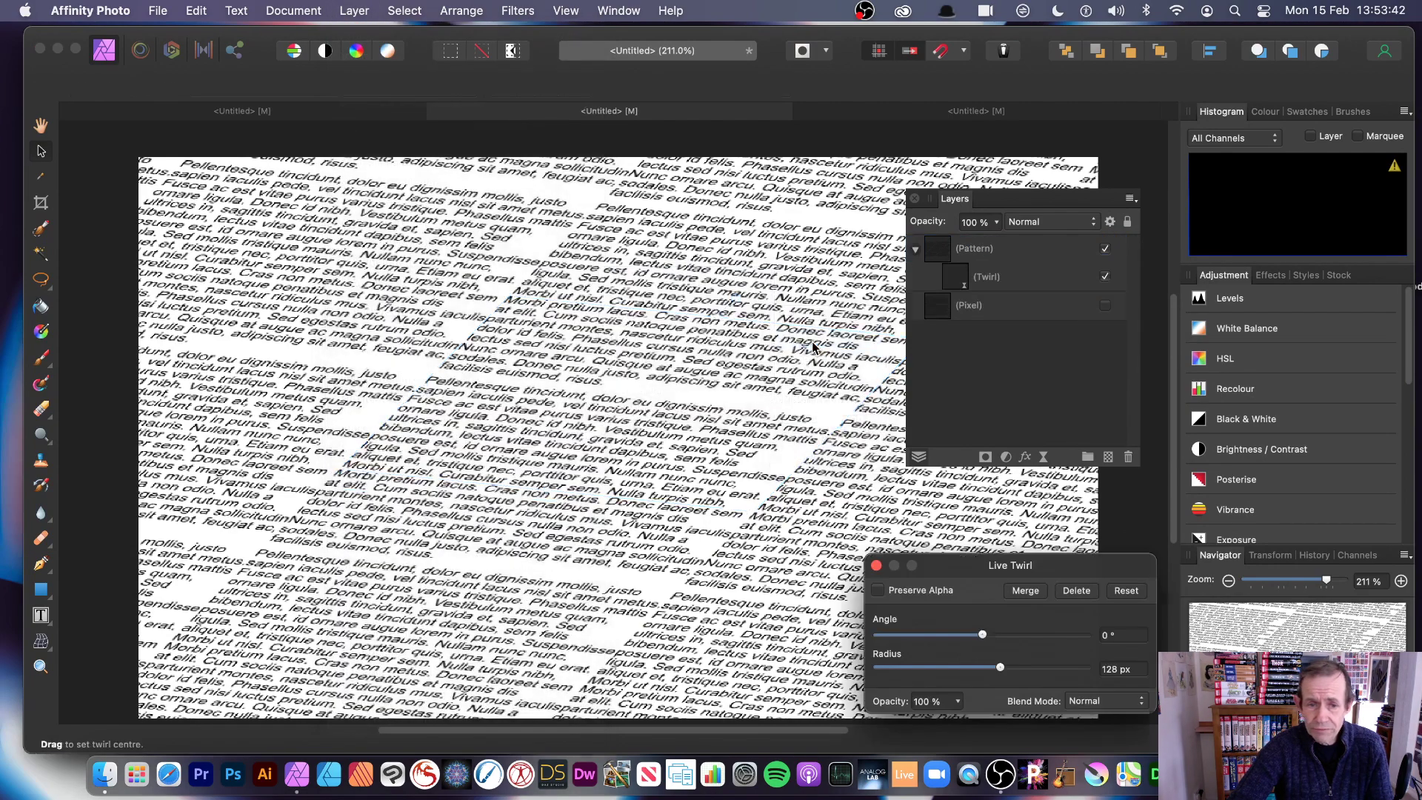
drag(1033, 564, 605, 332)
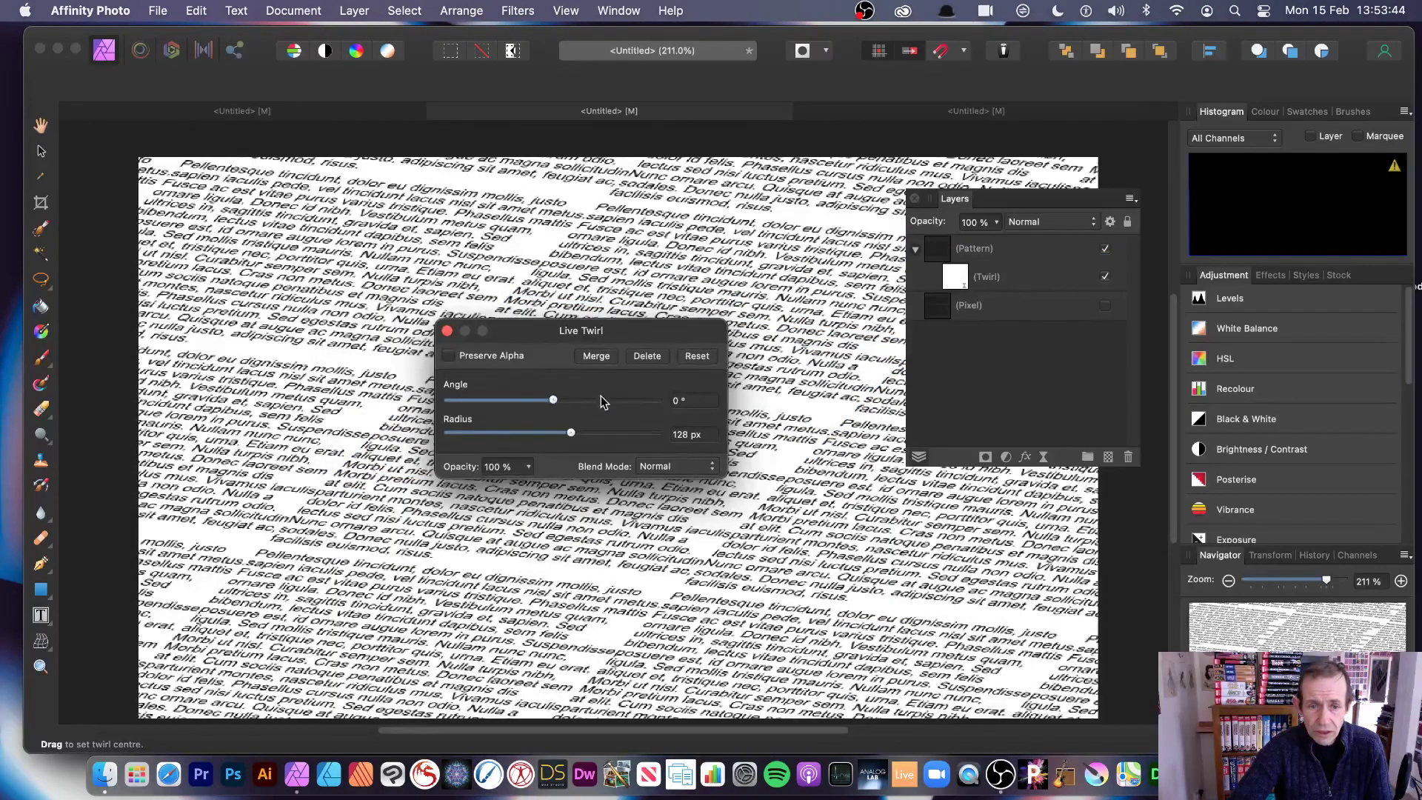
mouse_move(602, 402)
mouse_down()
mouse_move(624, 400)
mouse_move(624, 434)
mouse_move(614, 401)
mouse_up()
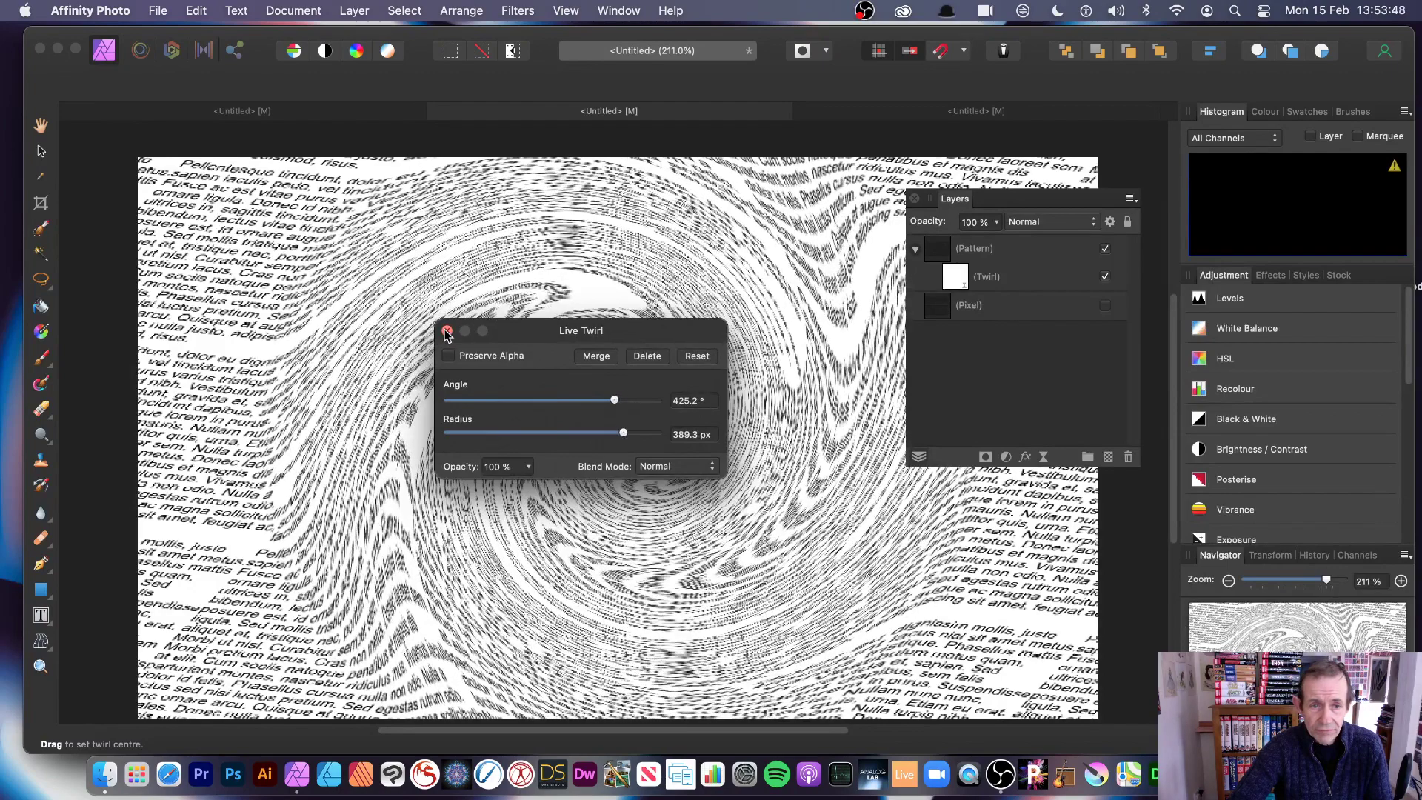
click(447, 332)
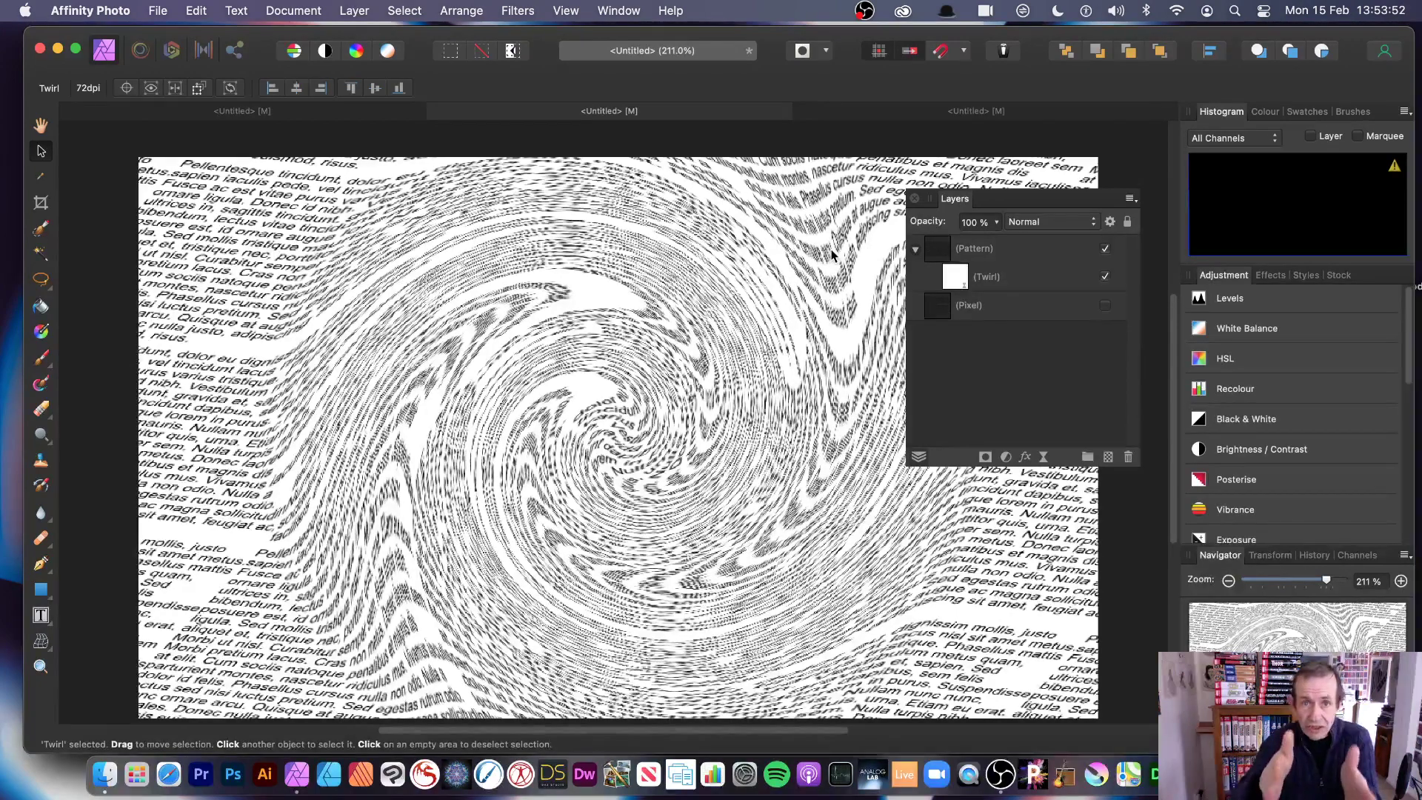
Rescale the text pattern tiles and rotate them by about -25 degrees.
click(976, 249)
drag(513, 291, 537, 211)
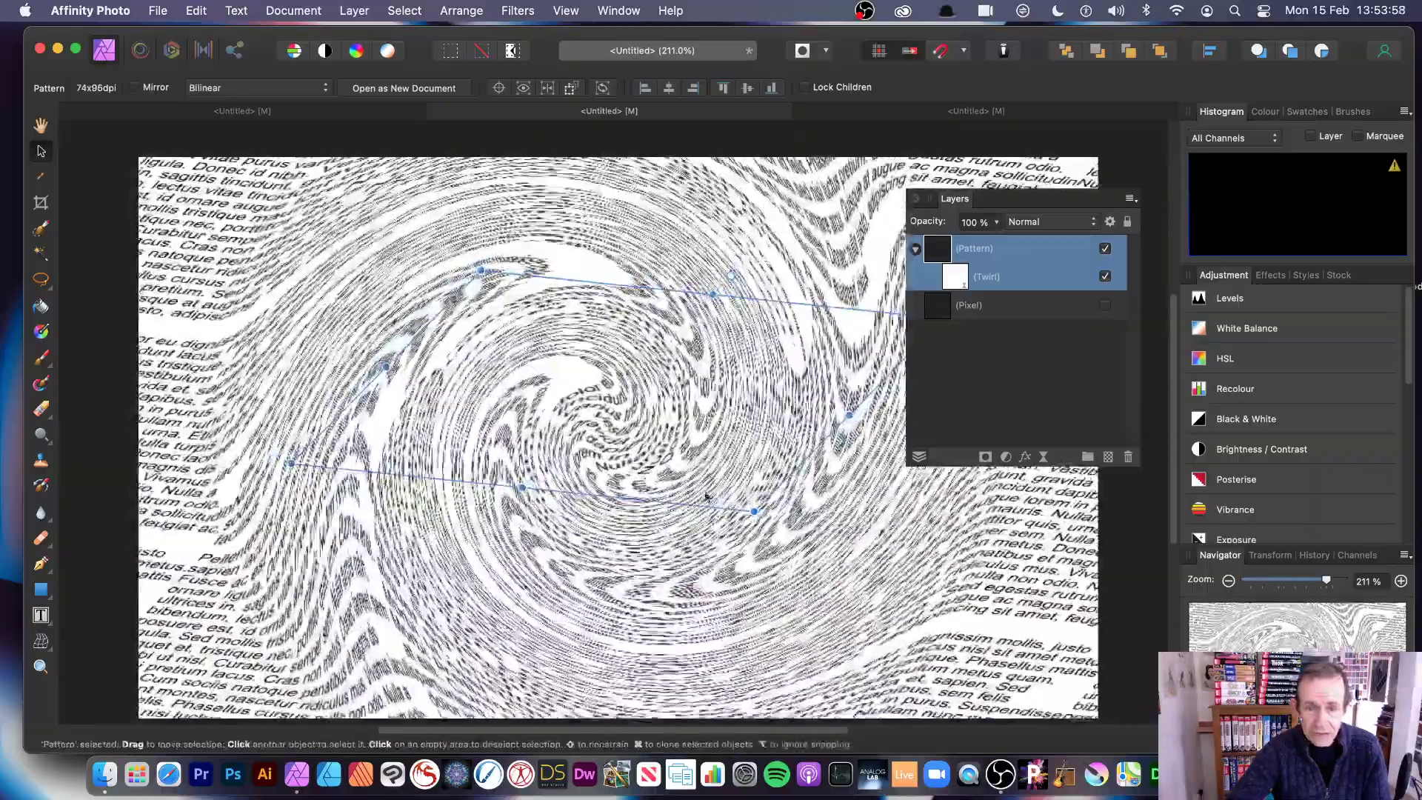
drag(754, 511, 651, 456)
click(716, 210)
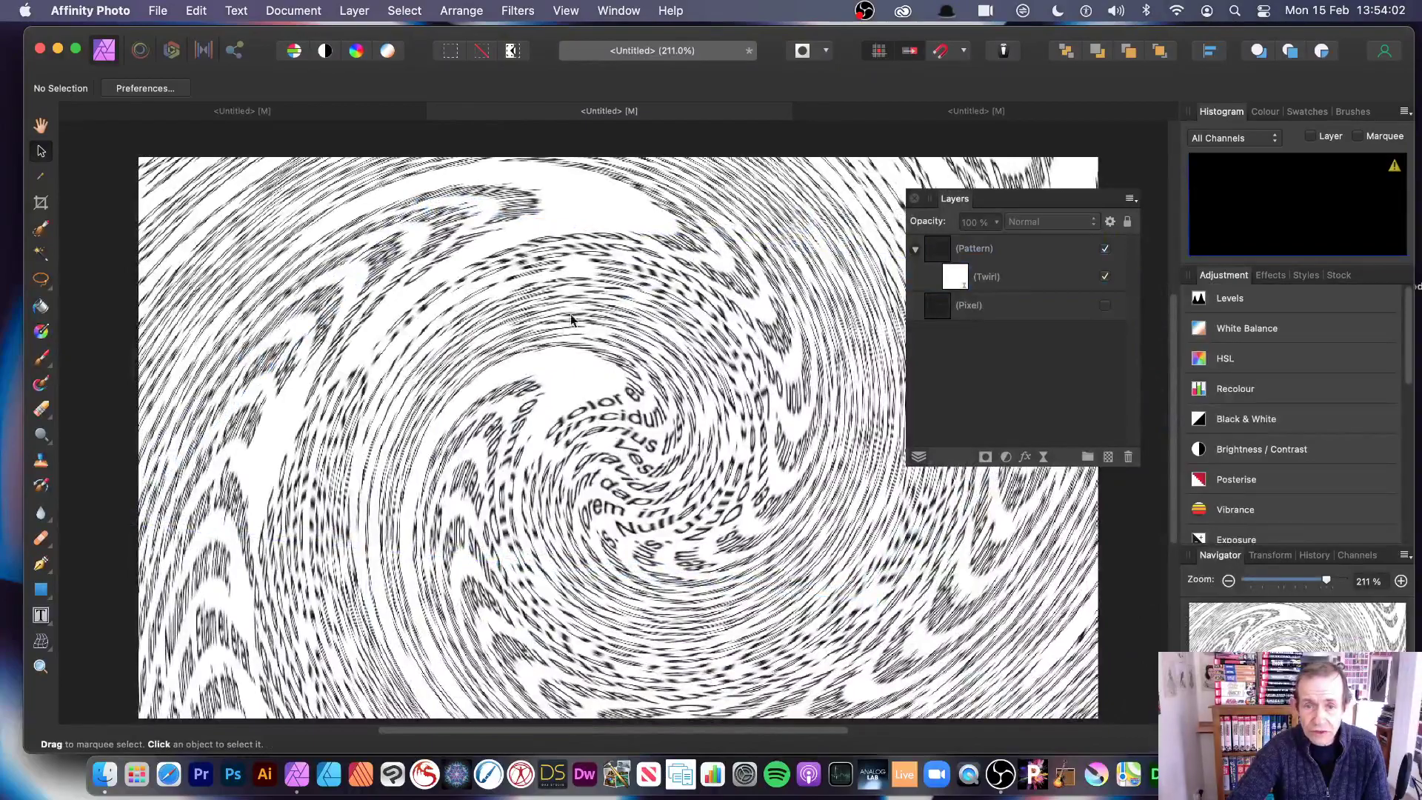
click(992, 255)
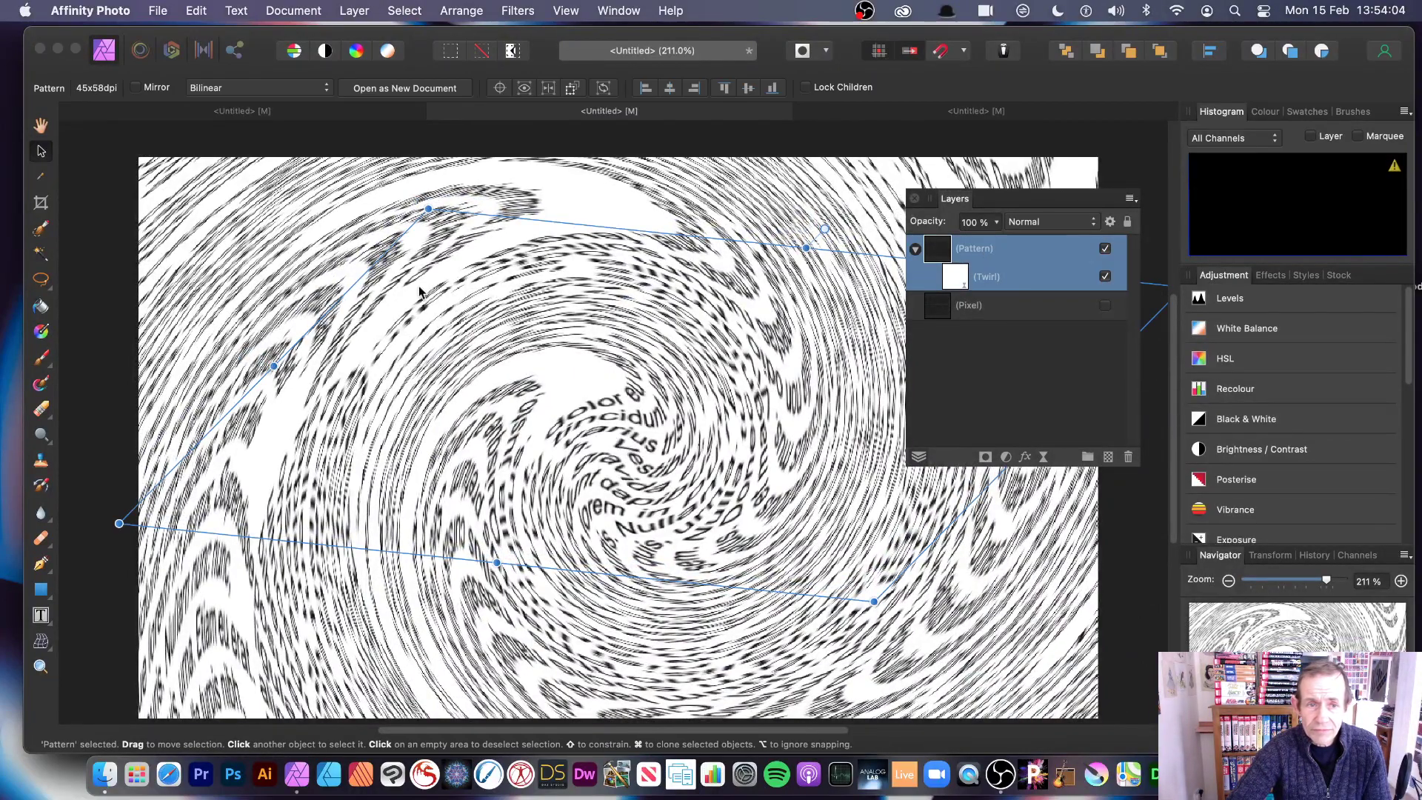
drag(429, 211, 474, 474)
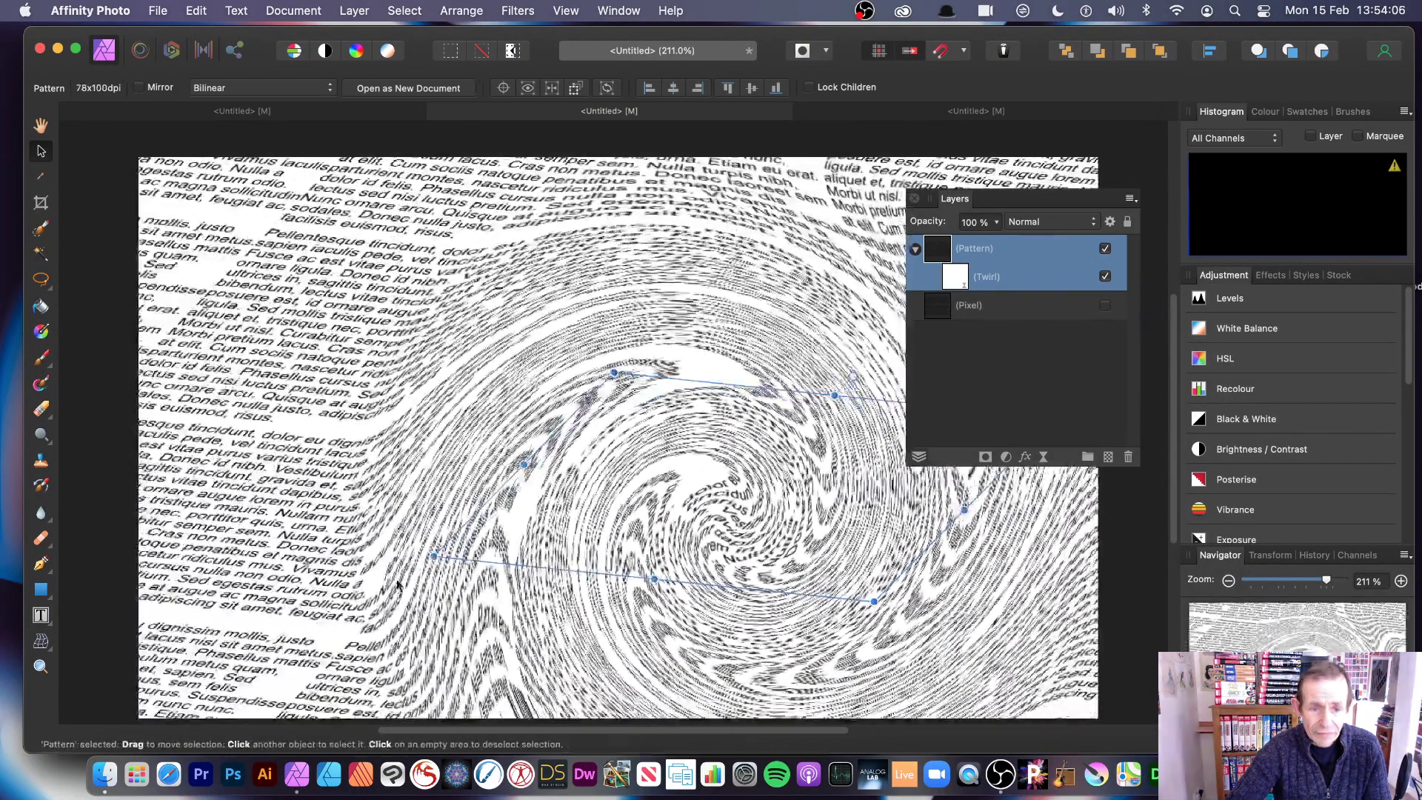
drag(418, 559, 557, 224)
Lower the Live Twirl angle to about 193° and close the twirl settings.
double_click(958, 276)
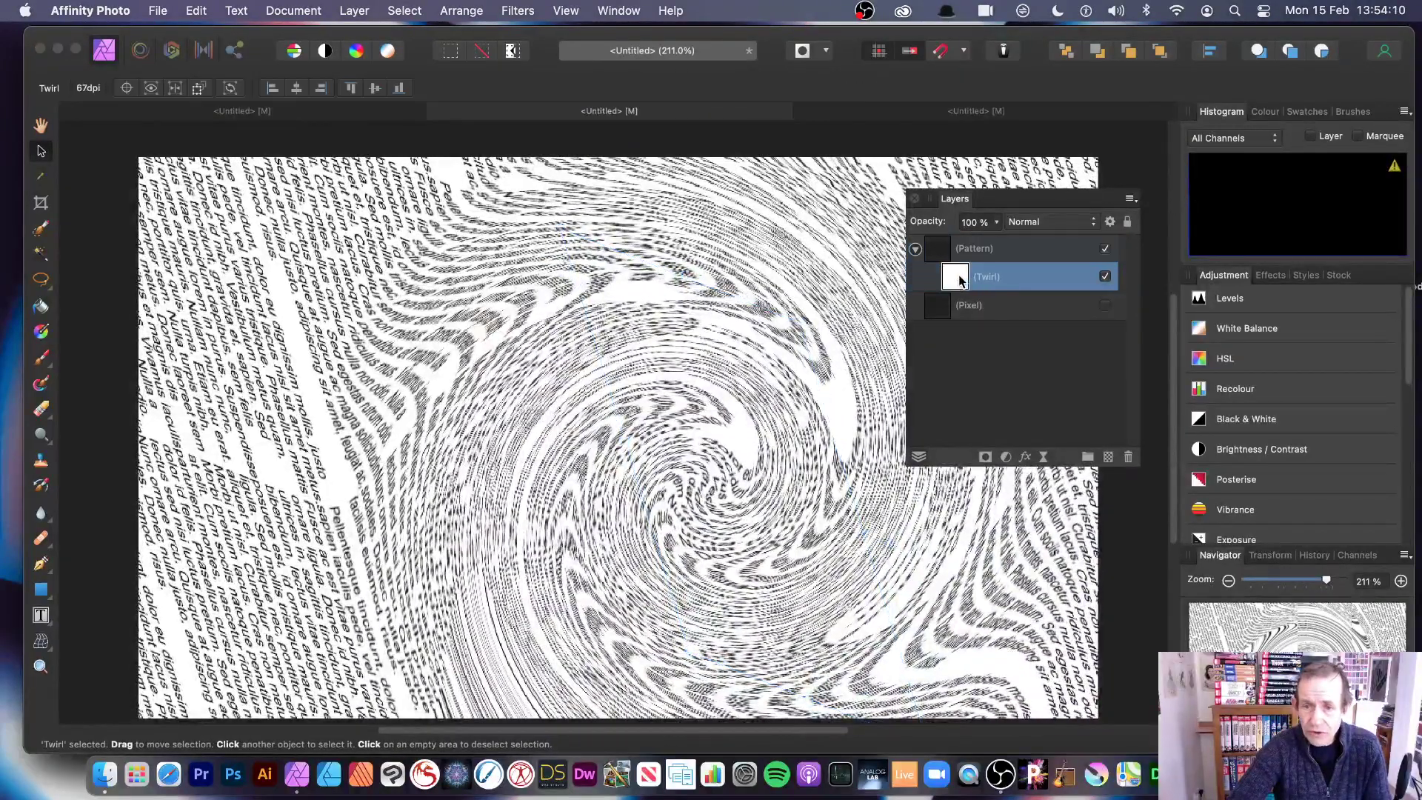
drag(962, 566, 453, 328)
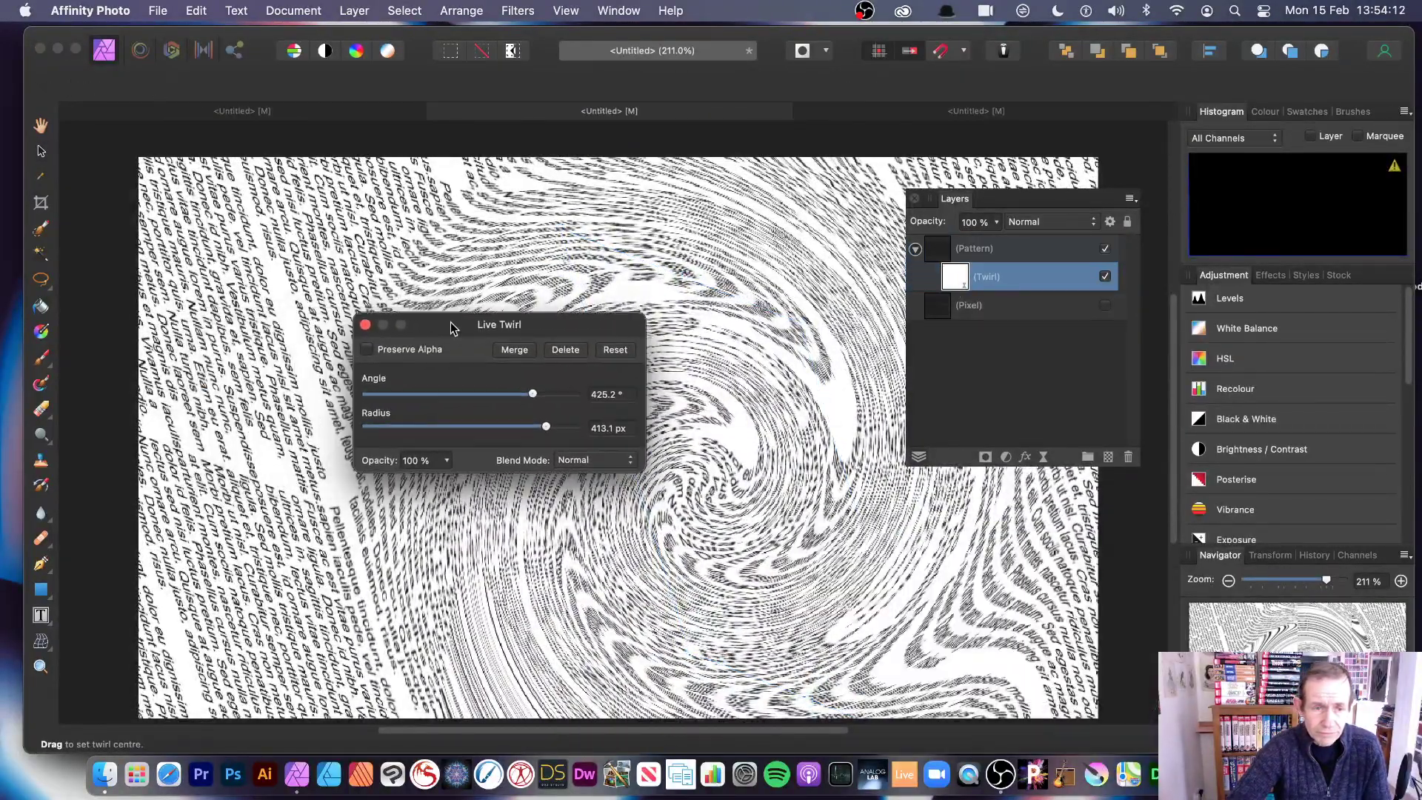
mouse_move(480, 400)
mouse_down()
mouse_move(522, 401)
mouse_move(500, 403)
mouse_up()
click(365, 325)
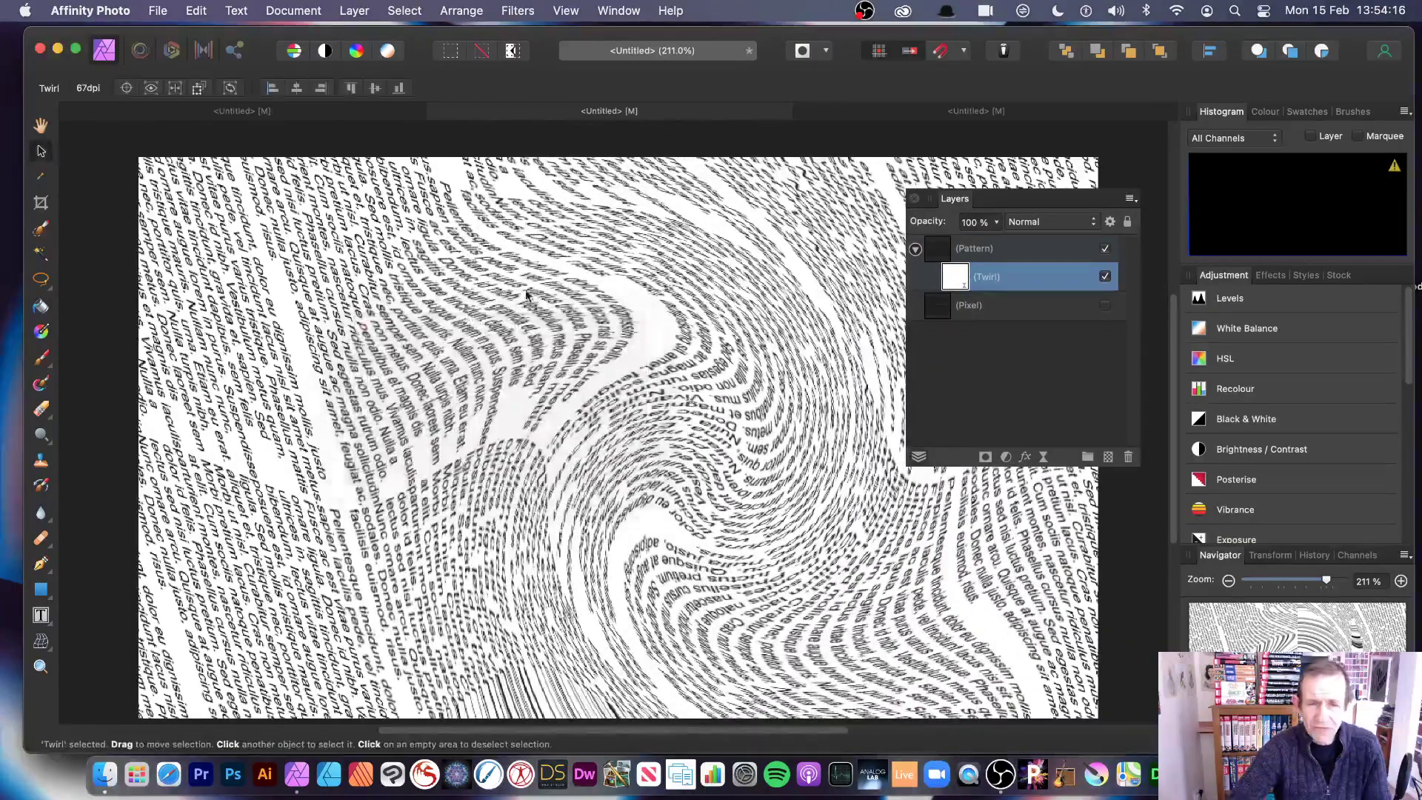
Switch to the coloured-text document and marquee-select the black, red and blue text frames.
click(963, 112)
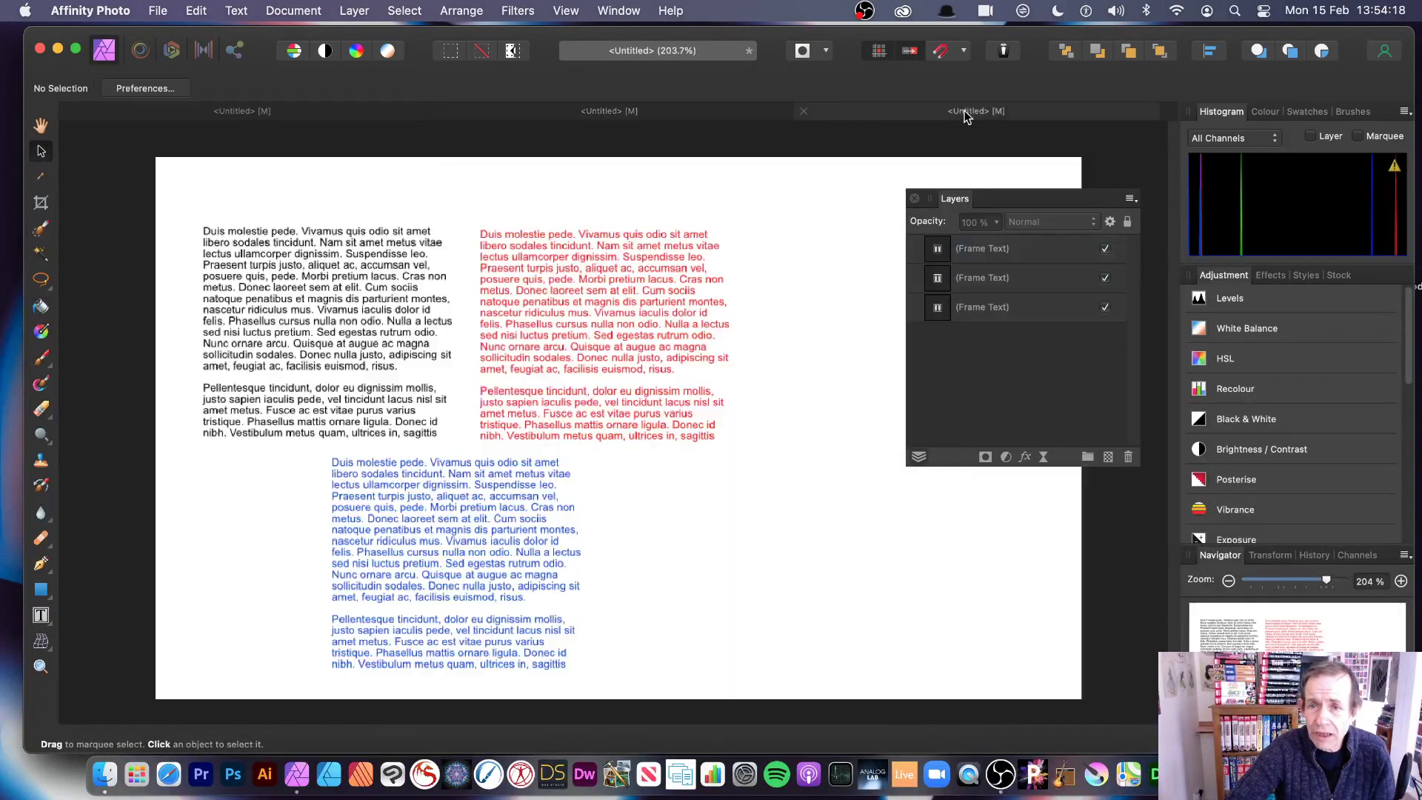
drag(178, 194, 825, 691)
click(775, 386)
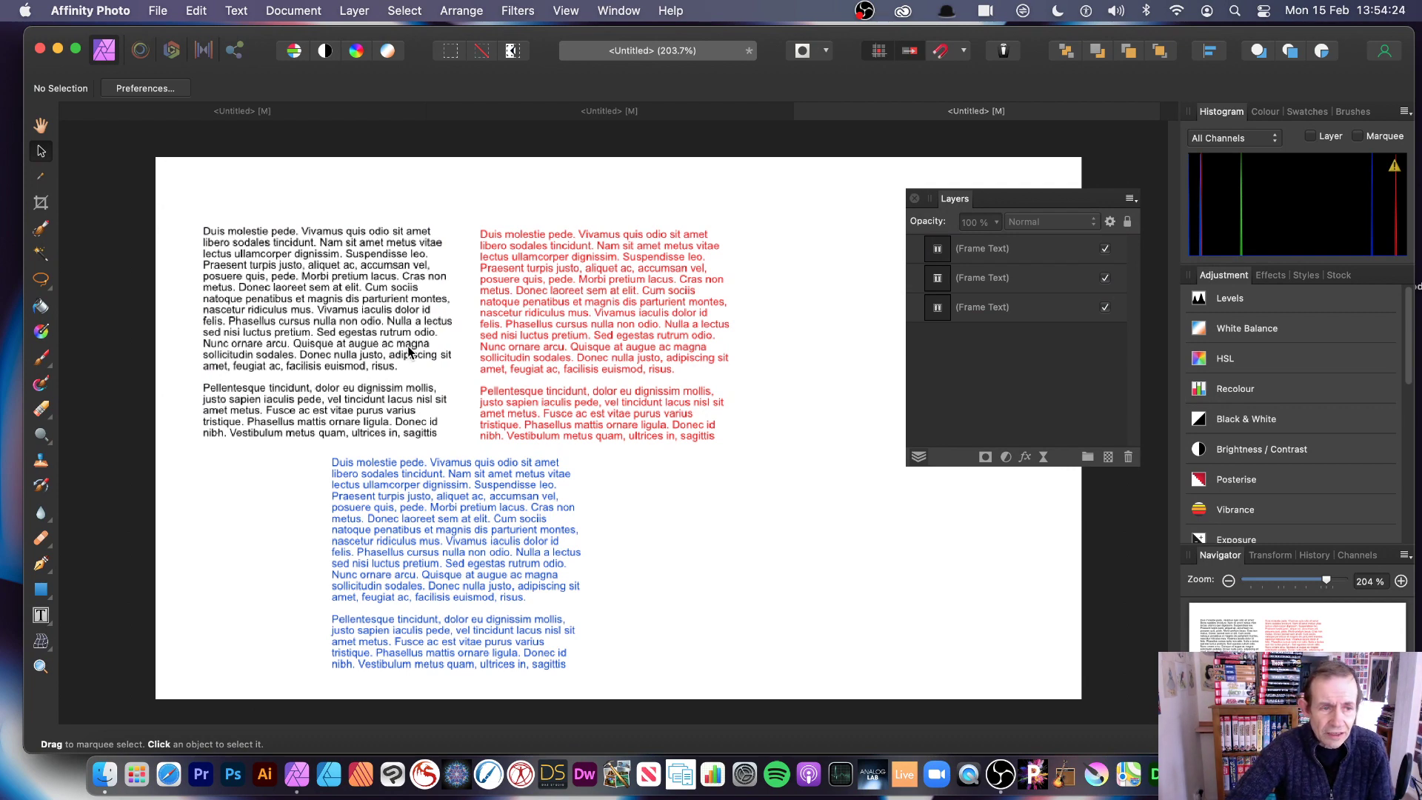
drag(186, 166, 790, 679)
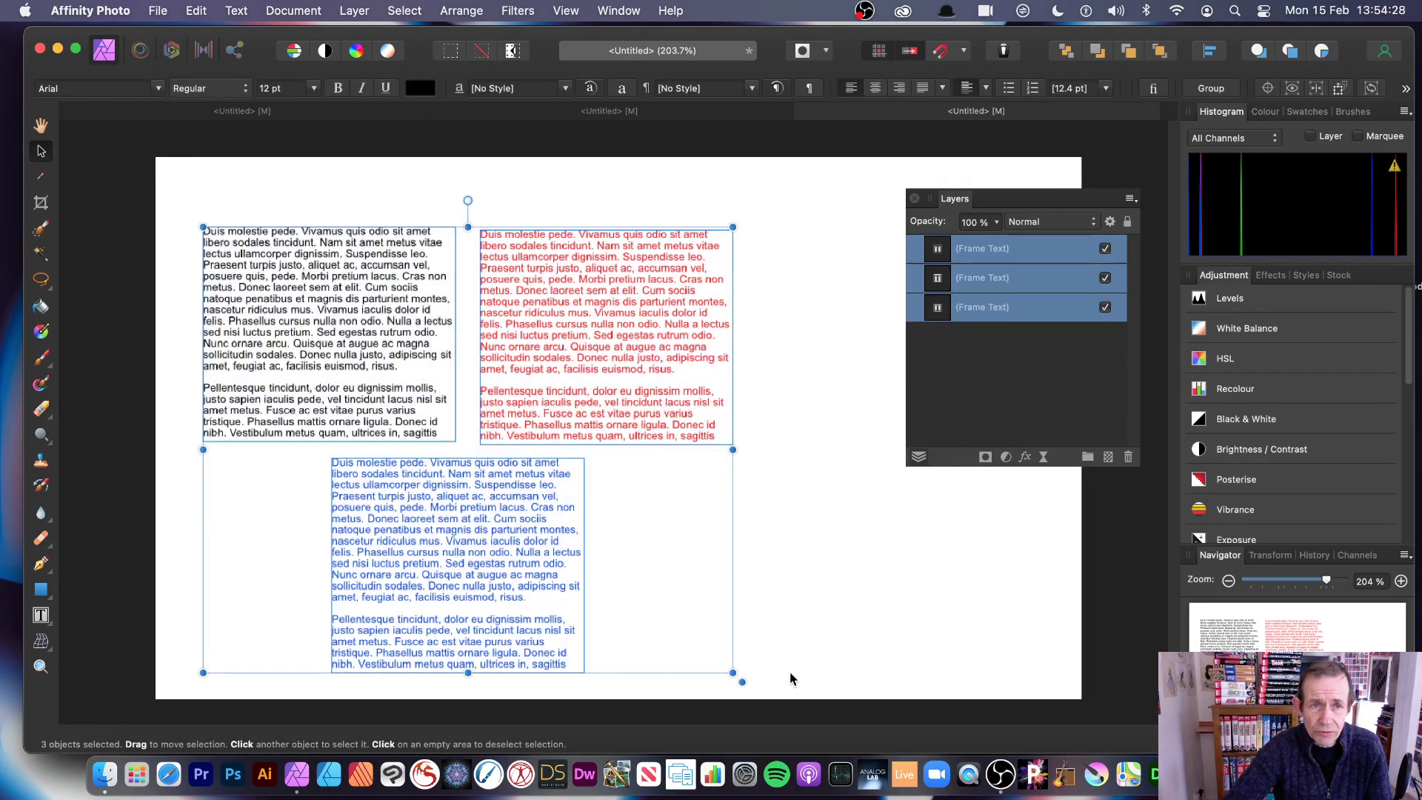
Merge the visible text into a new Pixel layer and hide the three Frame Text layers.
click(367, 13)
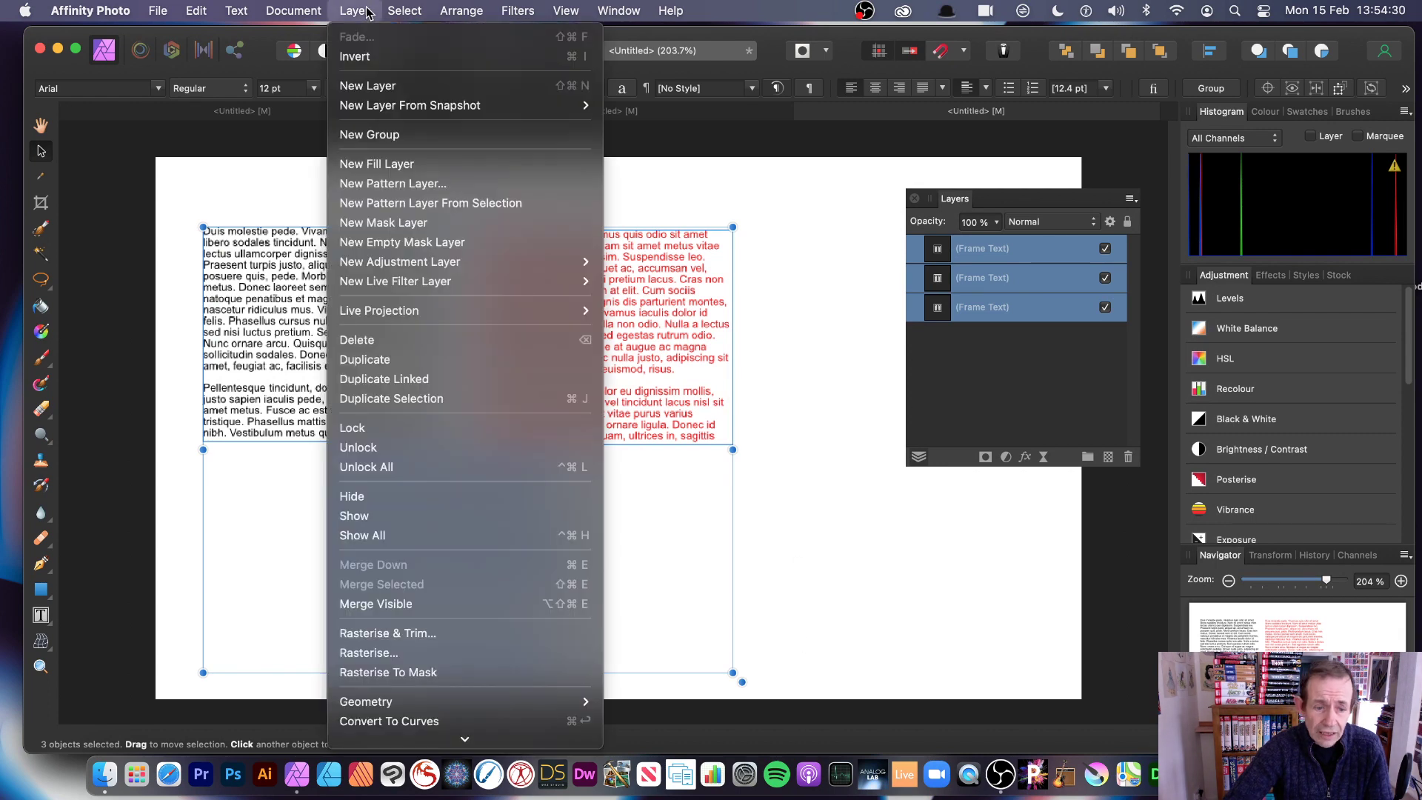
mouse_move(485, 697)
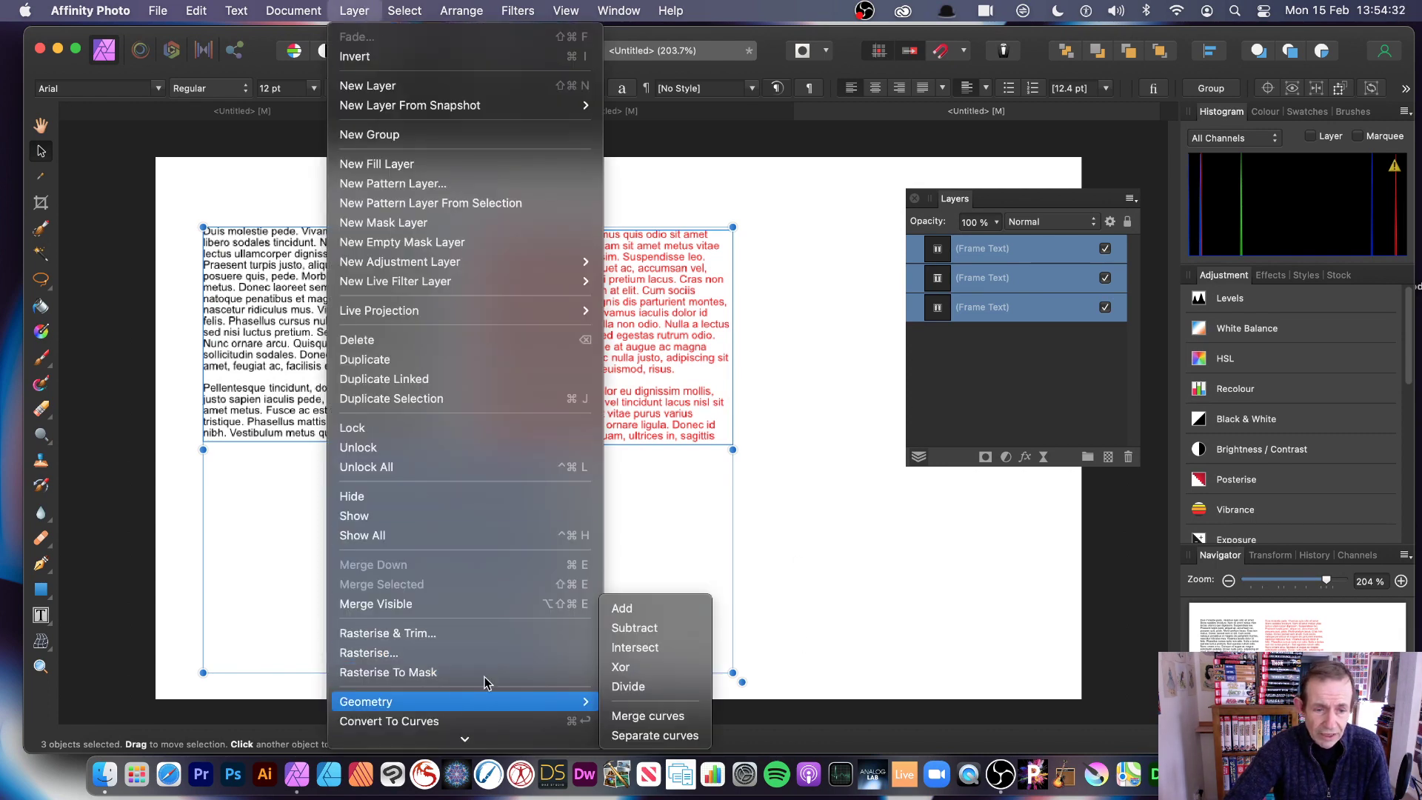
click(494, 611)
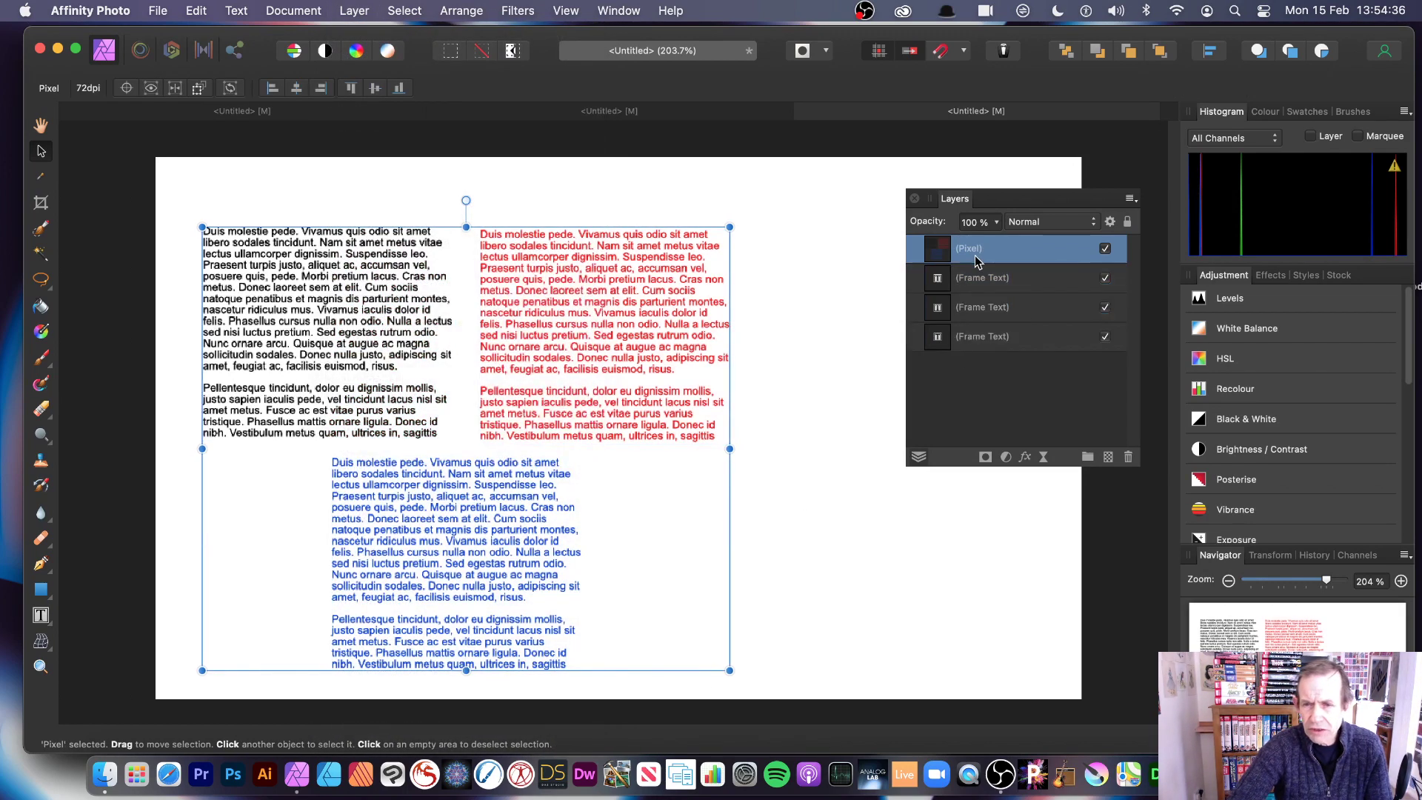
click(1105, 278)
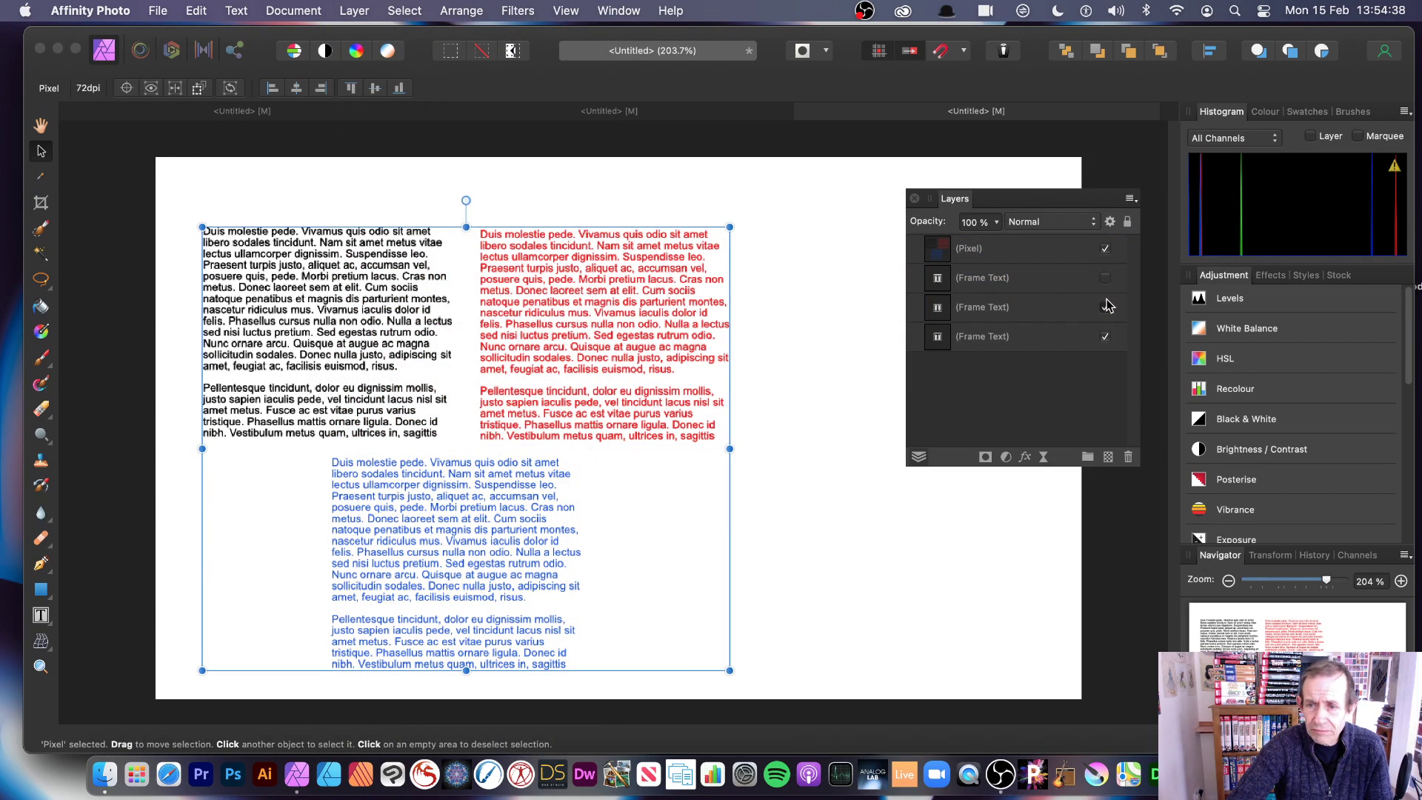
click(1106, 307)
click(1106, 337)
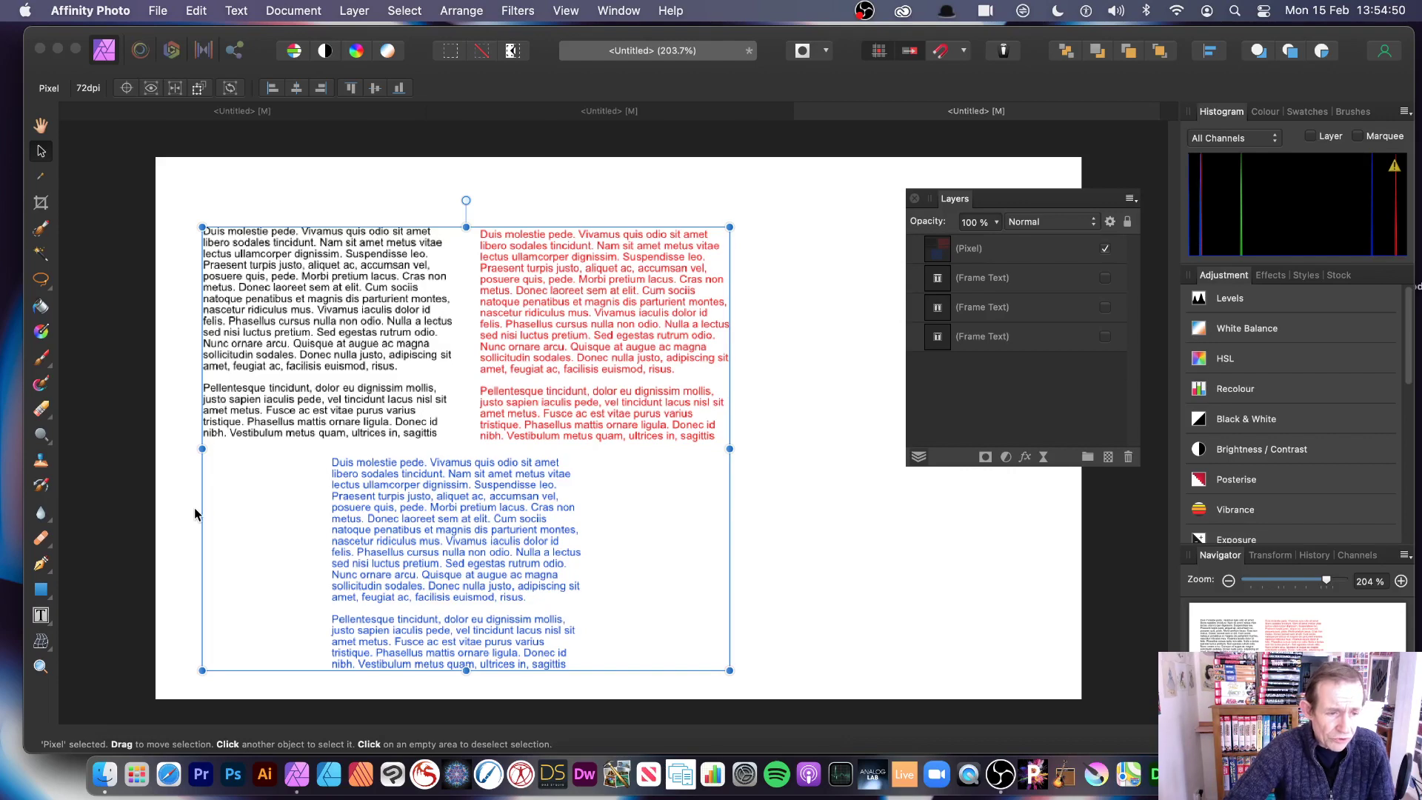
Shift the merged text up-right and blur streaks across it with the Blur Brush.
drag(318, 374, 345, 335)
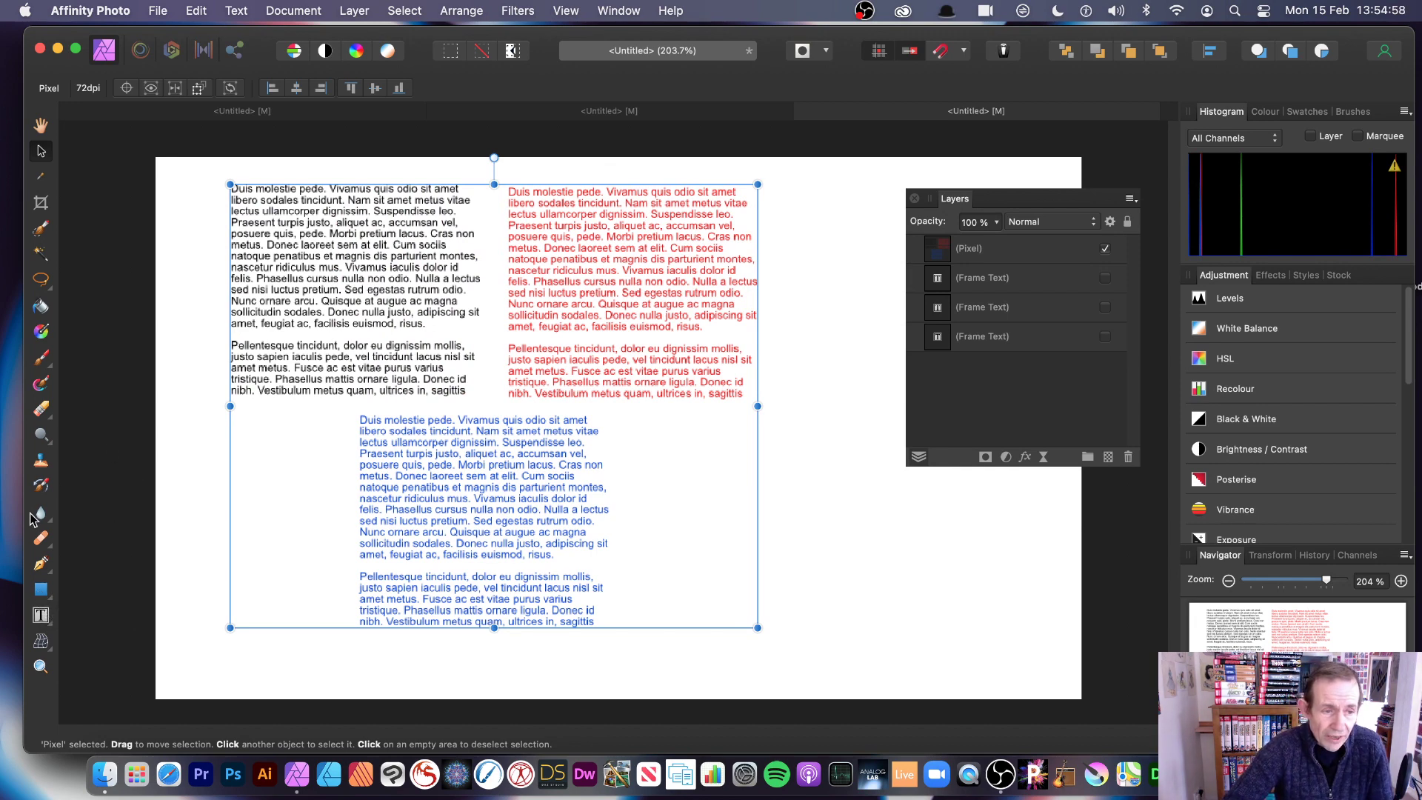
drag(41, 521, 96, 517)
mouse_move(471, 273)
mouse_down()
mouse_move(377, 315)
mouse_move(493, 285)
mouse_move(456, 324)
mouse_move(473, 367)
mouse_move(553, 409)
mouse_move(557, 360)
mouse_move(418, 368)
mouse_move(429, 437)
mouse_move(517, 447)
mouse_move(517, 463)
mouse_move(444, 465)
mouse_move(507, 456)
mouse_up()
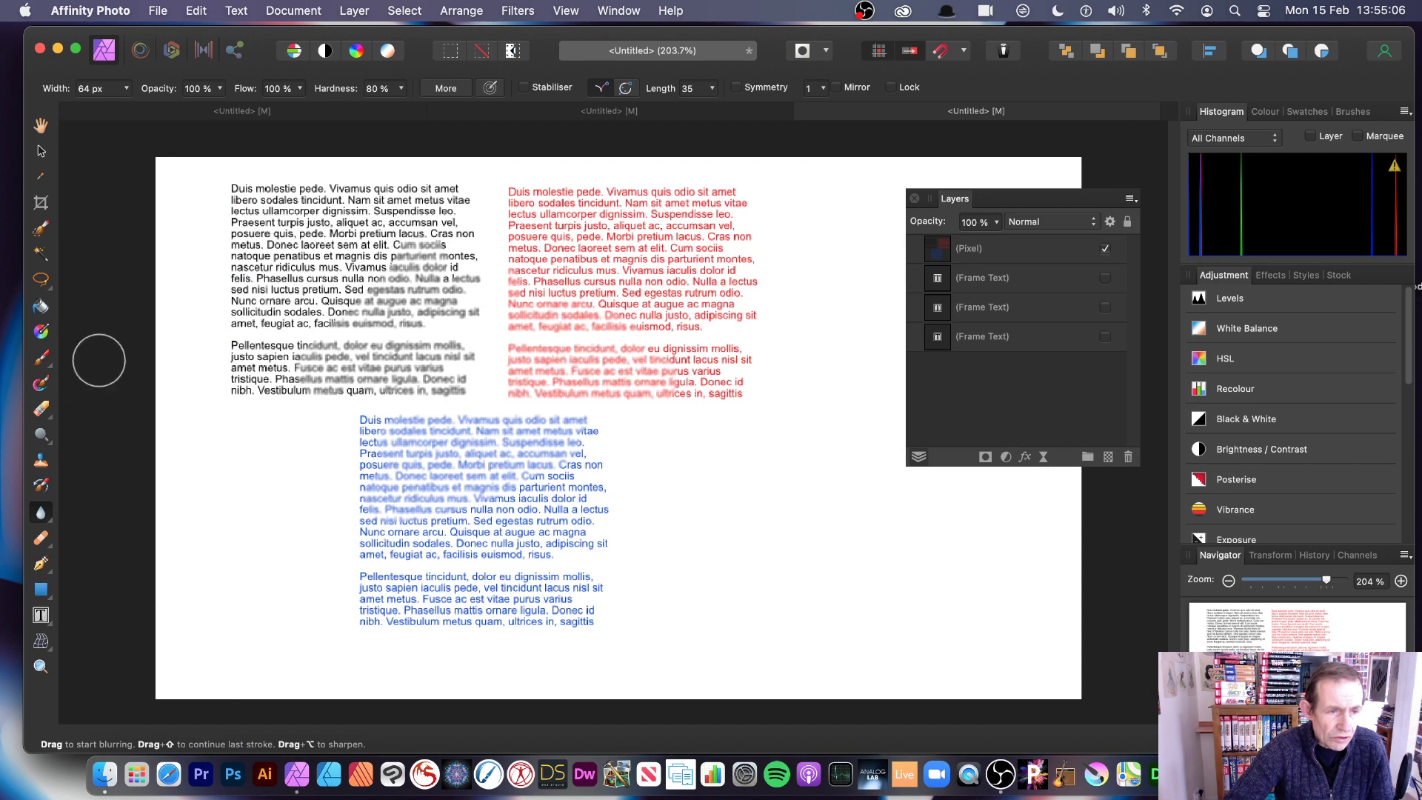
Paint thick black 64 px strokes over the black, red and blue text blocks.
click(40, 357)
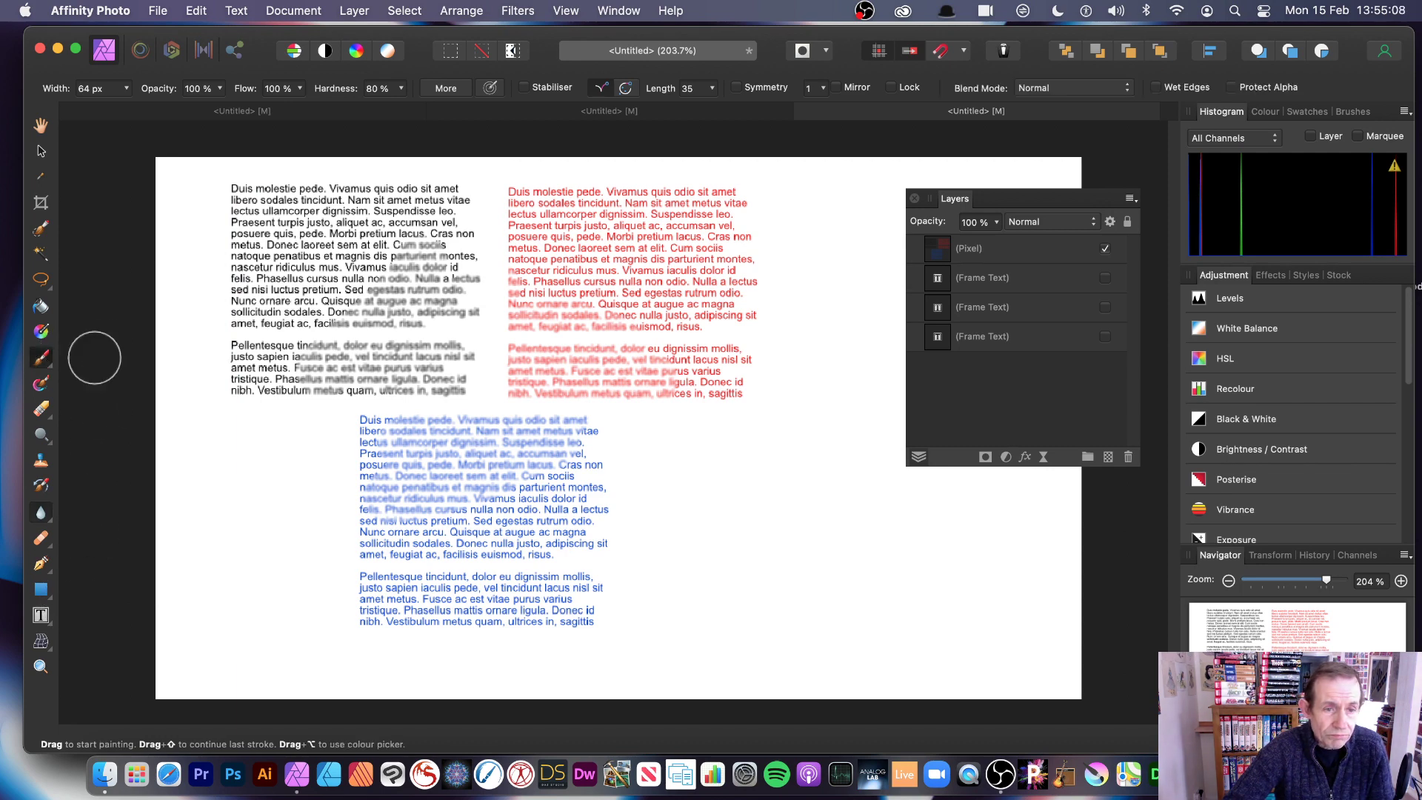
drag(474, 315, 371, 389)
click(472, 421)
drag(511, 454, 404, 522)
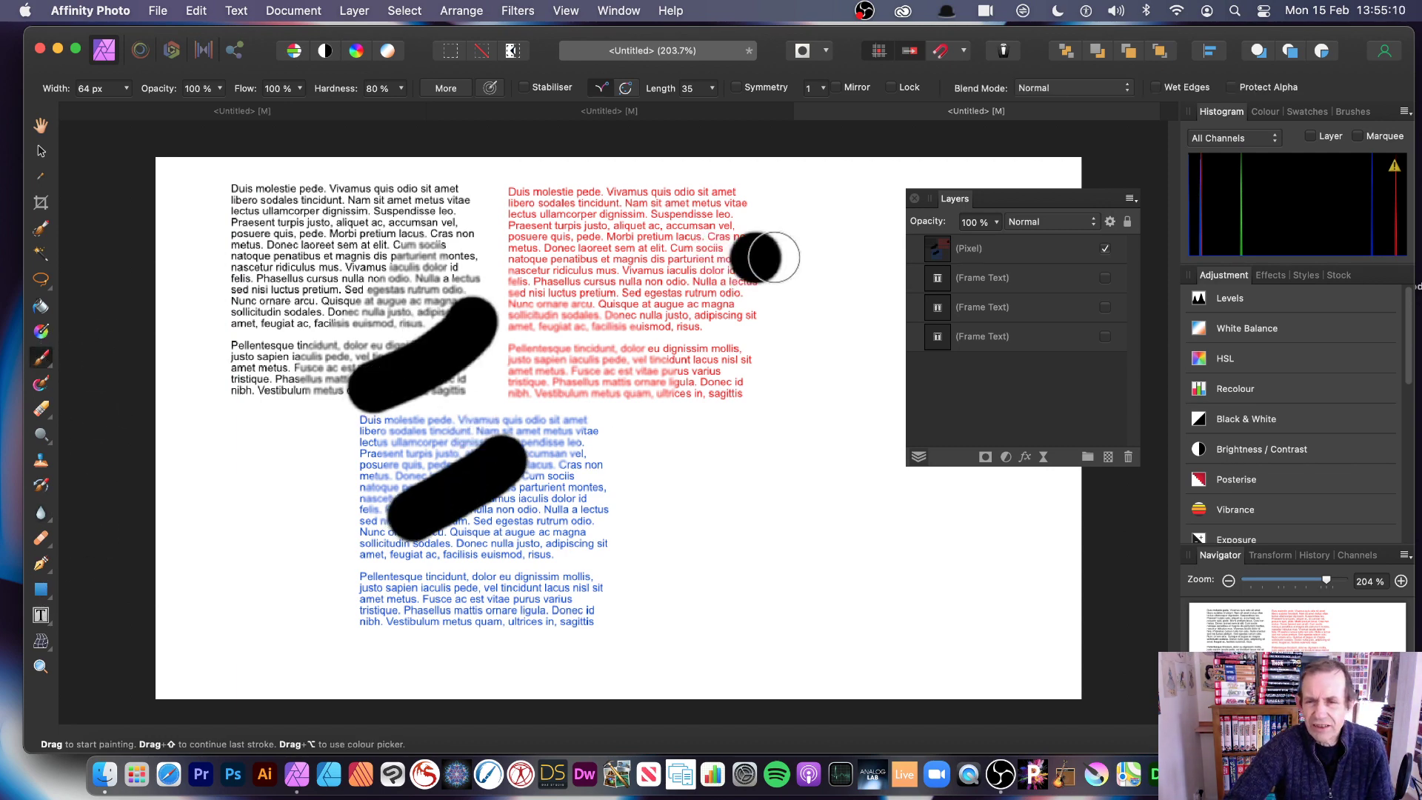
Cancel renaming the merged layer, keeping it named (Pixel) and selected.
double_click(978, 253)
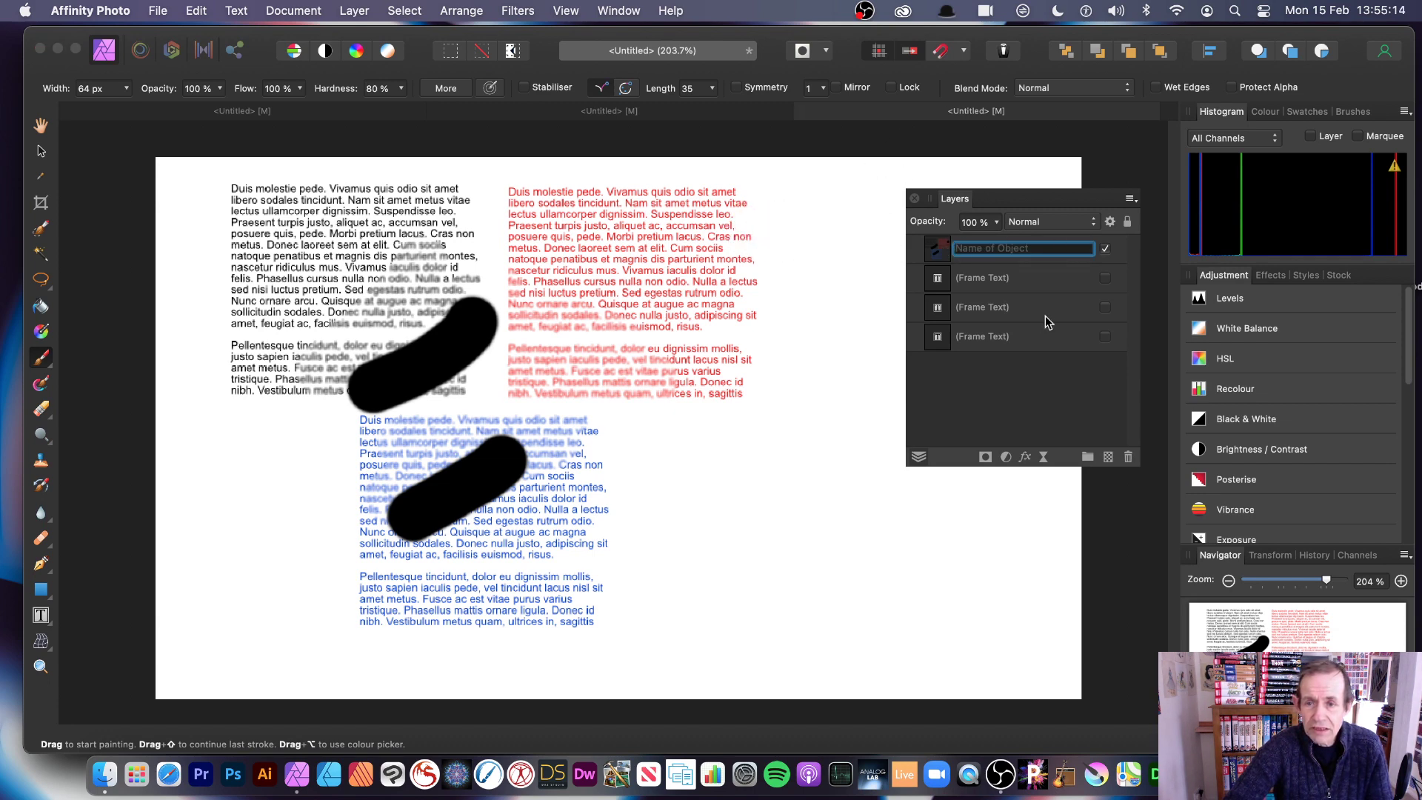
click(1034, 407)
click(950, 256)
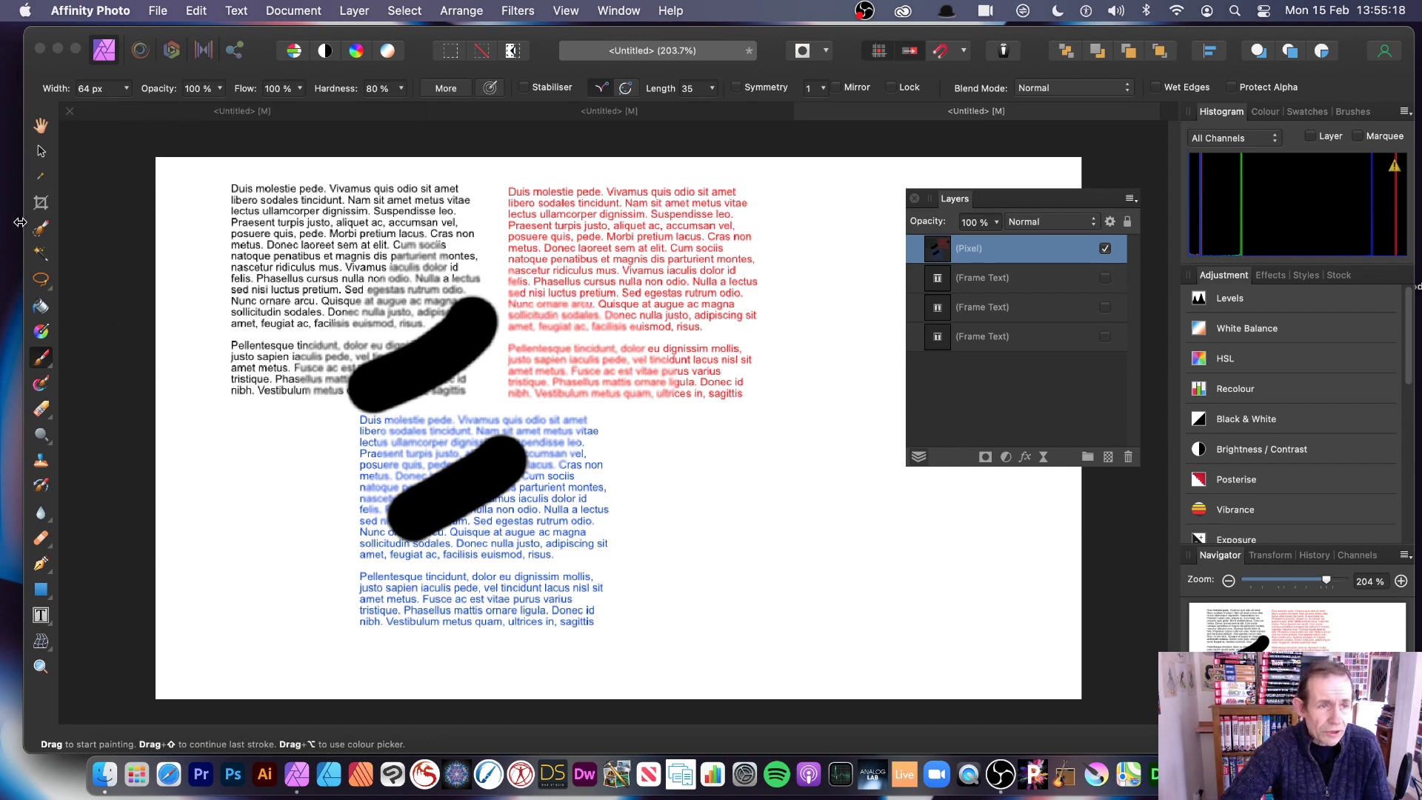
Draw a large elliptical selection enclosing both black strokes and the surrounding coloured text.
click(44, 285)
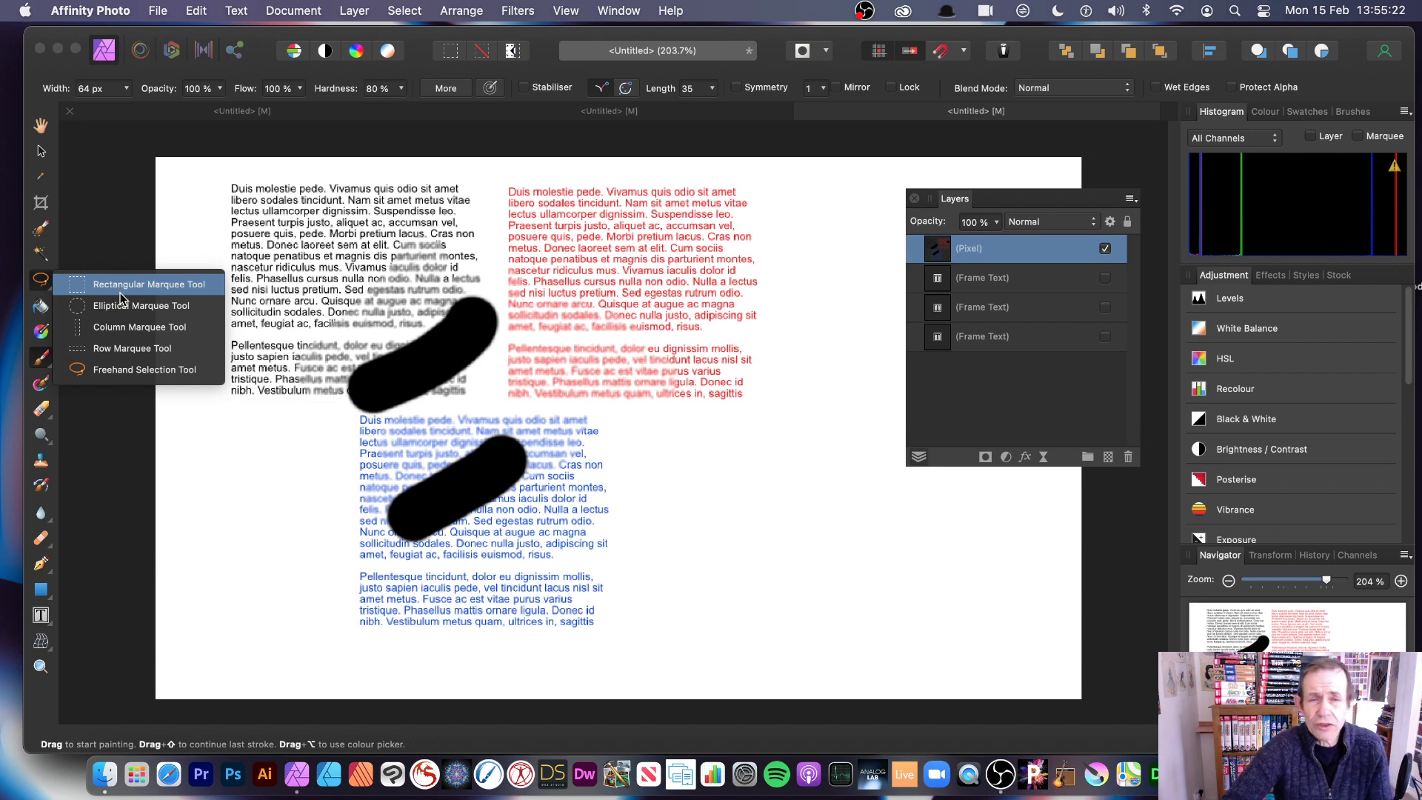
click(139, 309)
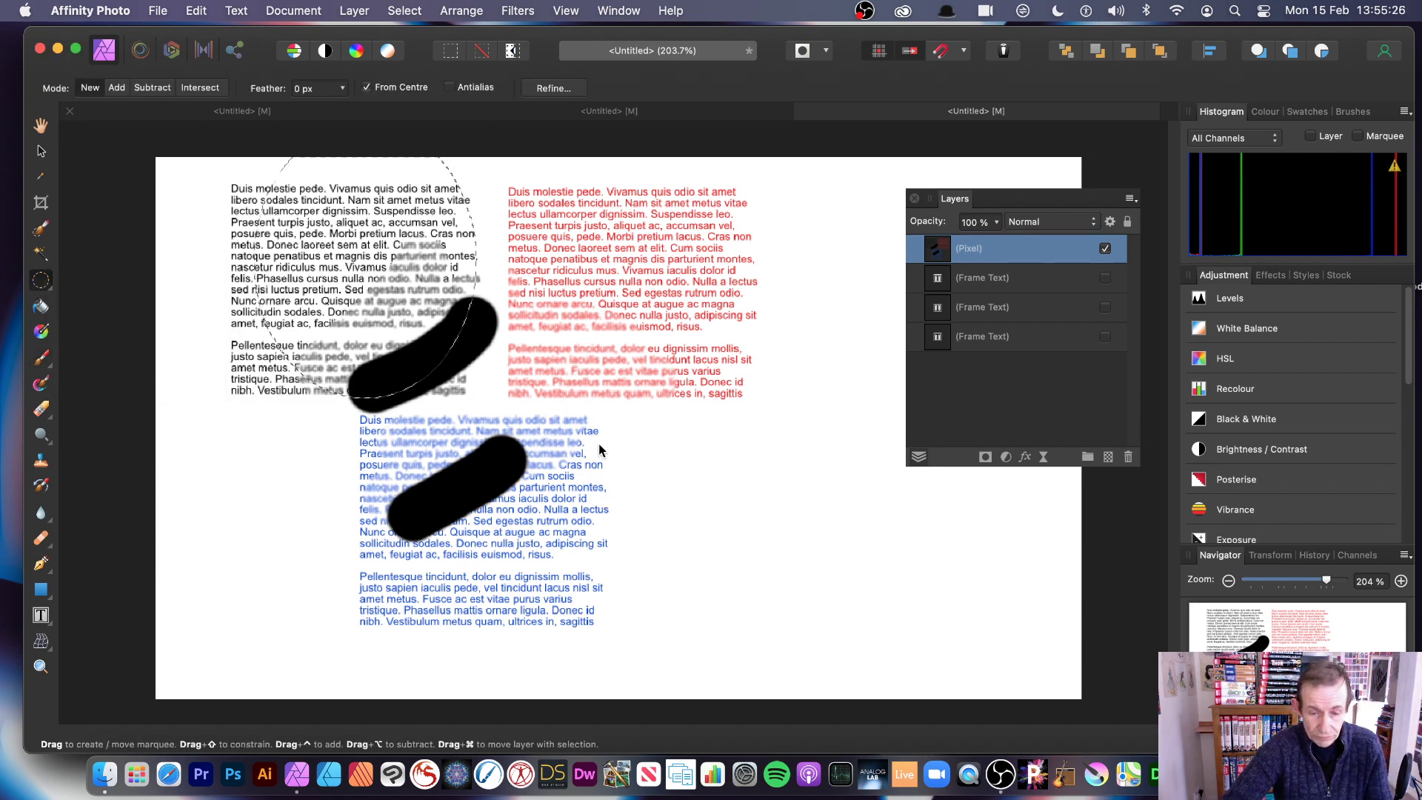
click(501, 362)
drag(570, 456, 627, 543)
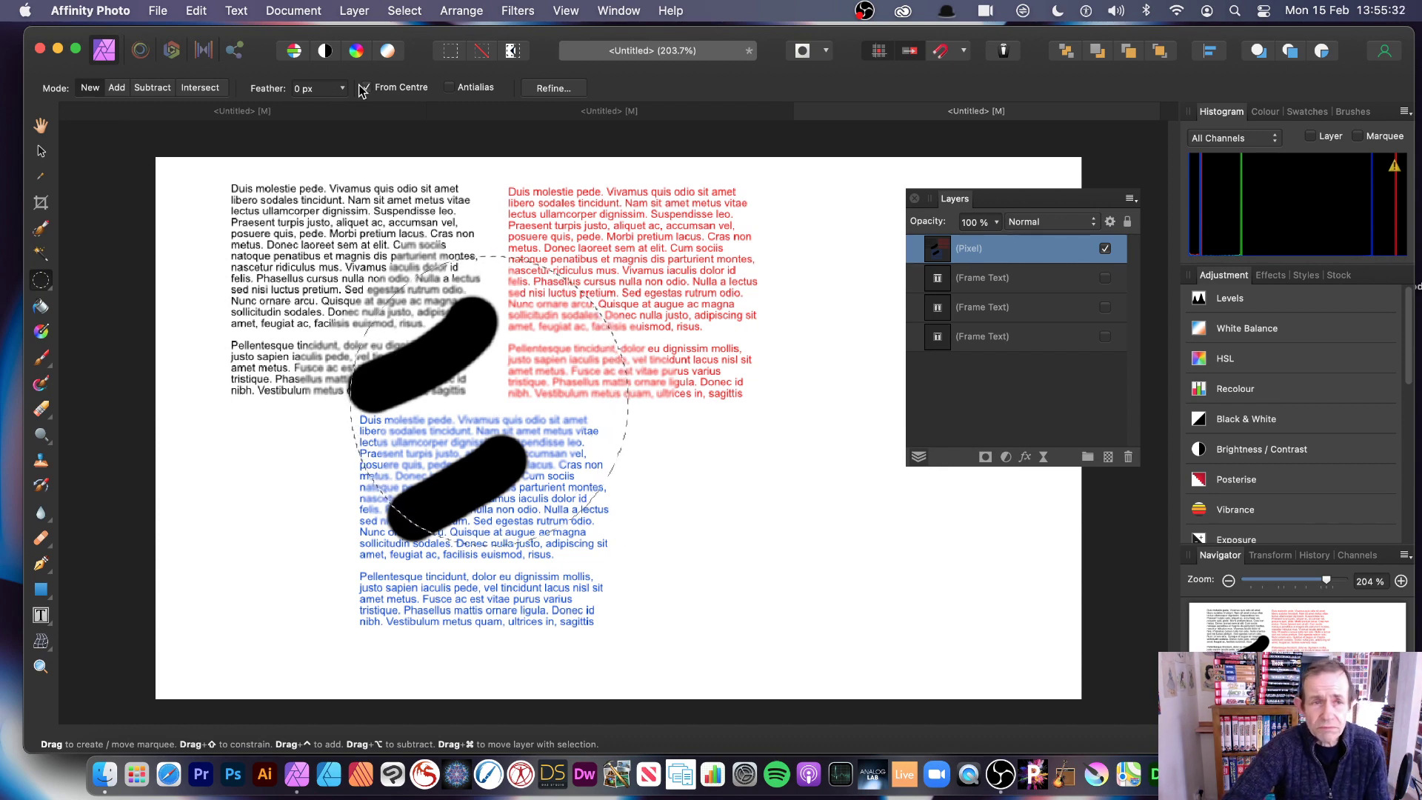
click(353, 11)
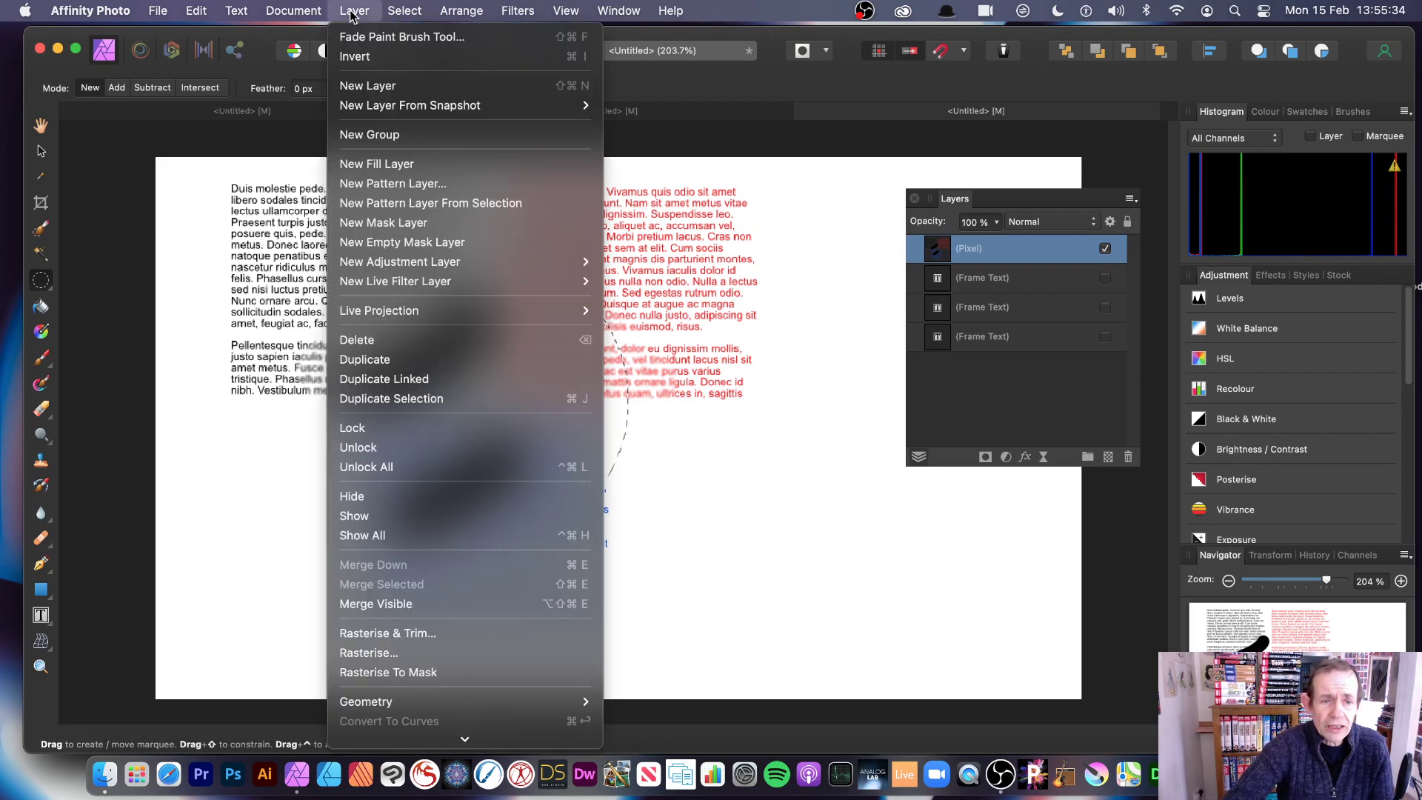
Make a Pattern layer from the oval selection, hide the Pixel layer, and rotate, skew and shrink the tile.
click(445, 204)
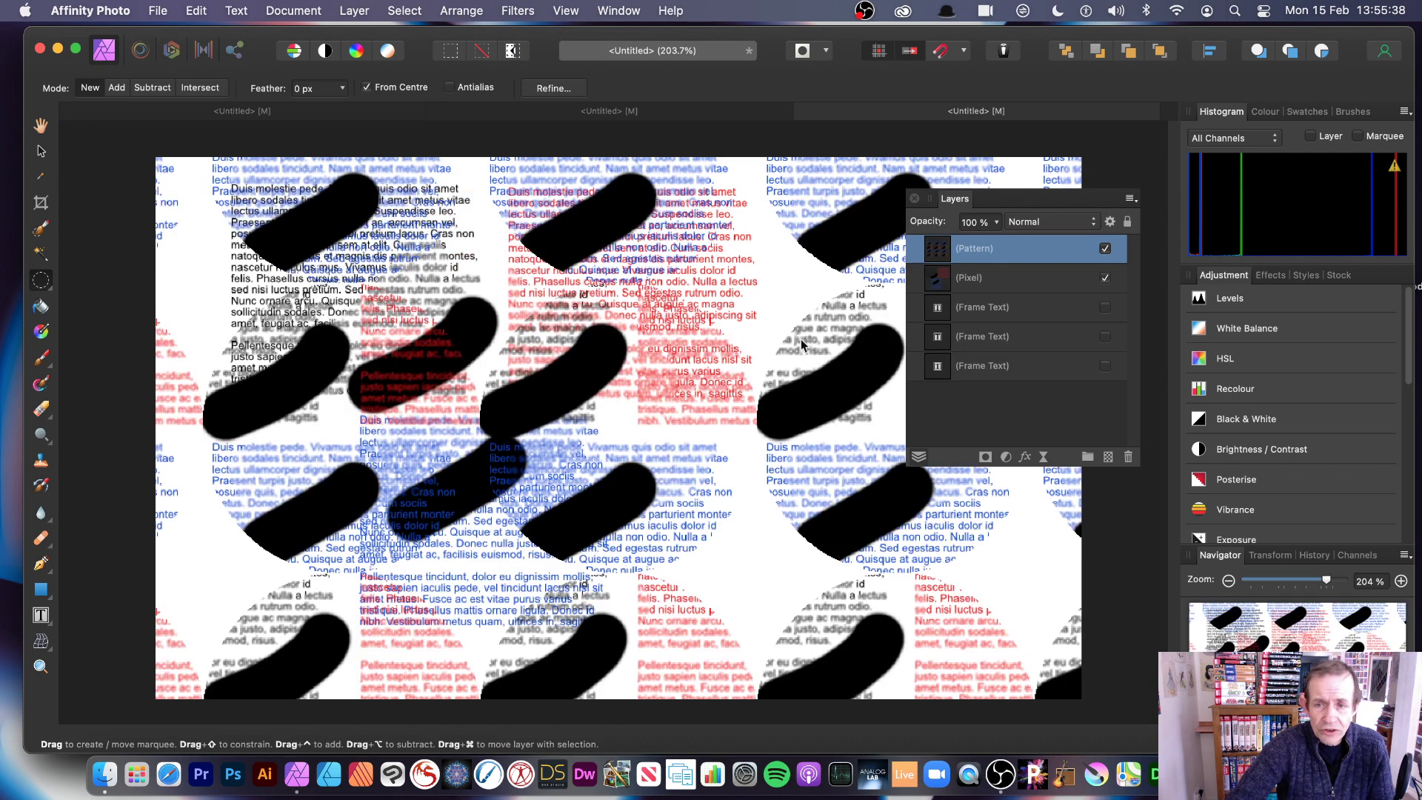
click(1105, 278)
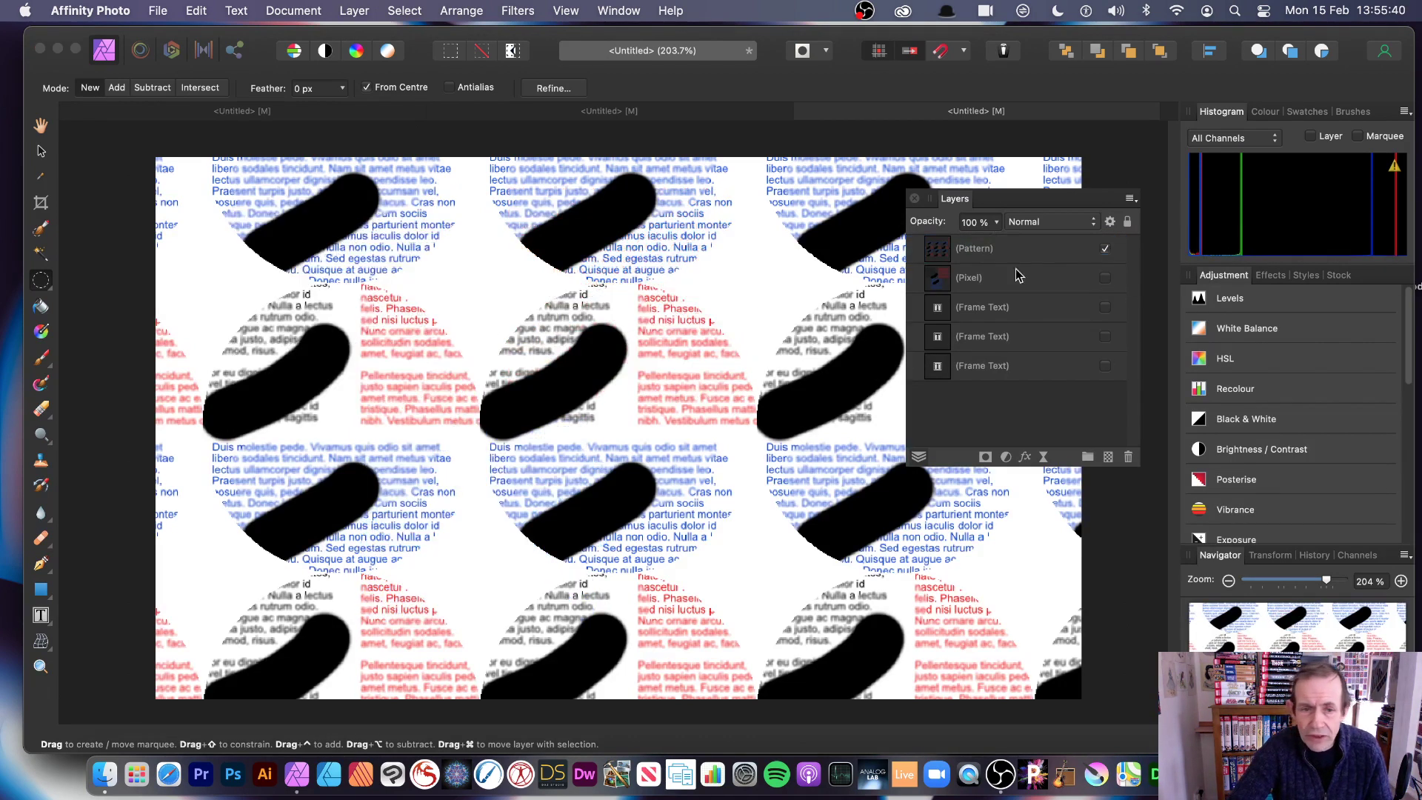
click(41, 151)
drag(481, 287, 693, 339)
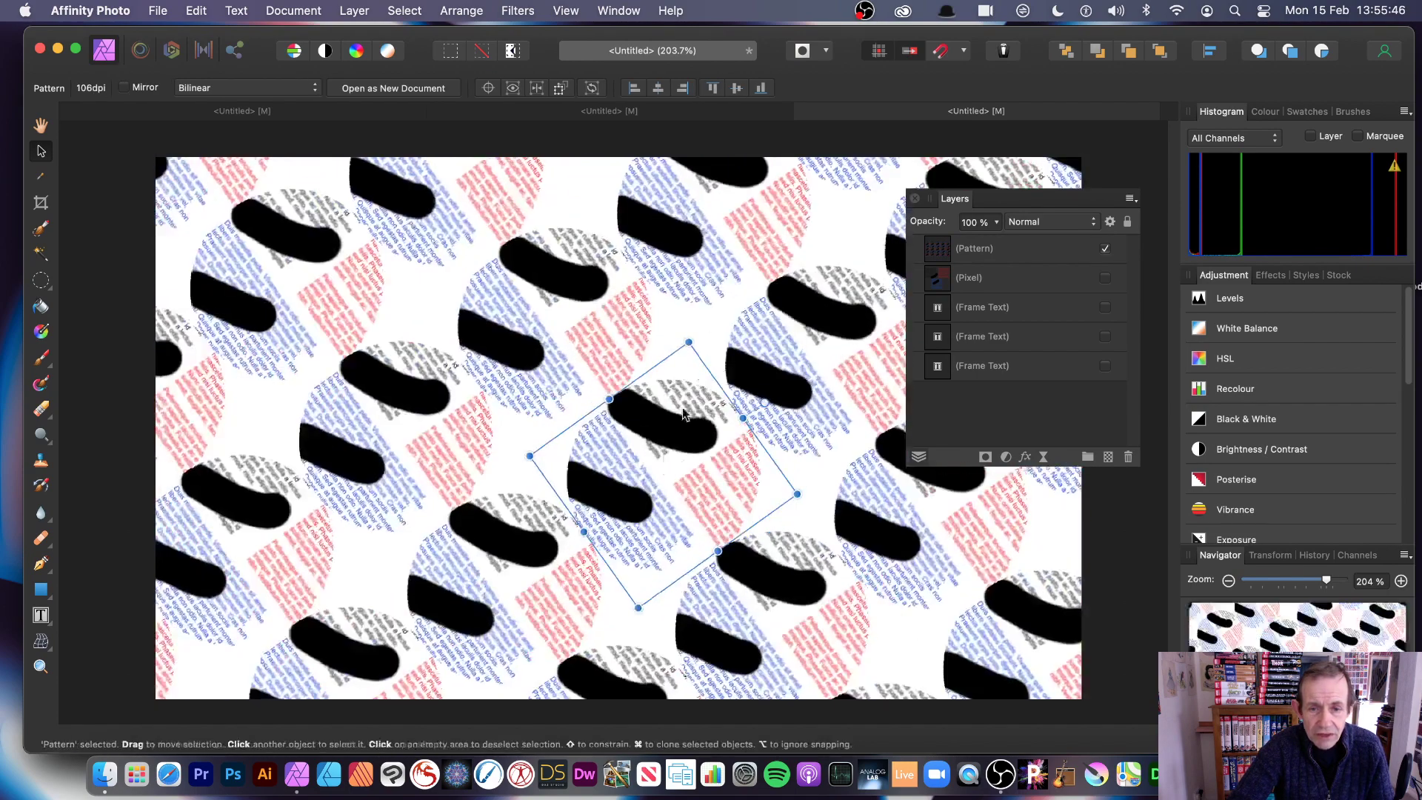
drag(609, 399, 644, 552)
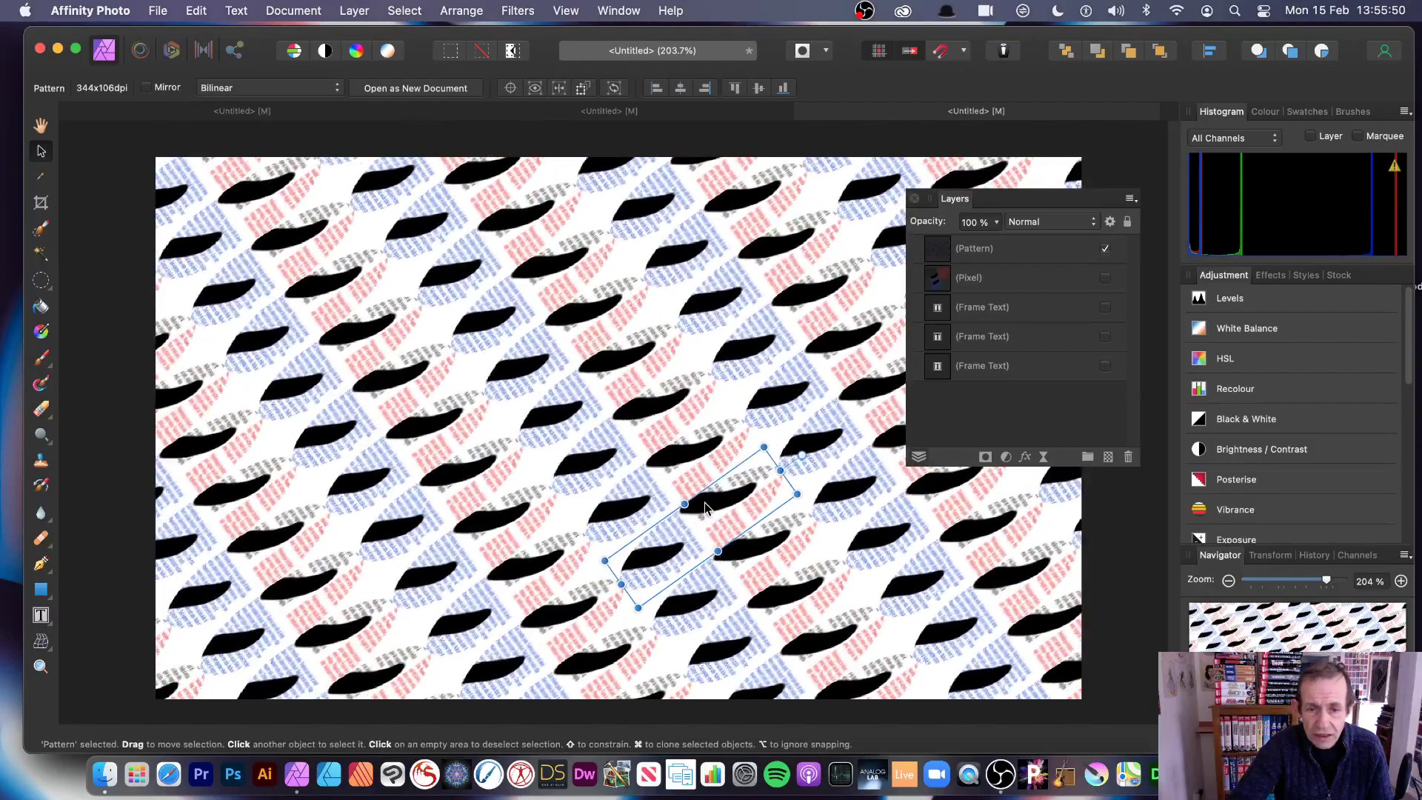
drag(705, 508, 464, 483)
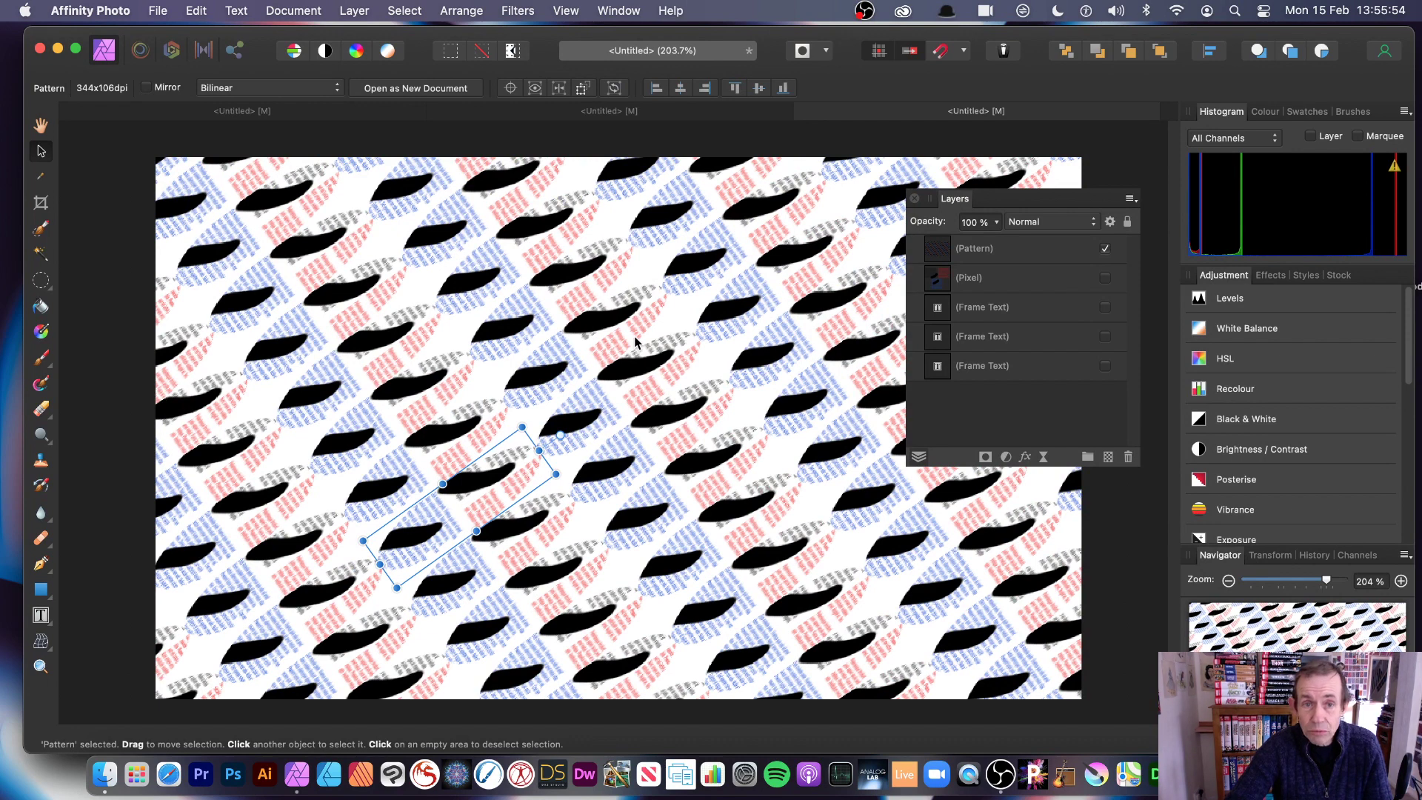
click(1025, 426)
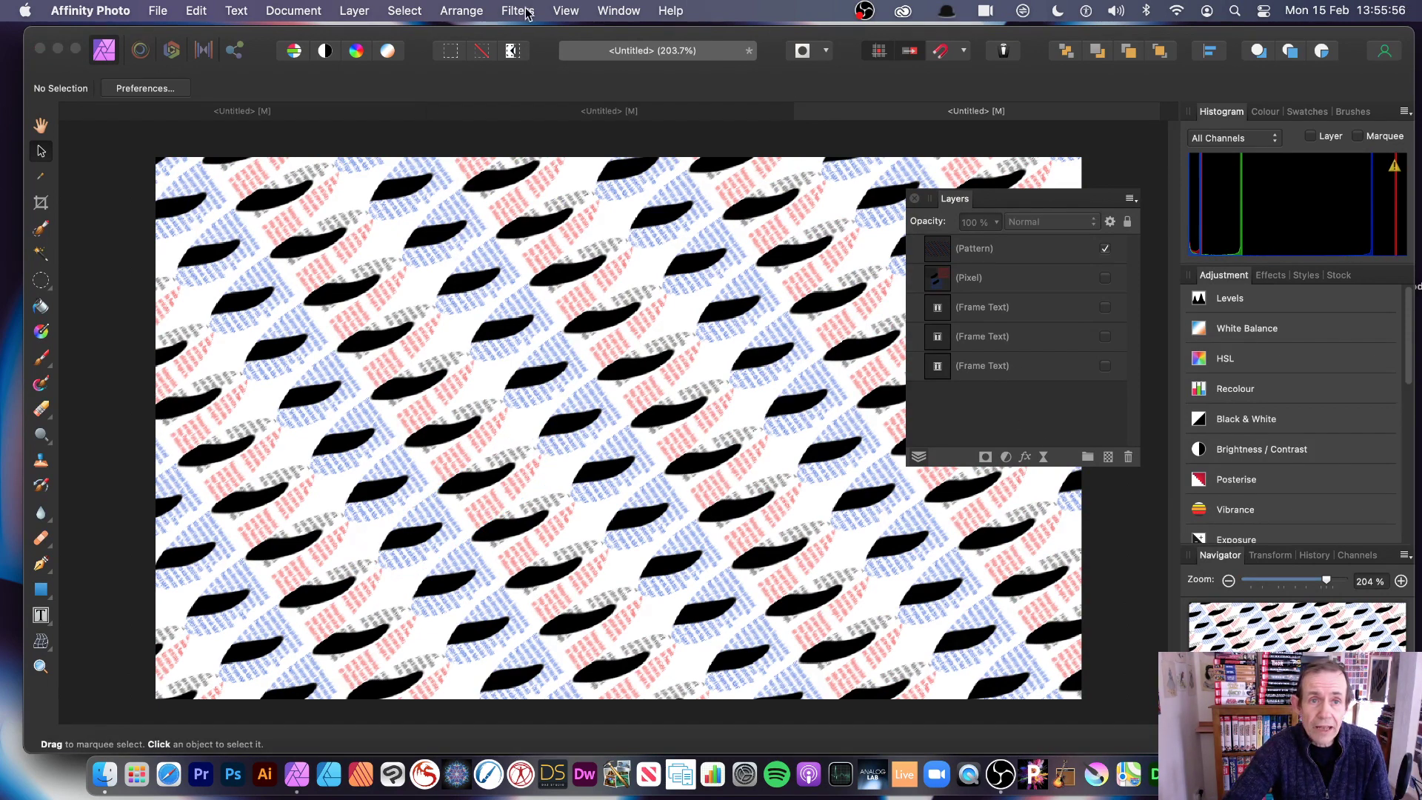
Add a Distort > Ripple live filter at intensity 50 and reposition its centre over the pattern.
click(355, 12)
mouse_move(459, 282)
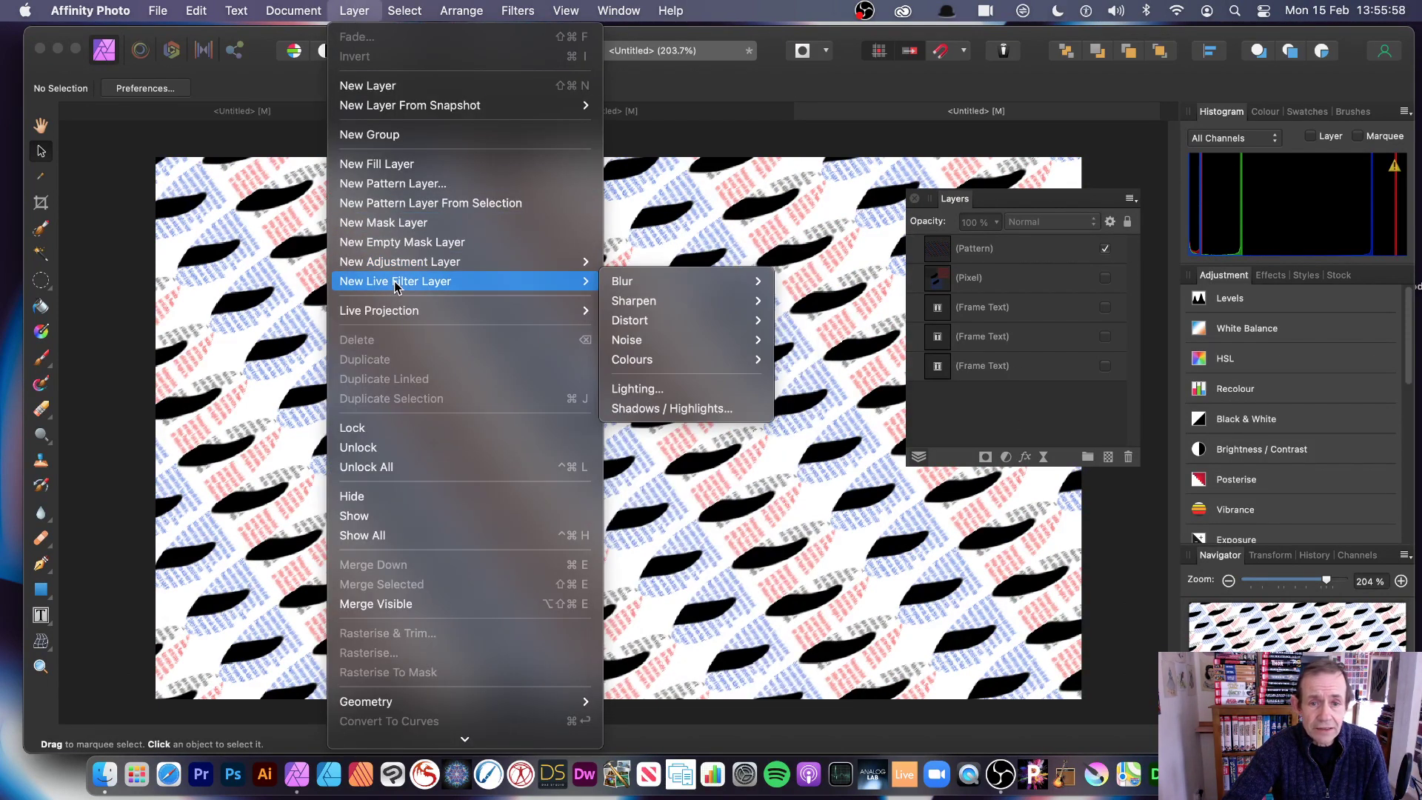
mouse_move(745, 319)
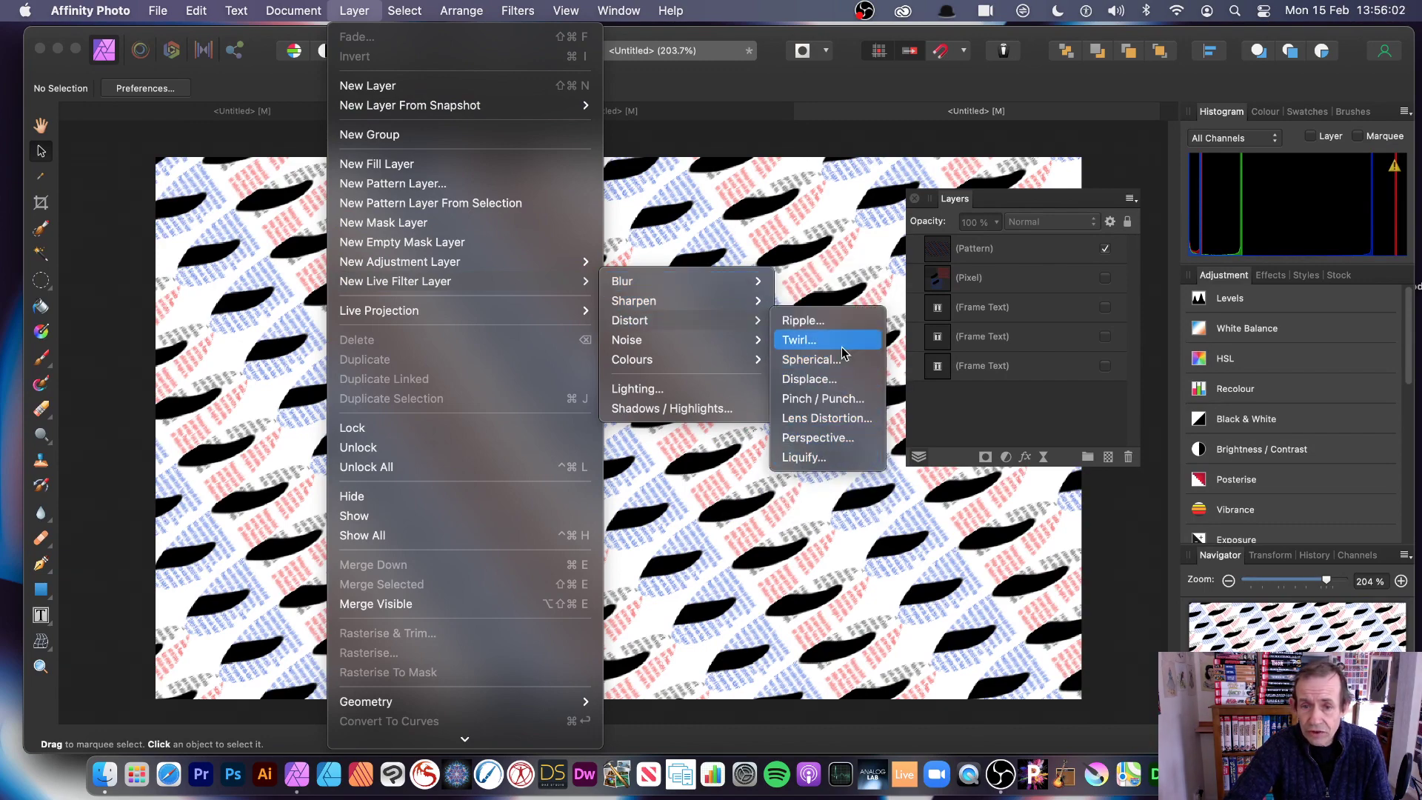
click(807, 320)
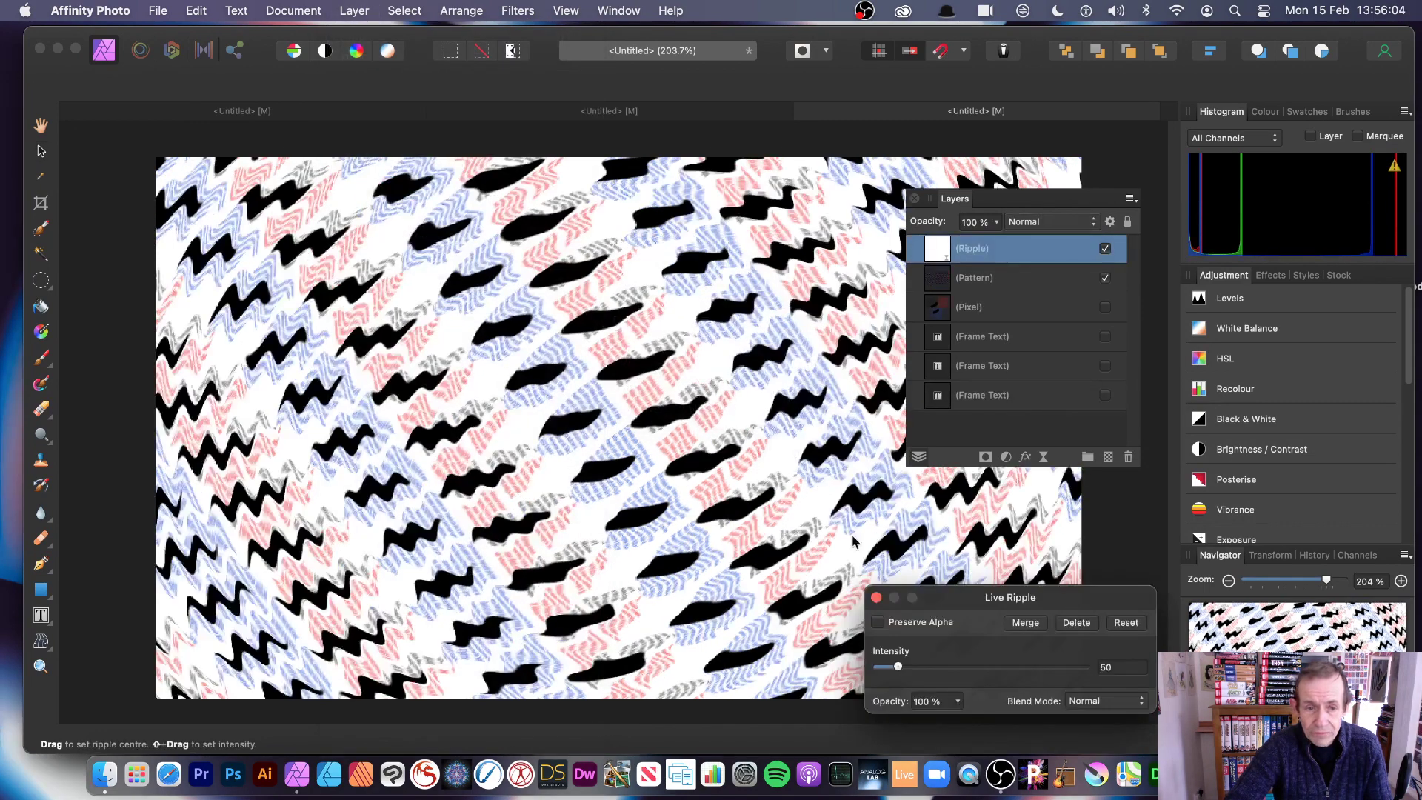
drag(981, 603, 852, 407)
drag(593, 400, 661, 491)
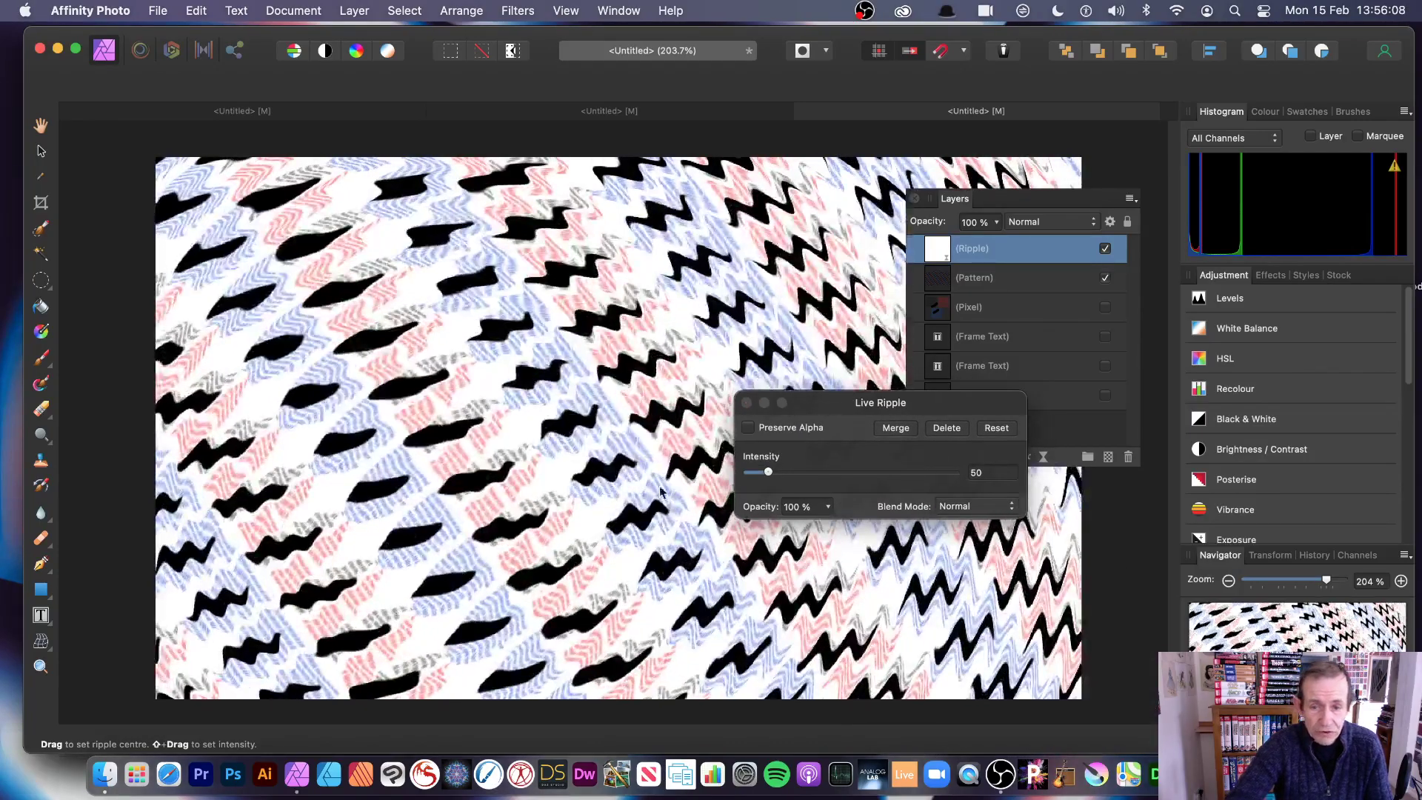
click(746, 404)
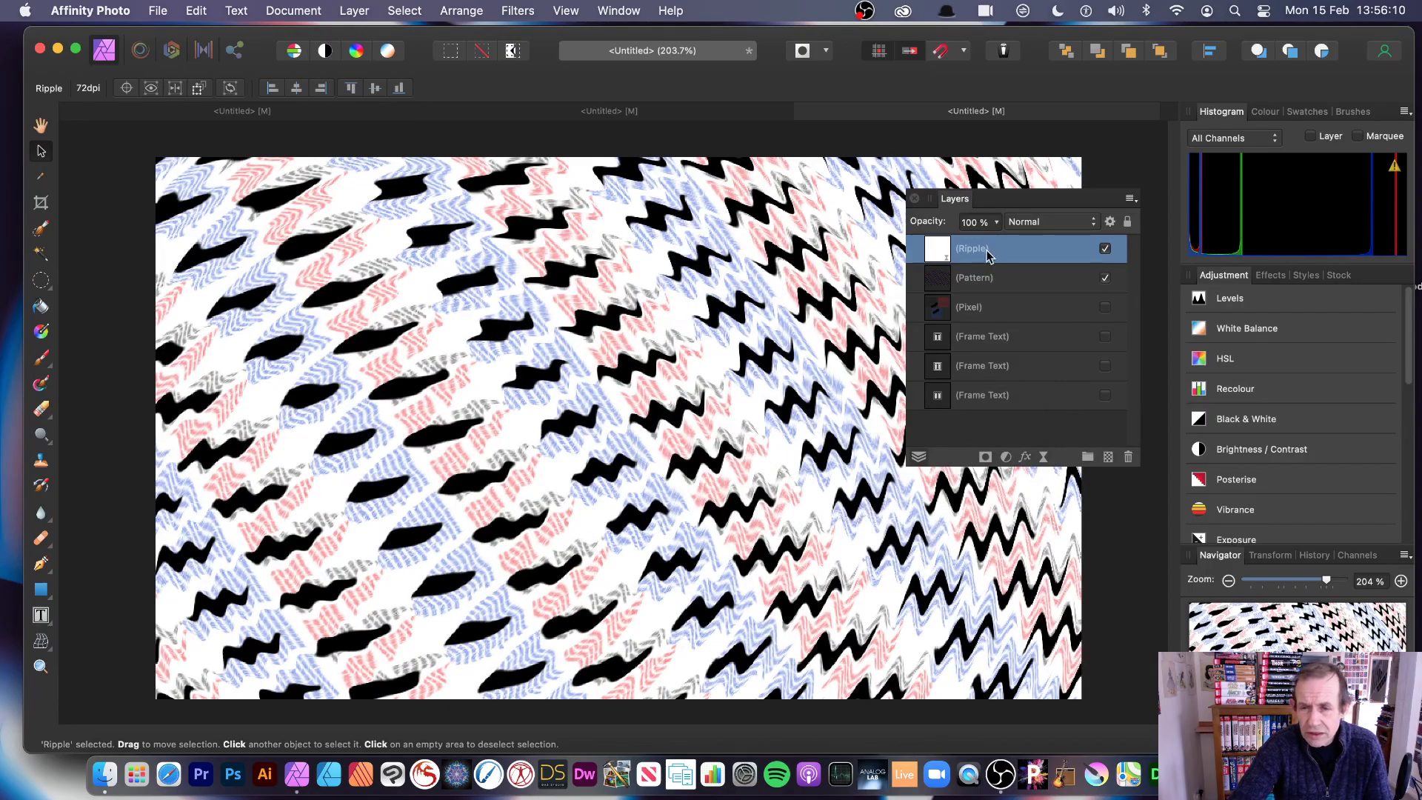
Shrink the Pattern layer's tile repeat so the ripples form a dense, fine zigzag texture.
click(990, 285)
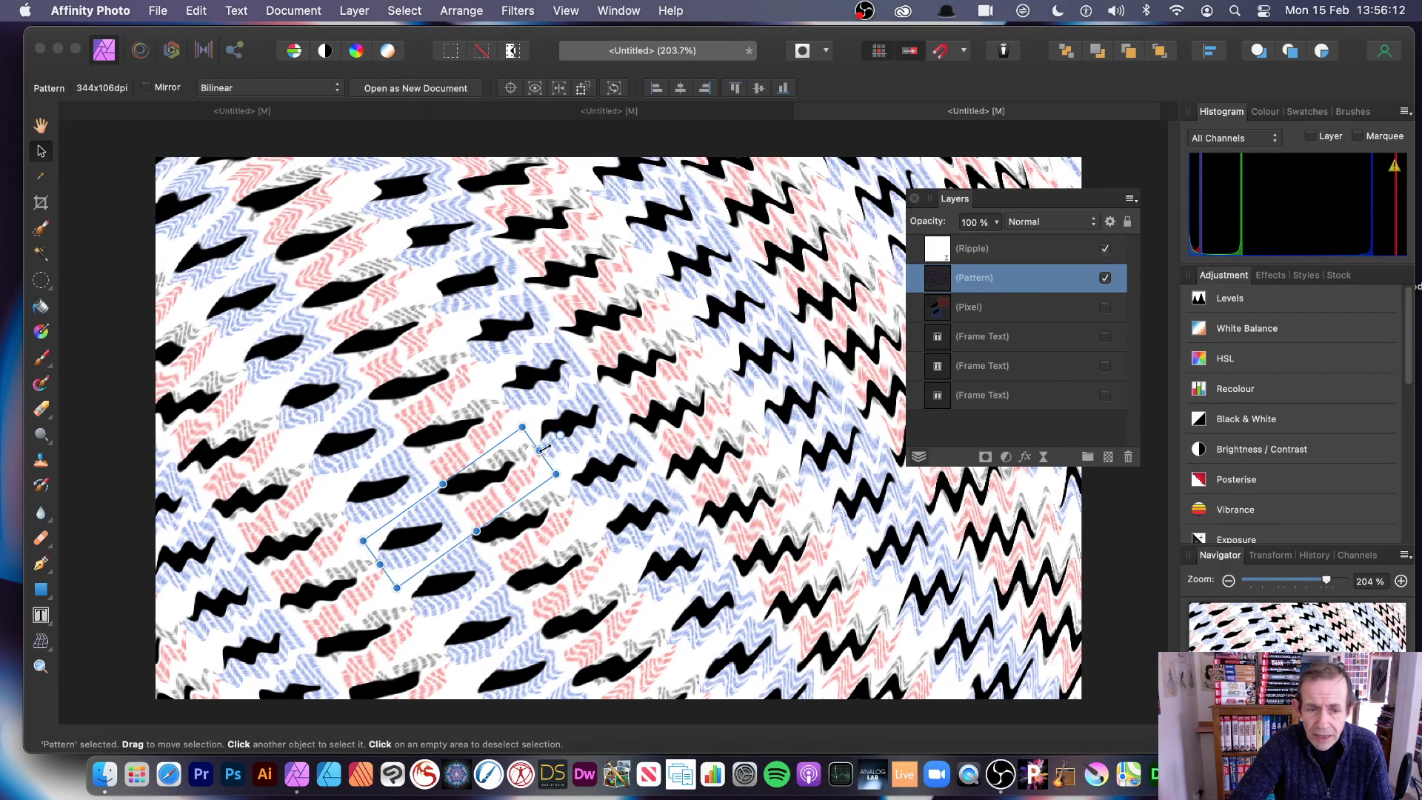
drag(525, 420, 432, 517)
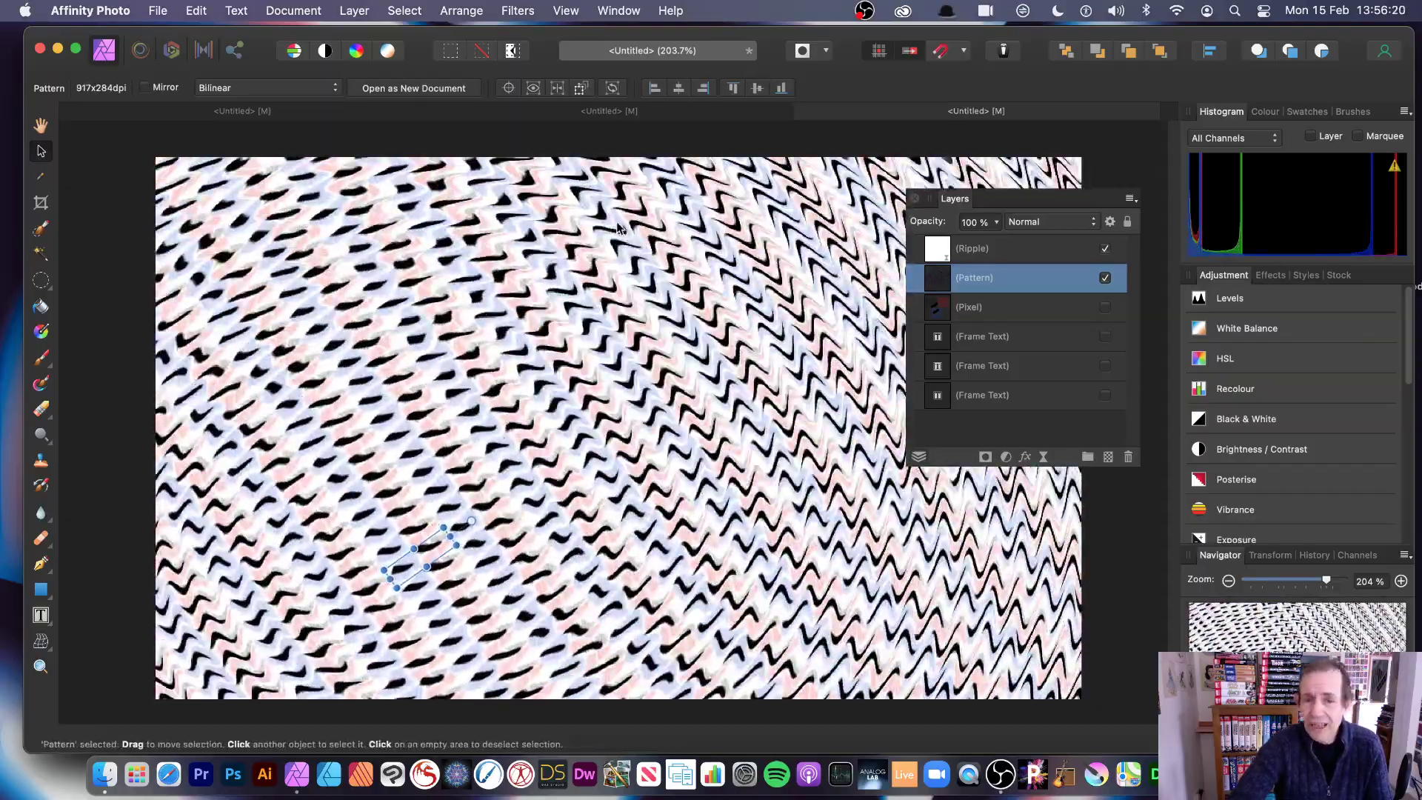
click(153, 9)
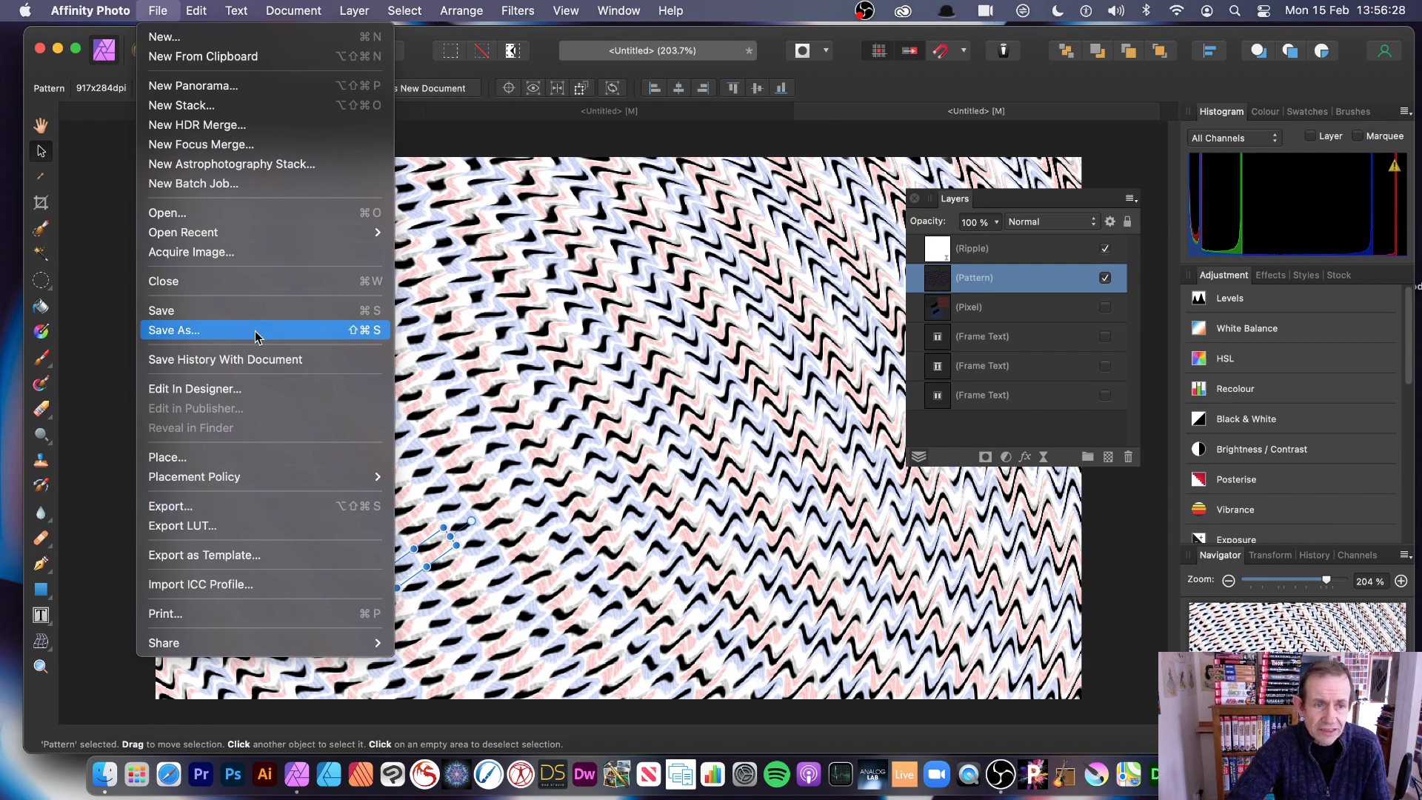
Dismiss the File menu without saving, then reselect the Ripple and Pattern layers.
click(763, 342)
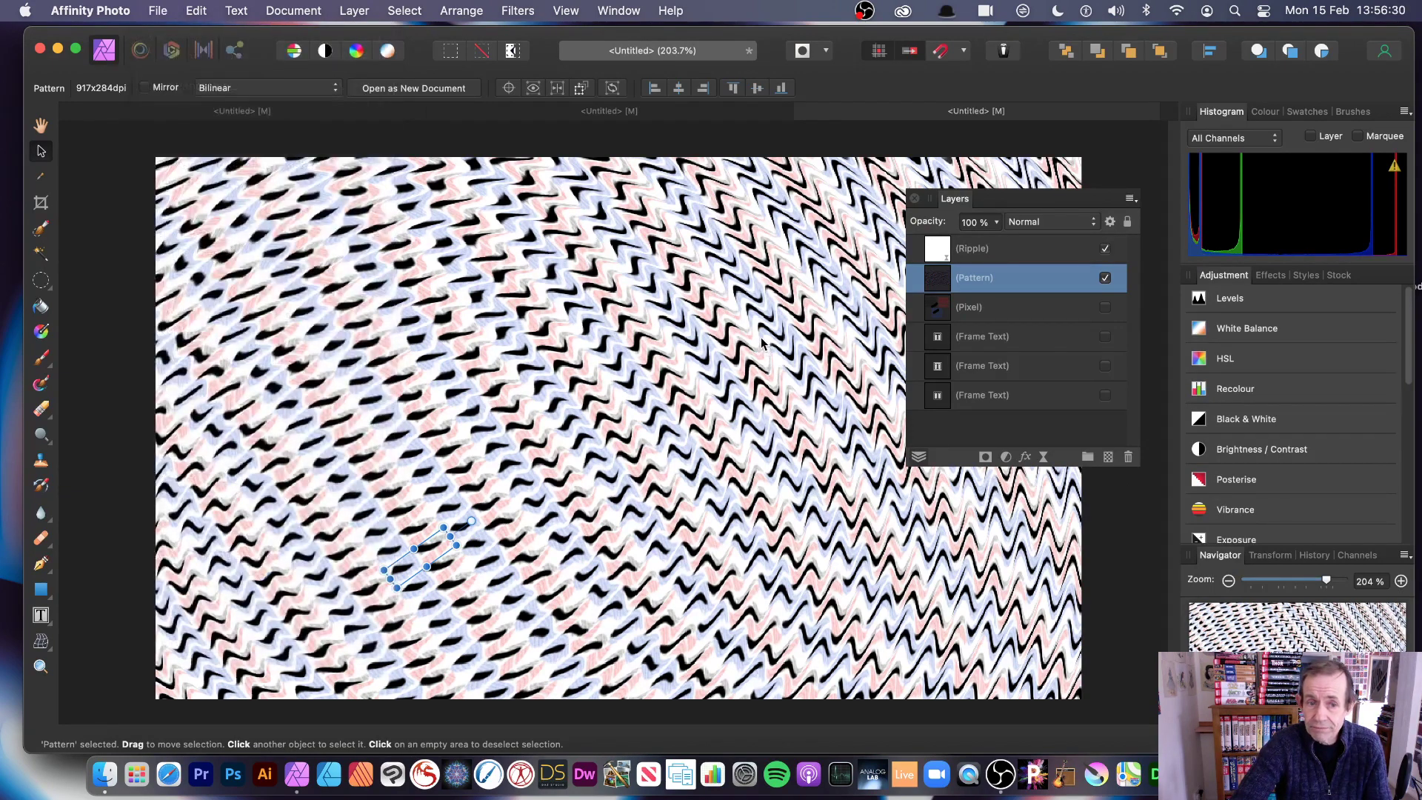
click(973, 253)
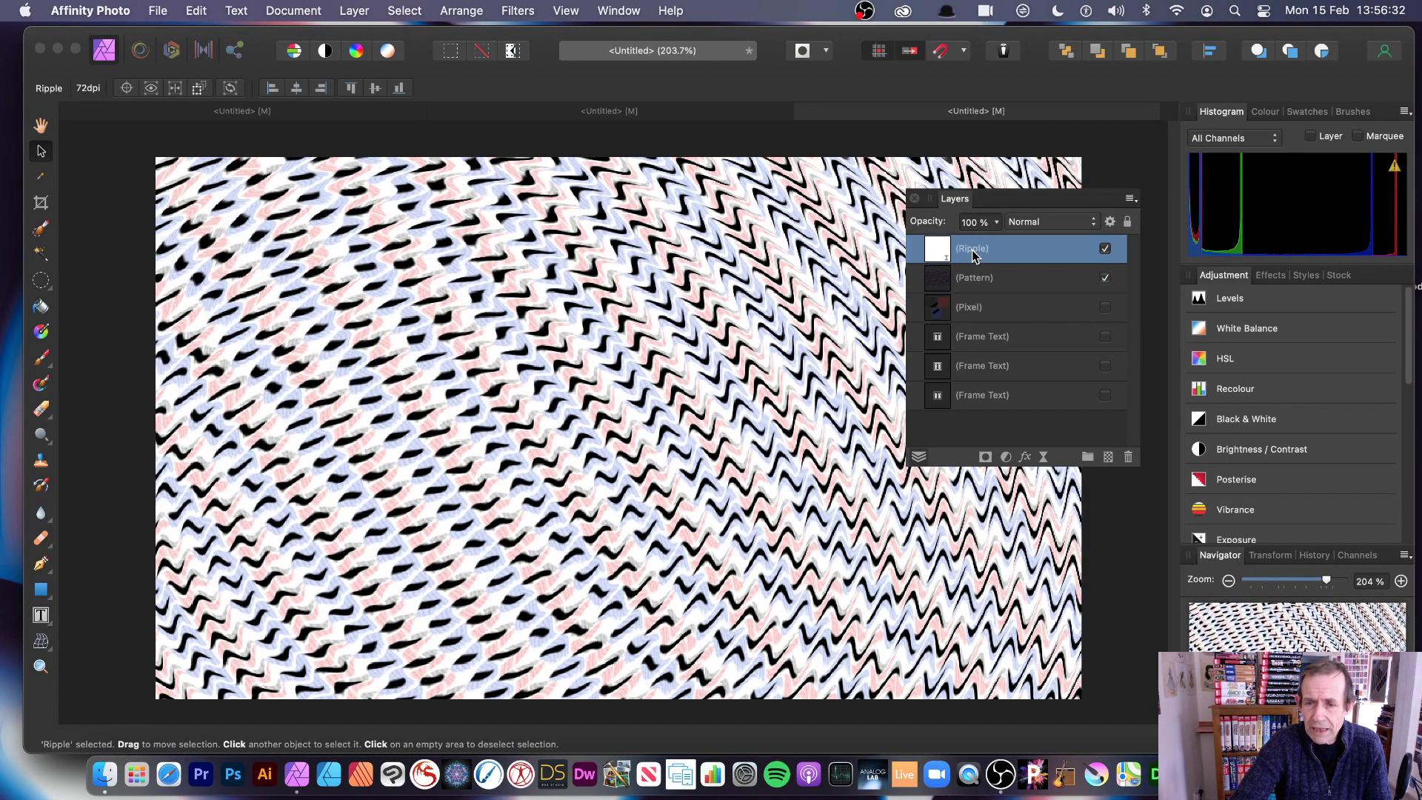
click(976, 281)
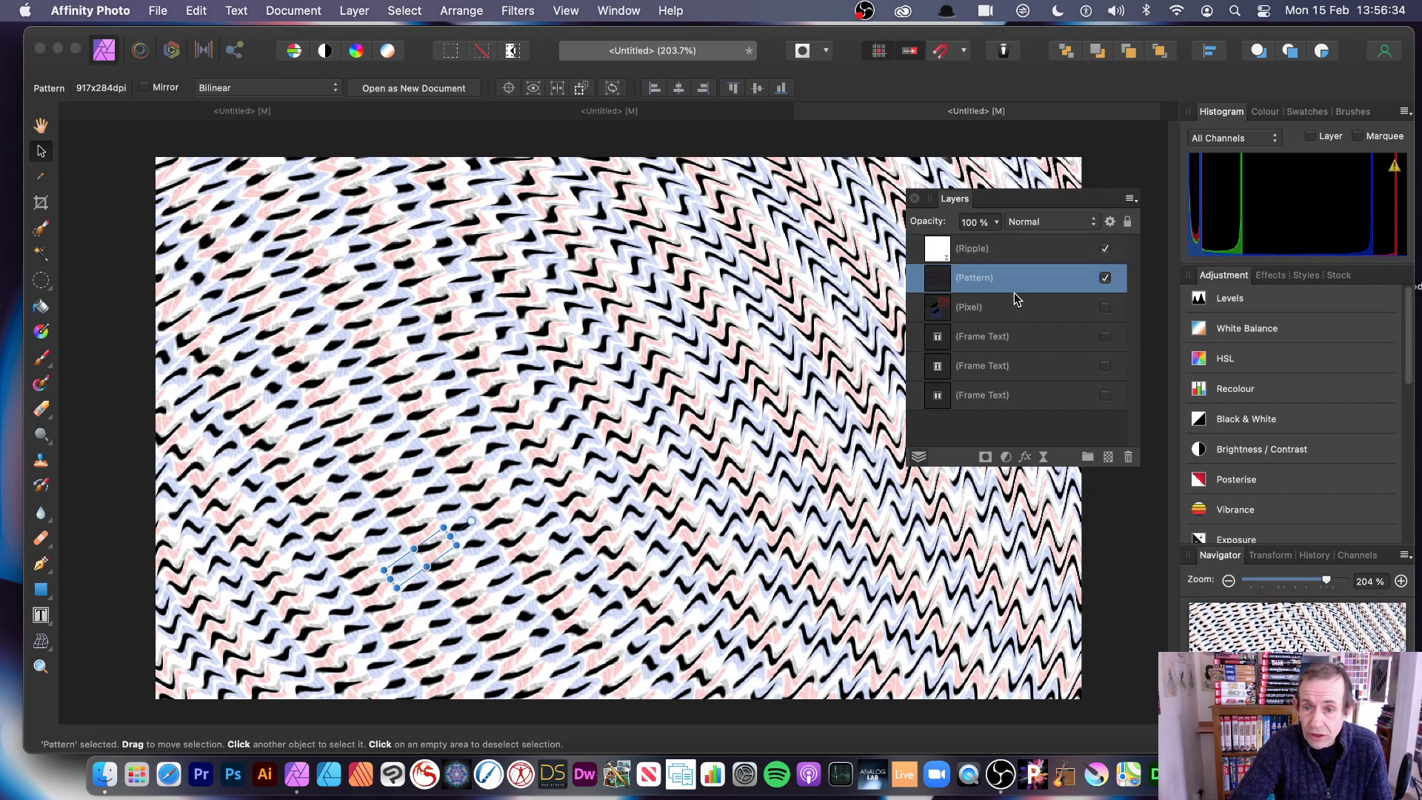